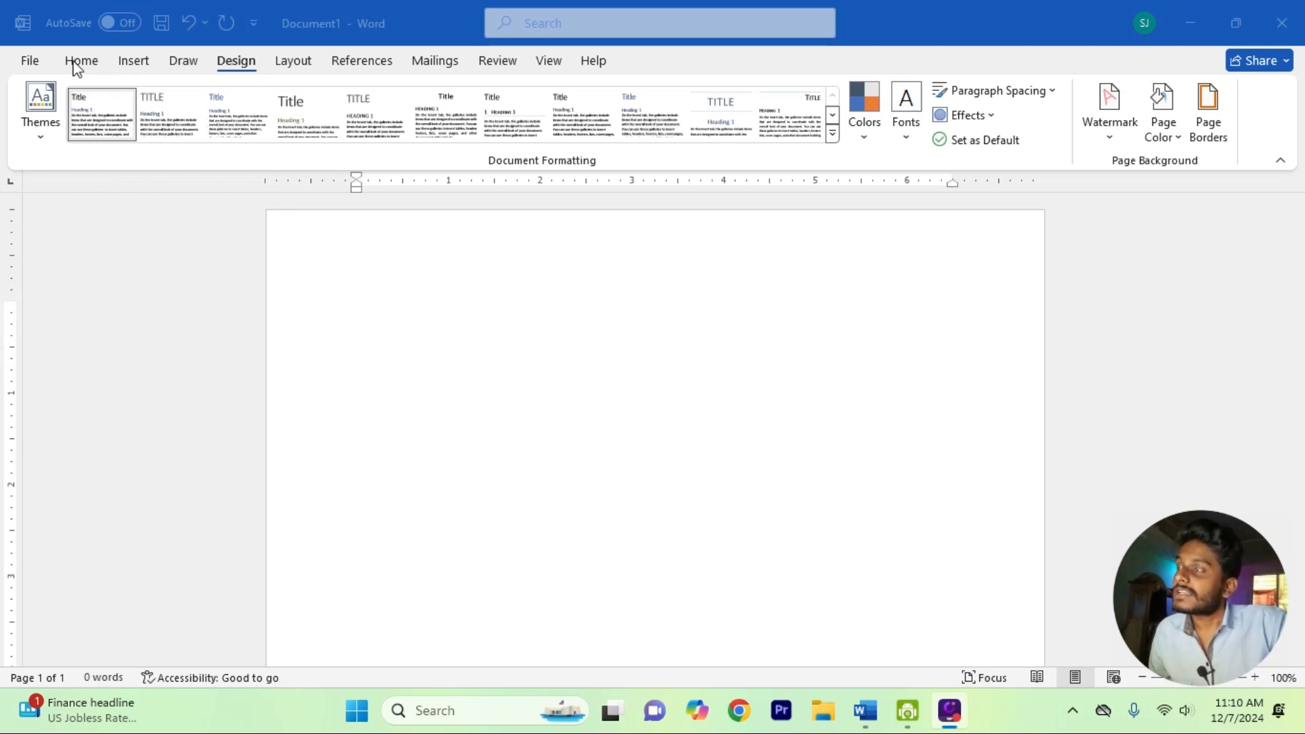
pyautogui.click(126, 61)
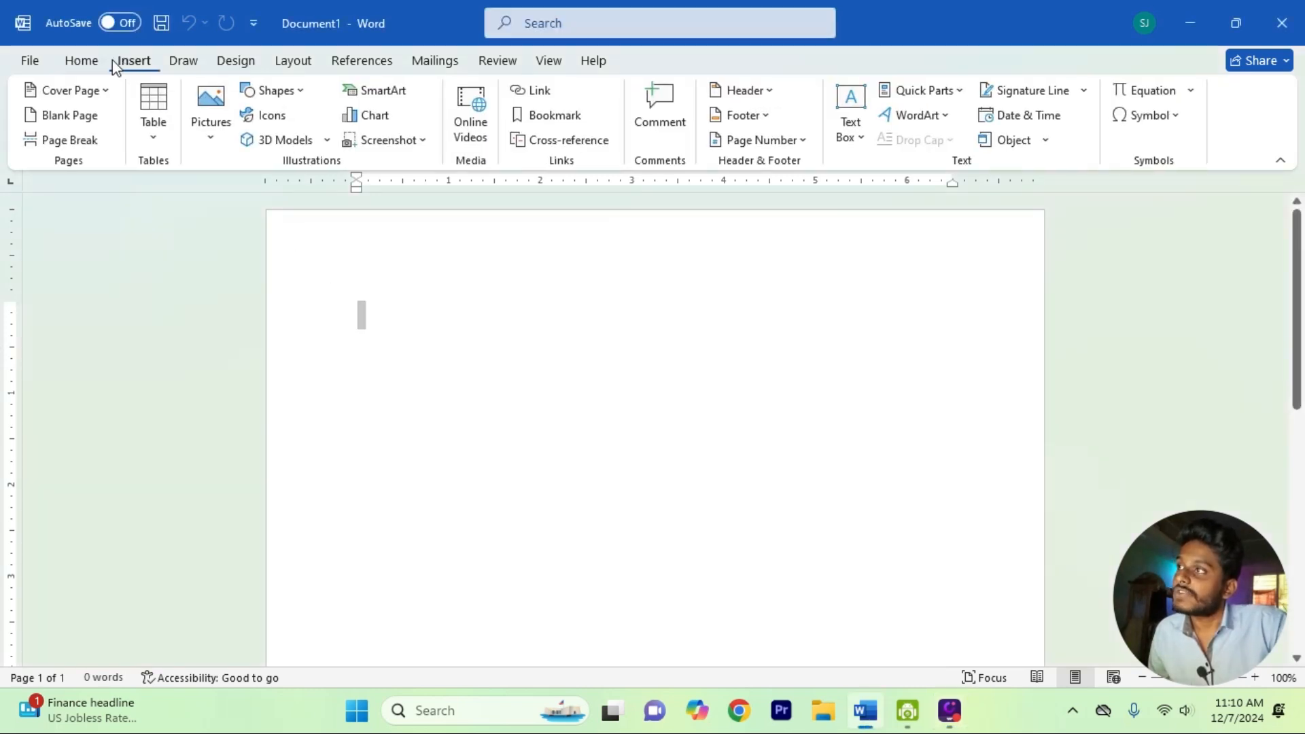
pyautogui.click(72, 60)
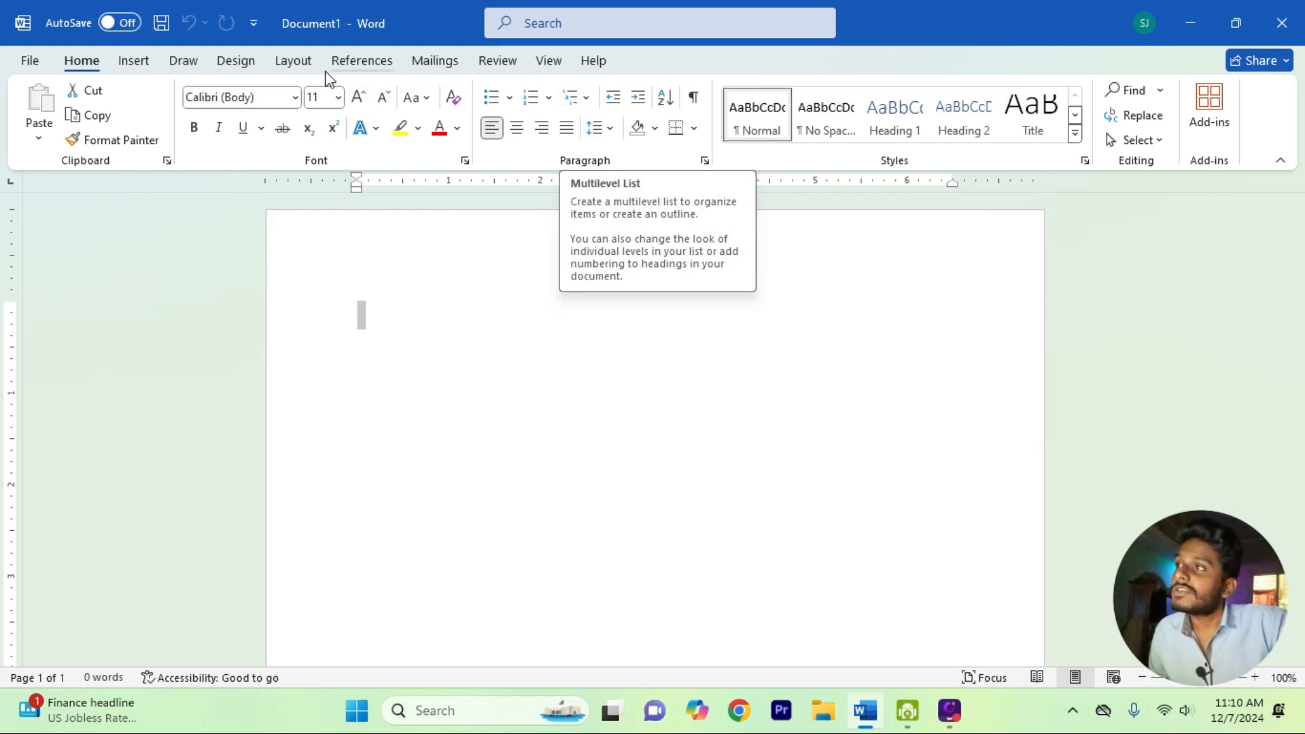
pyautogui.click(248, 63)
pyautogui.click(292, 66)
pyautogui.click(249, 63)
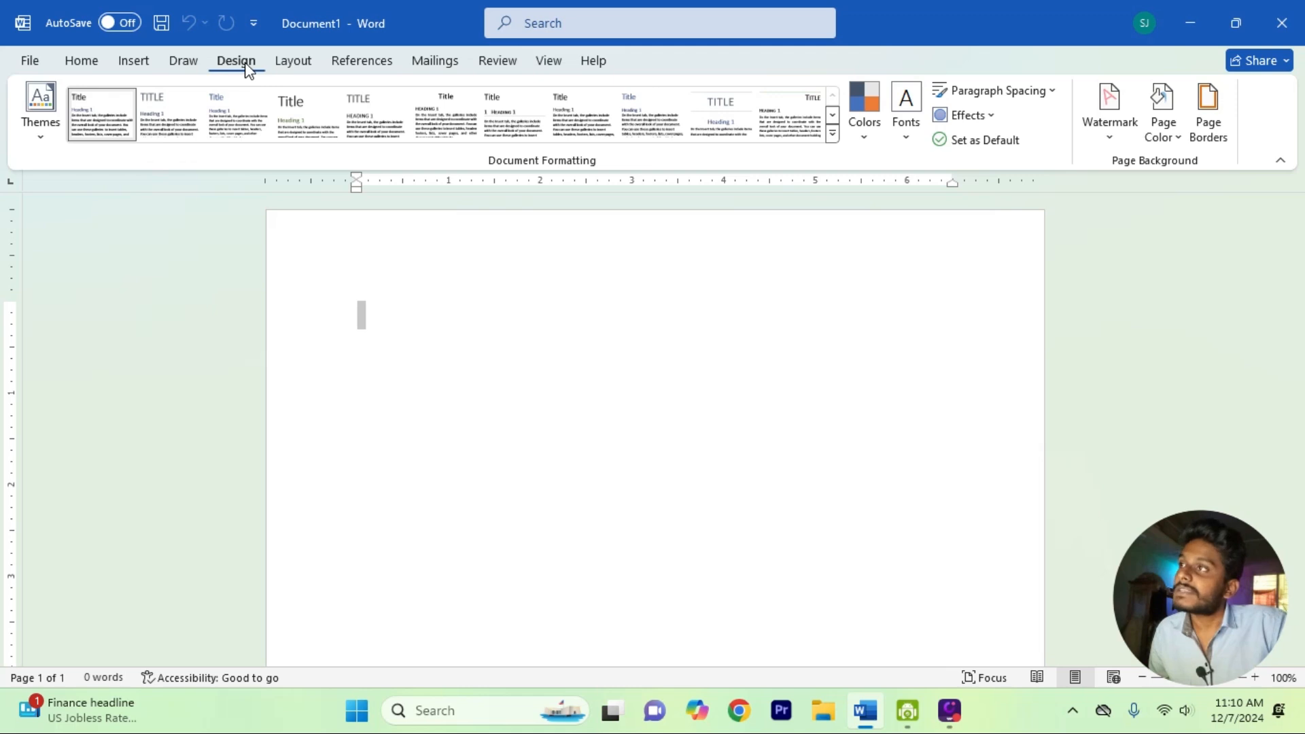
# Step: Review the available page margin presets without applying one
pyautogui.click(294, 62)
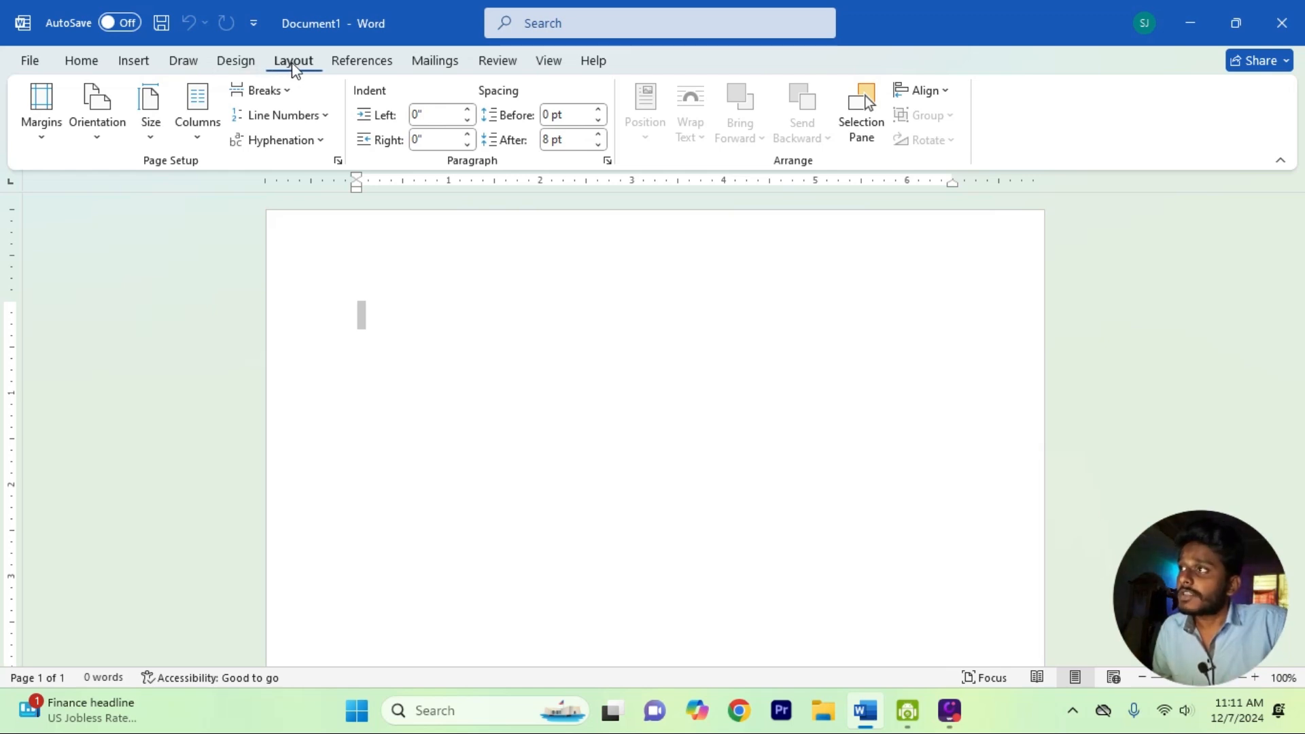
pyautogui.click(42, 140)
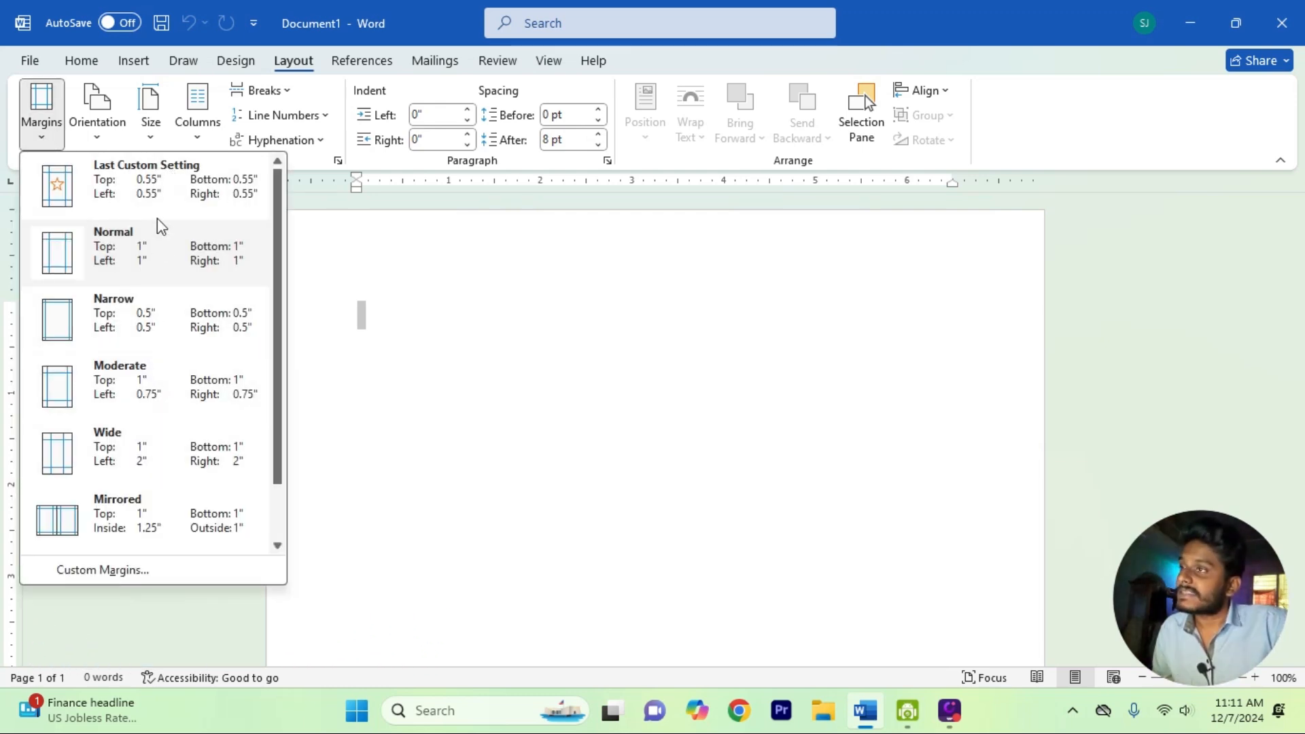
pyautogui.click(367, 316)
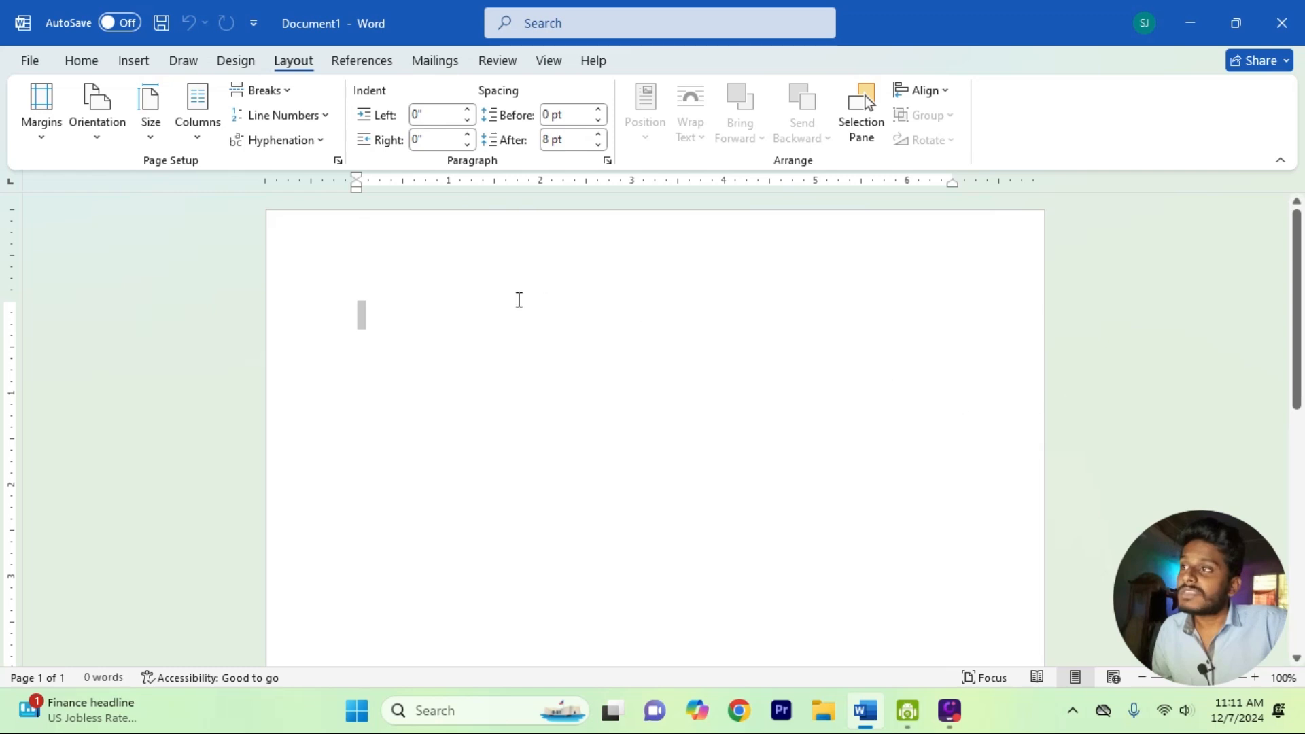
# Step: Enter the sample text "sfdfsdfsdf" on the blank page and apply the Moderate margin preset
pyautogui.write('sfdfsdfsdf')
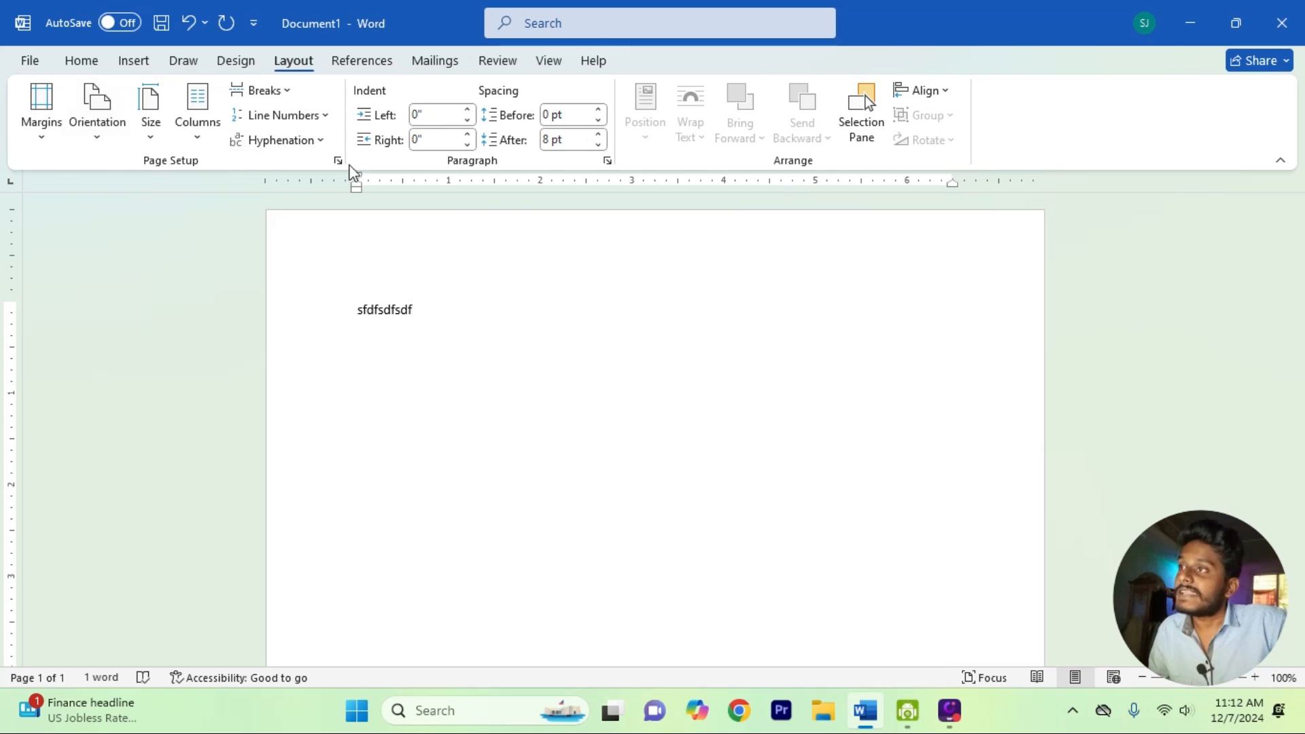
pyautogui.click(50, 132)
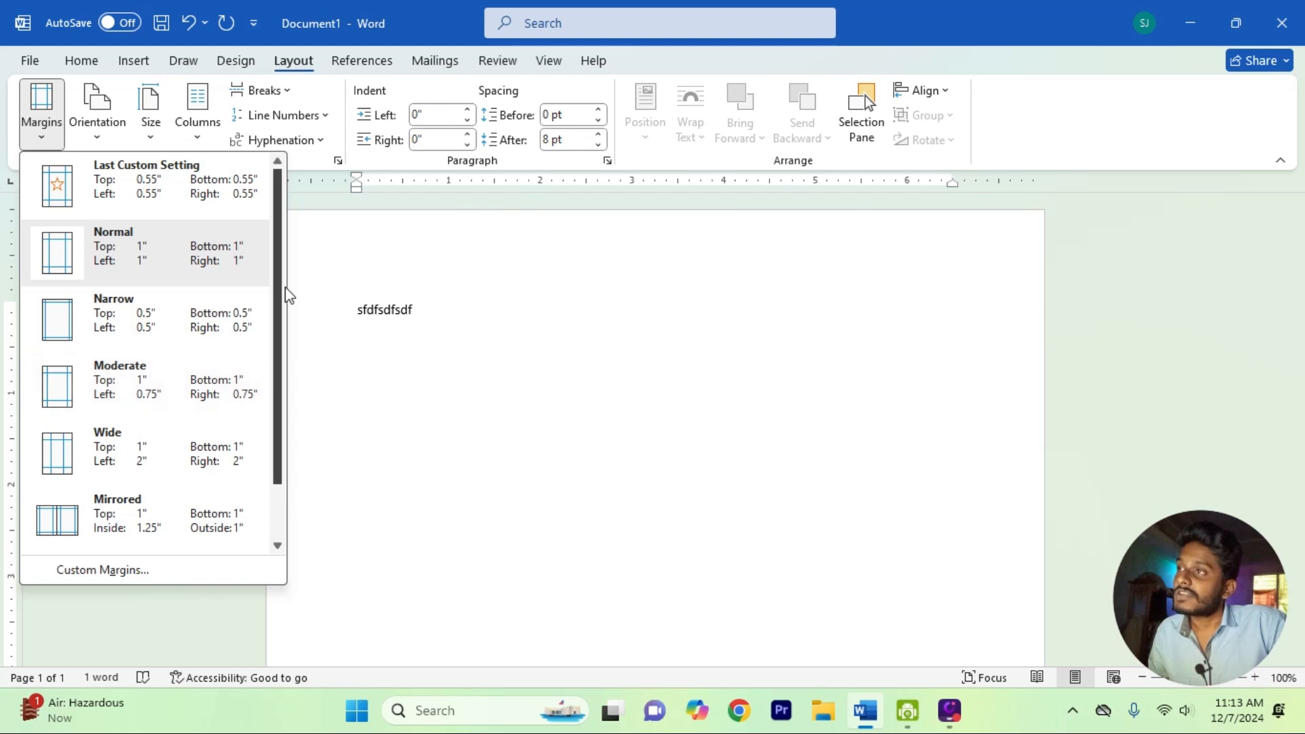
pyautogui.click(178, 391)
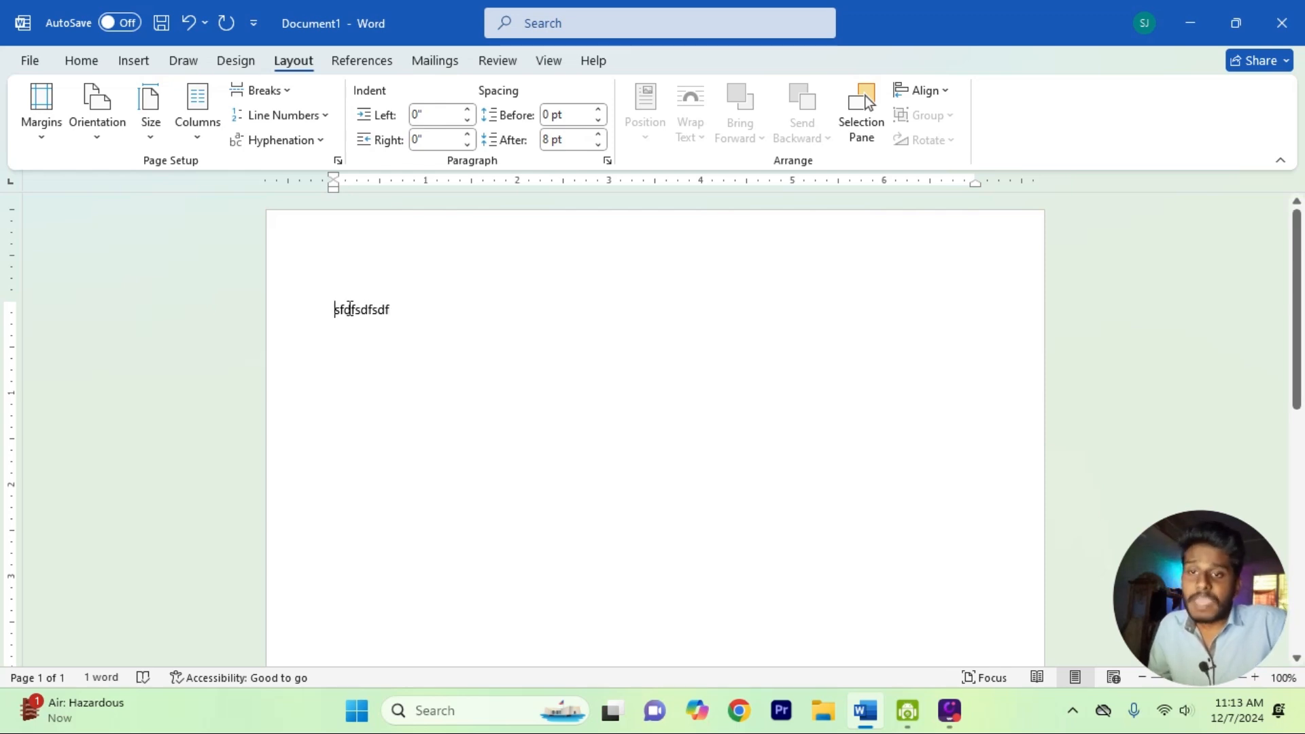
# Step: Set custom page margins with the top and bottom margins both at 0.55"
pyautogui.click(40, 140)
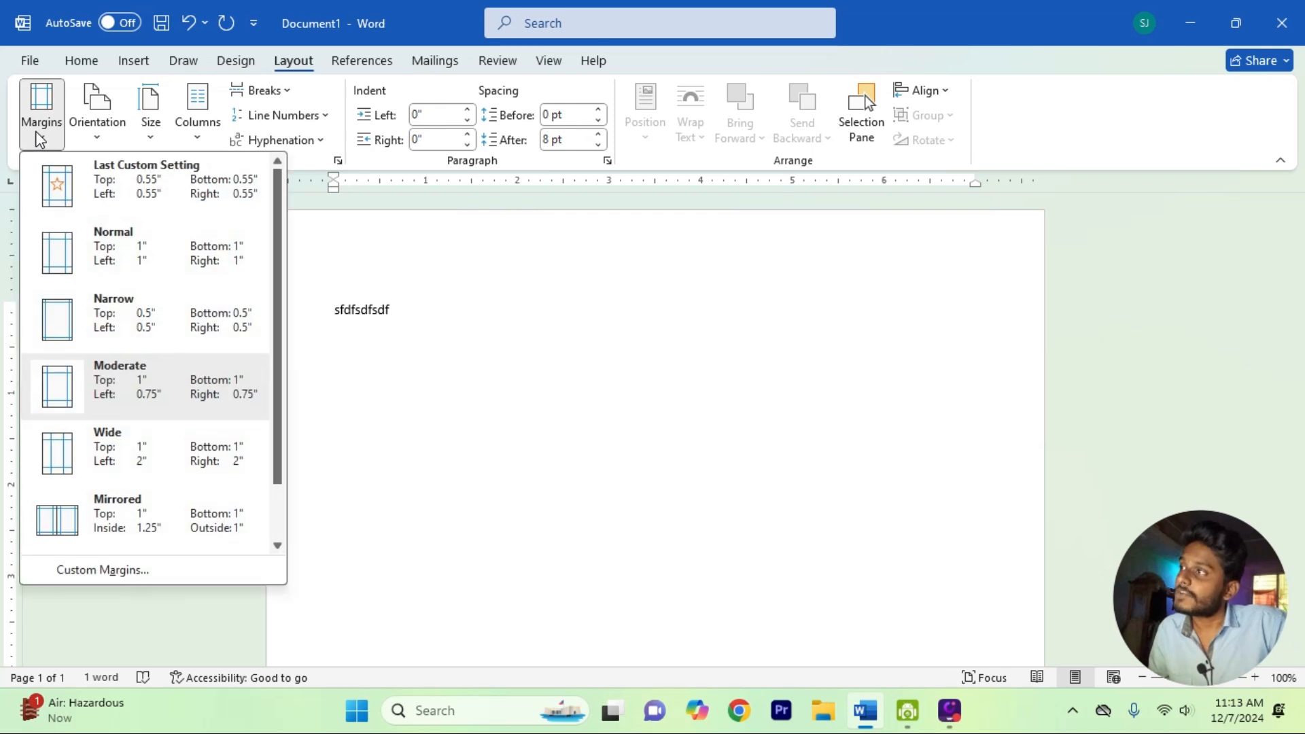
pyautogui.click(103, 571)
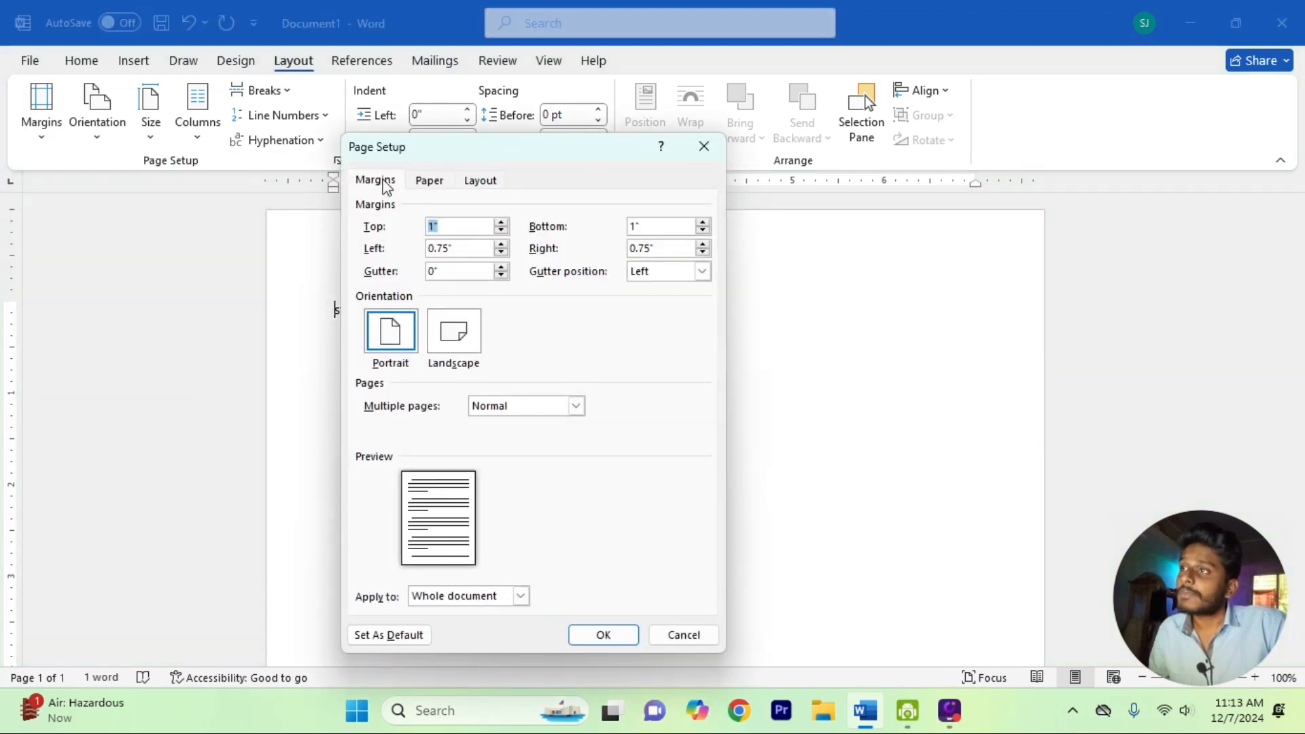
pyautogui.click(384, 181)
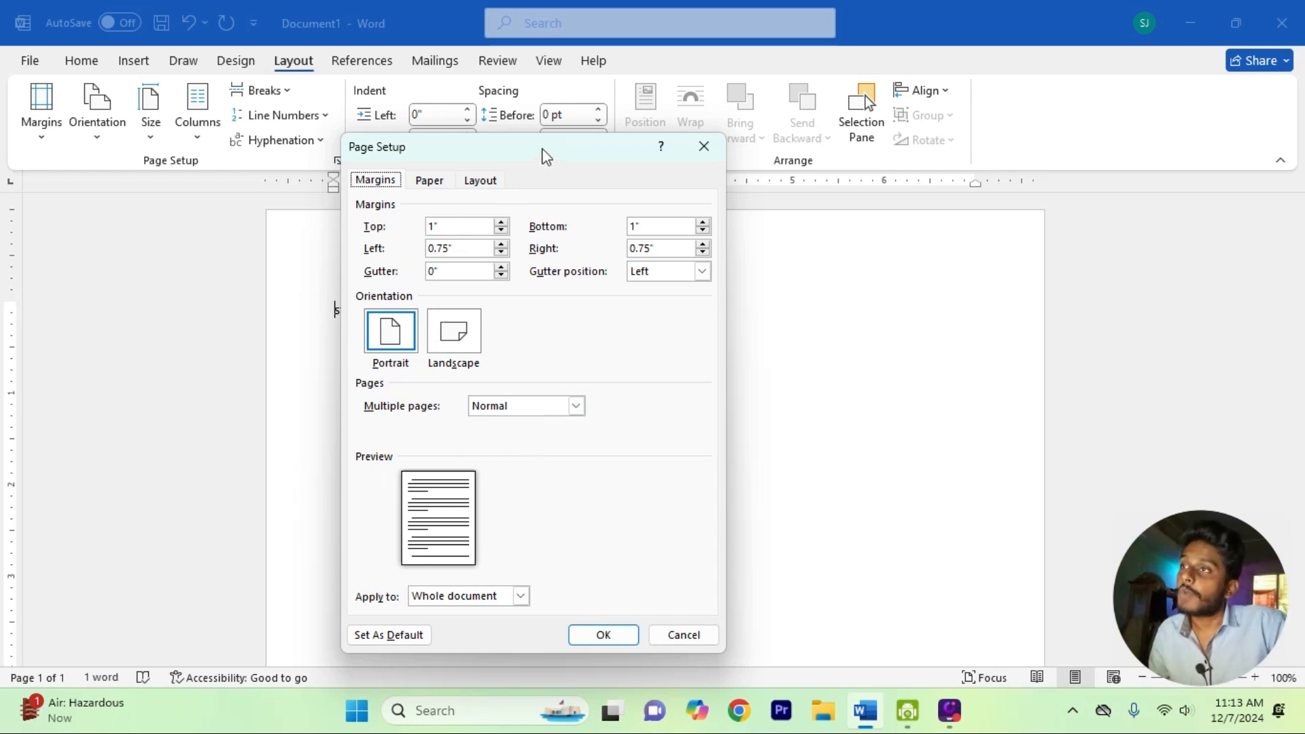
pyautogui.moveTo(546, 154); pyautogui.dragTo(641, 256)
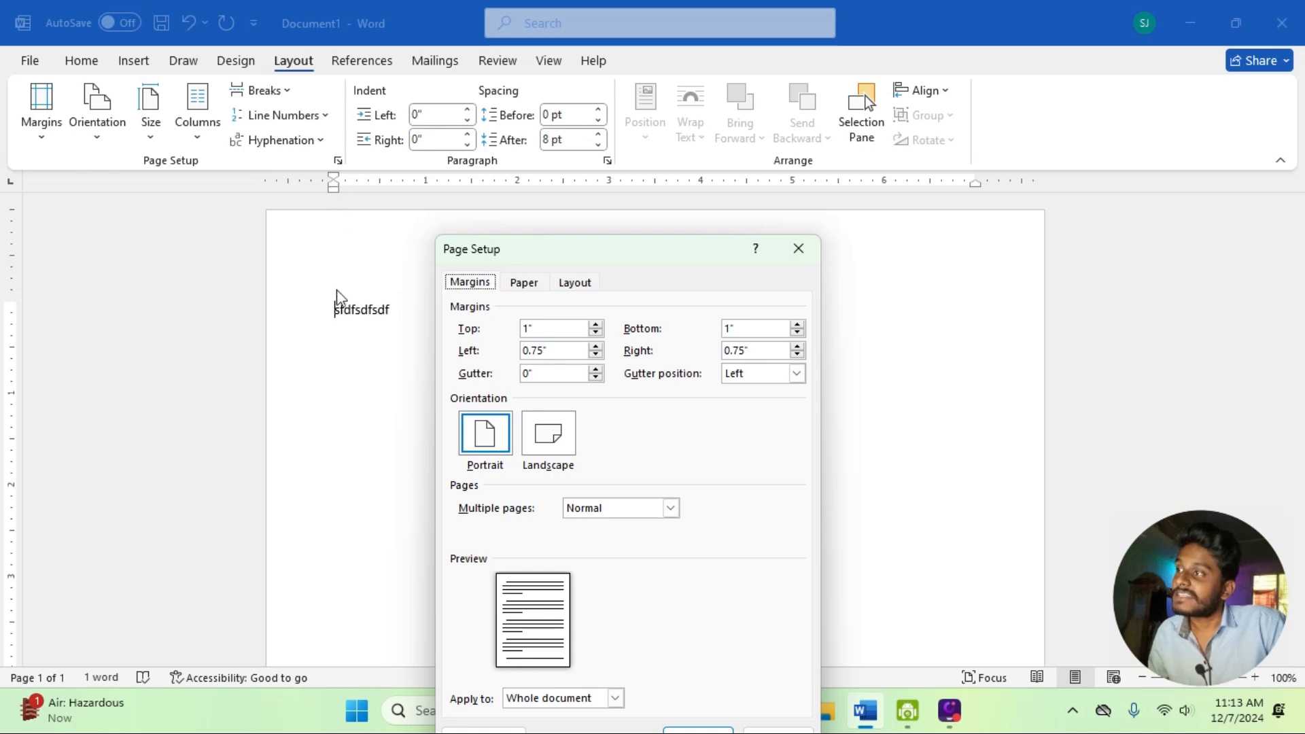
pyautogui.click(543, 331)
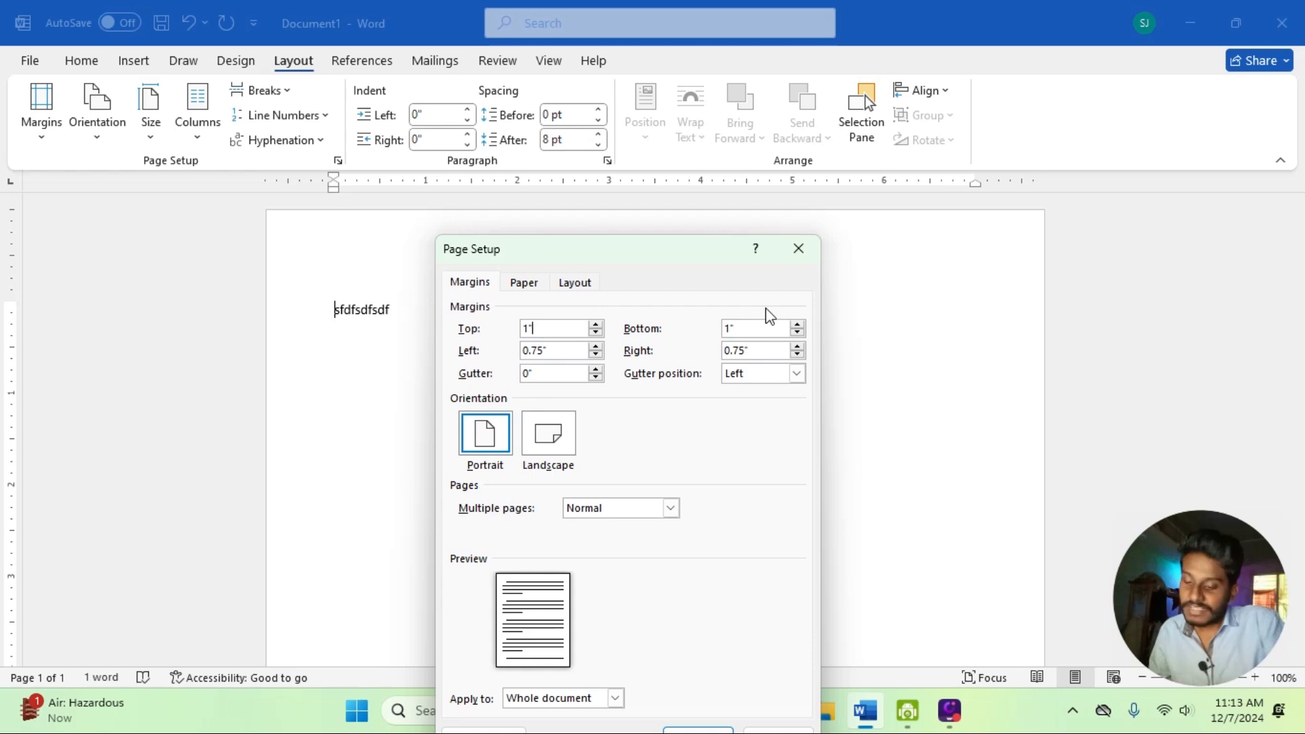
pyautogui.press('BackSpace')
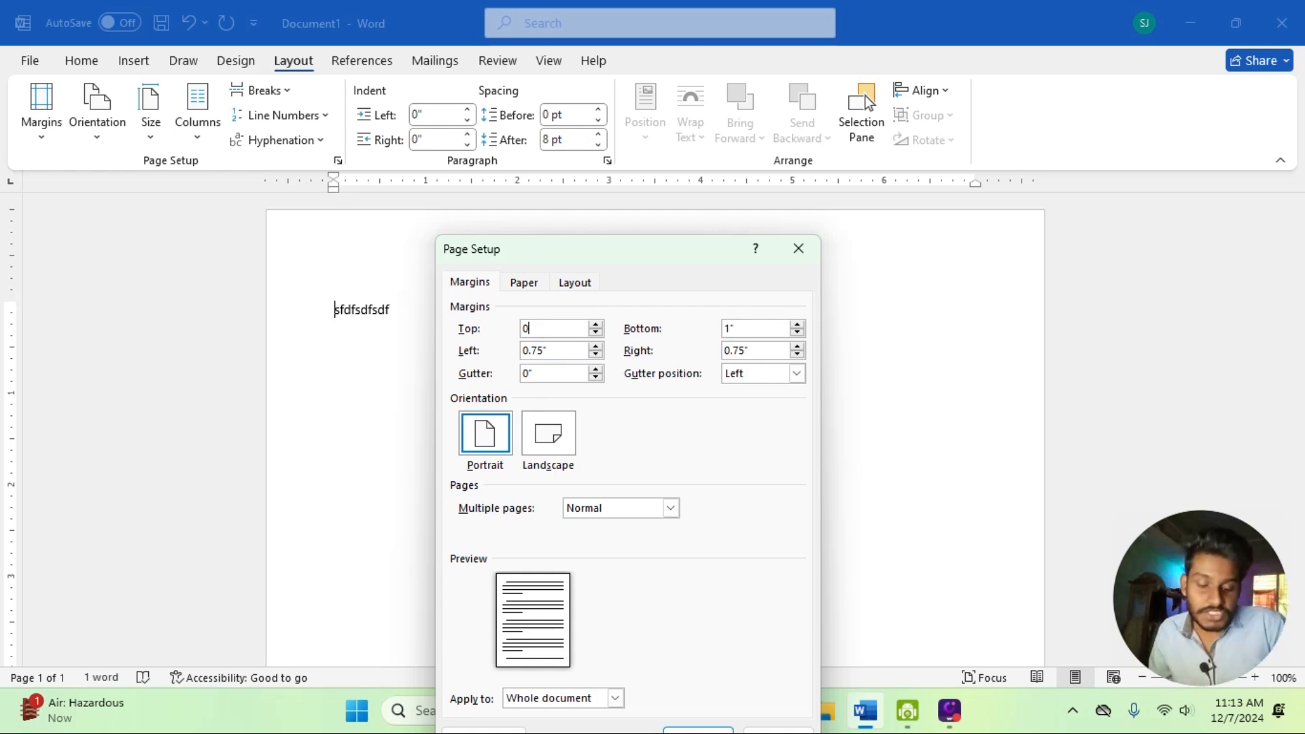
pyautogui.write('0.55')
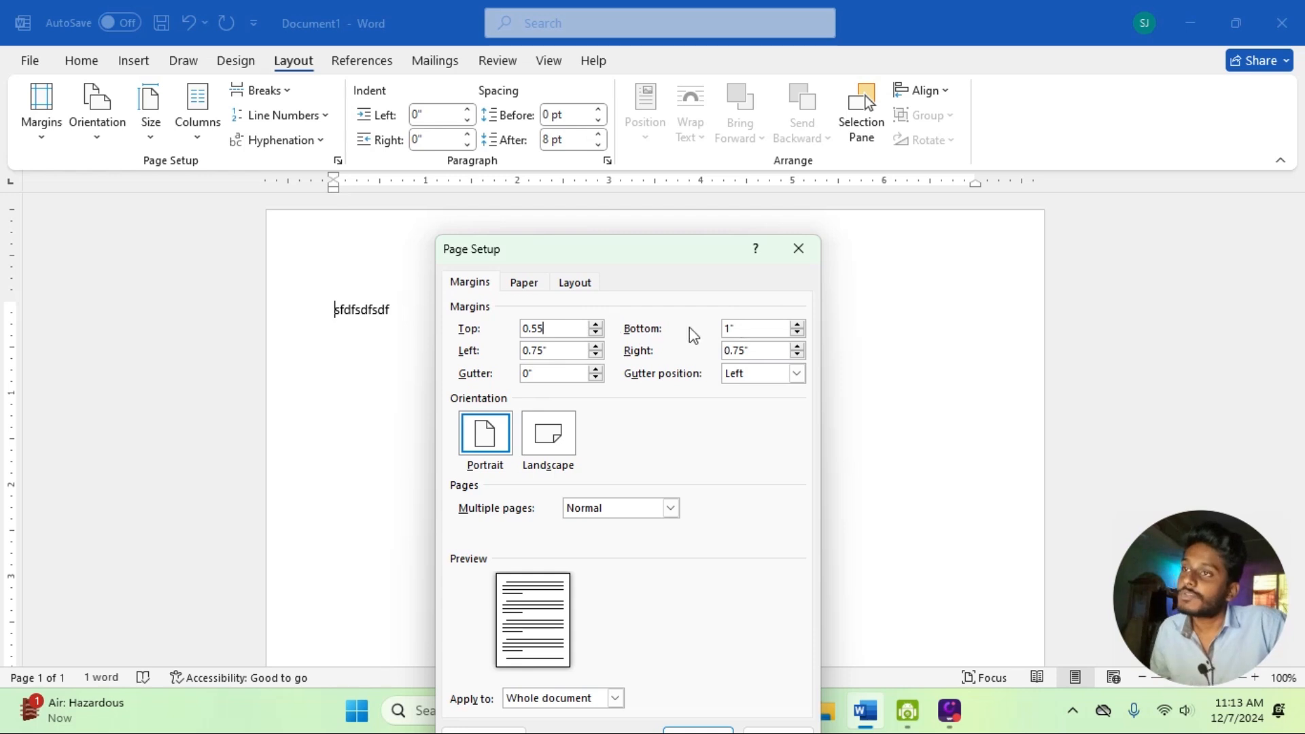
pyautogui.doubleClick(746, 331)
pyautogui.write('0.')
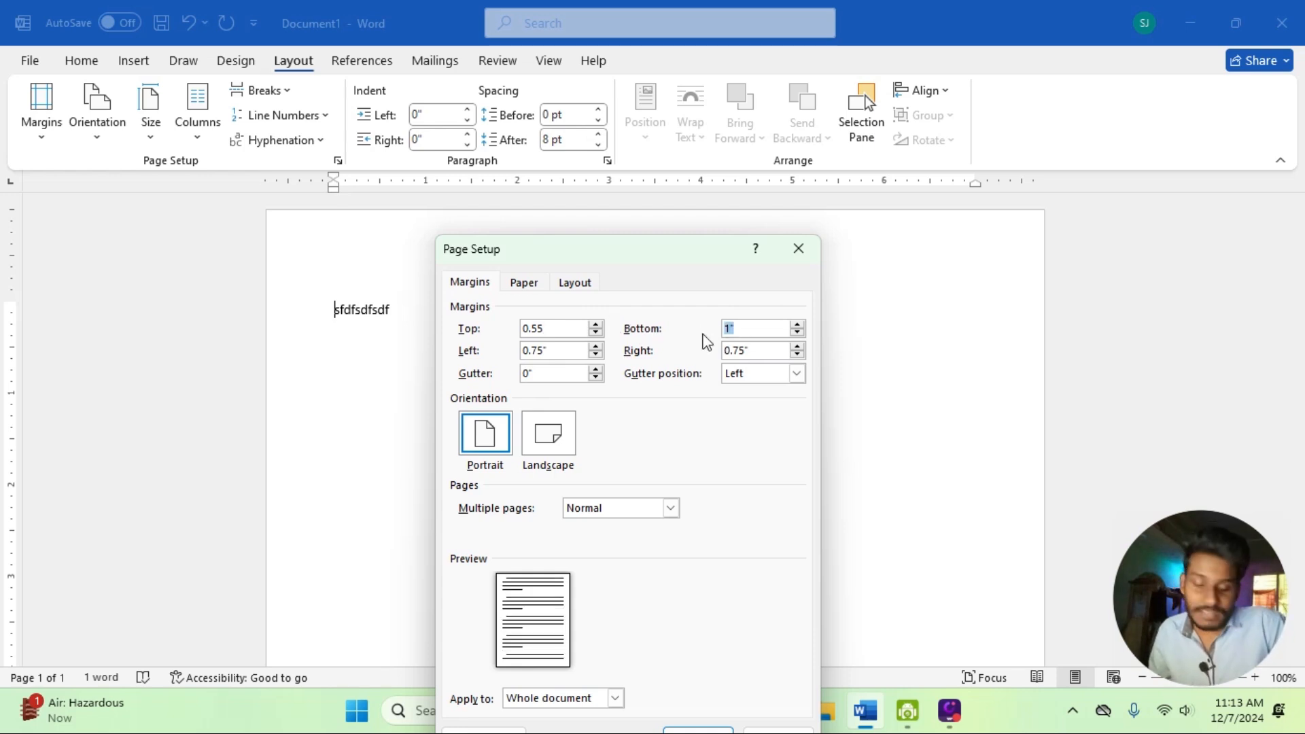
pyautogui.write('55')
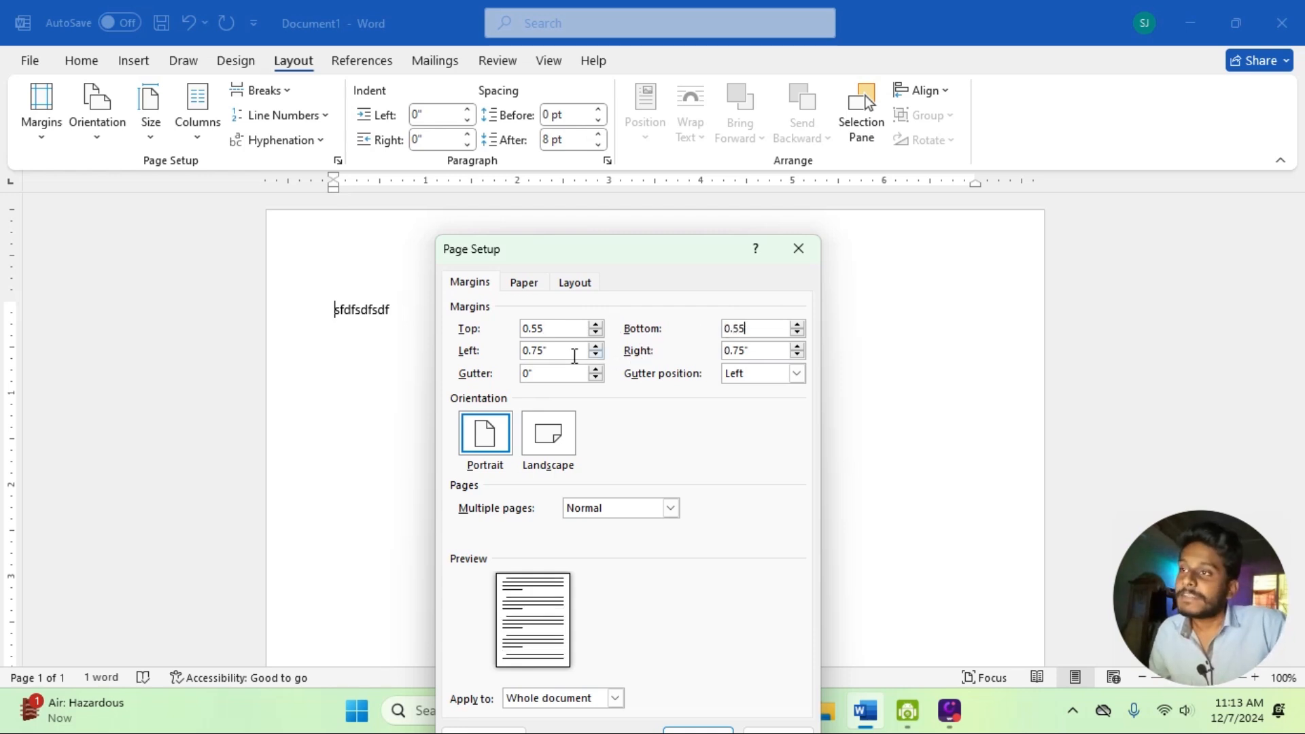
# Step: Set the left and right page margins to 0.25" and apply the custom margins to the whole document
pyautogui.press('Tab')
pyautogui.write('0.25')
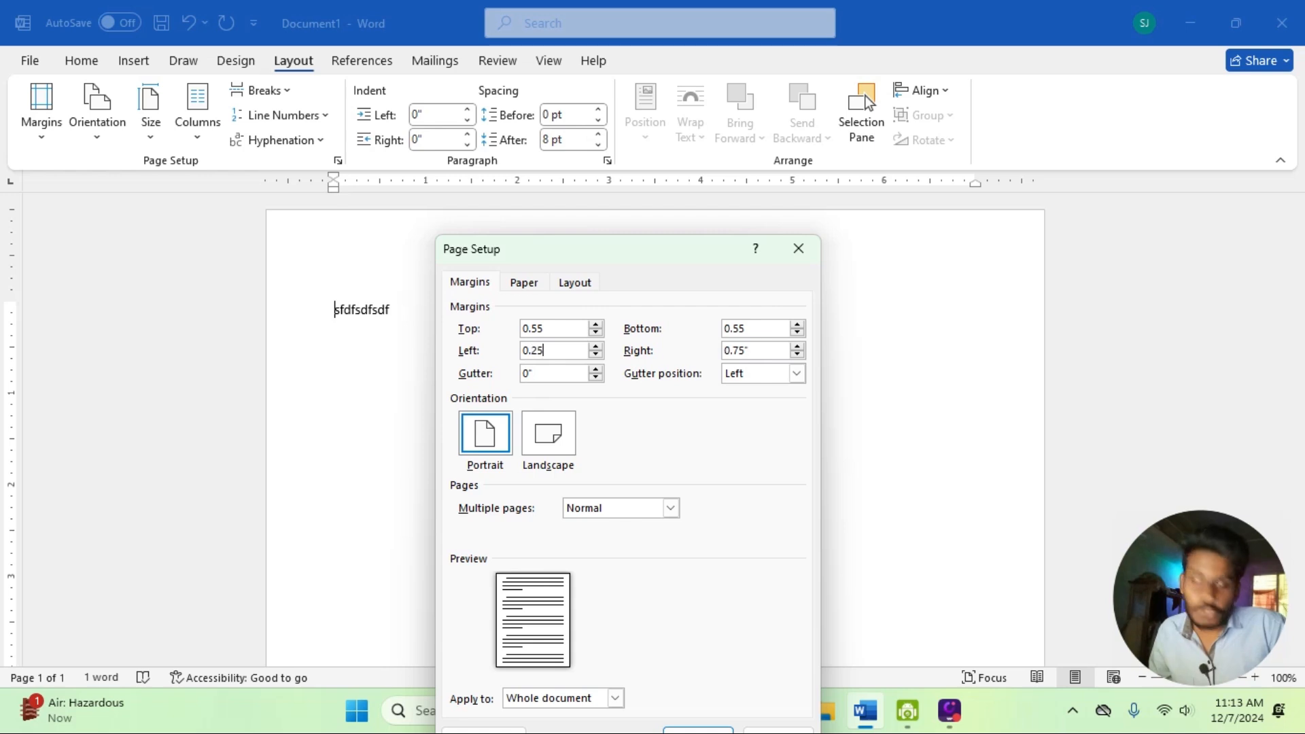
pyautogui.hotkey('shift', 'Home')
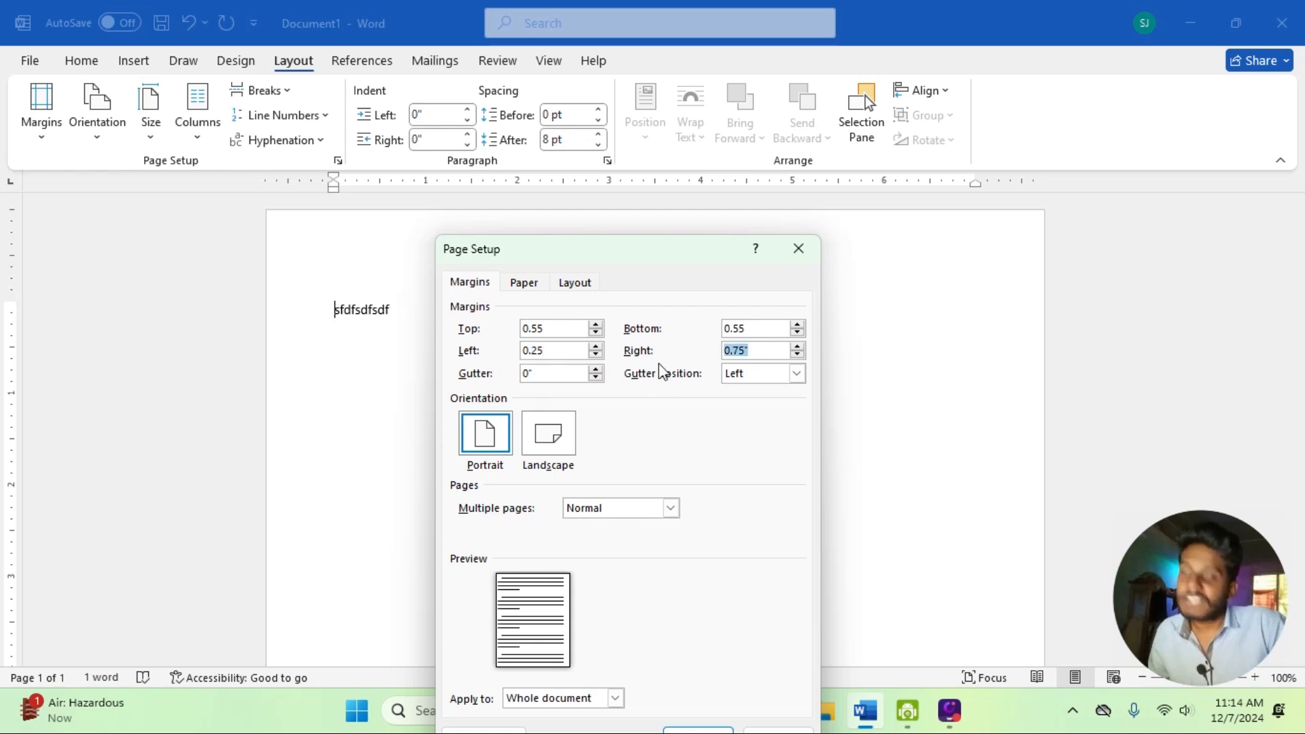
pyautogui.write('0')
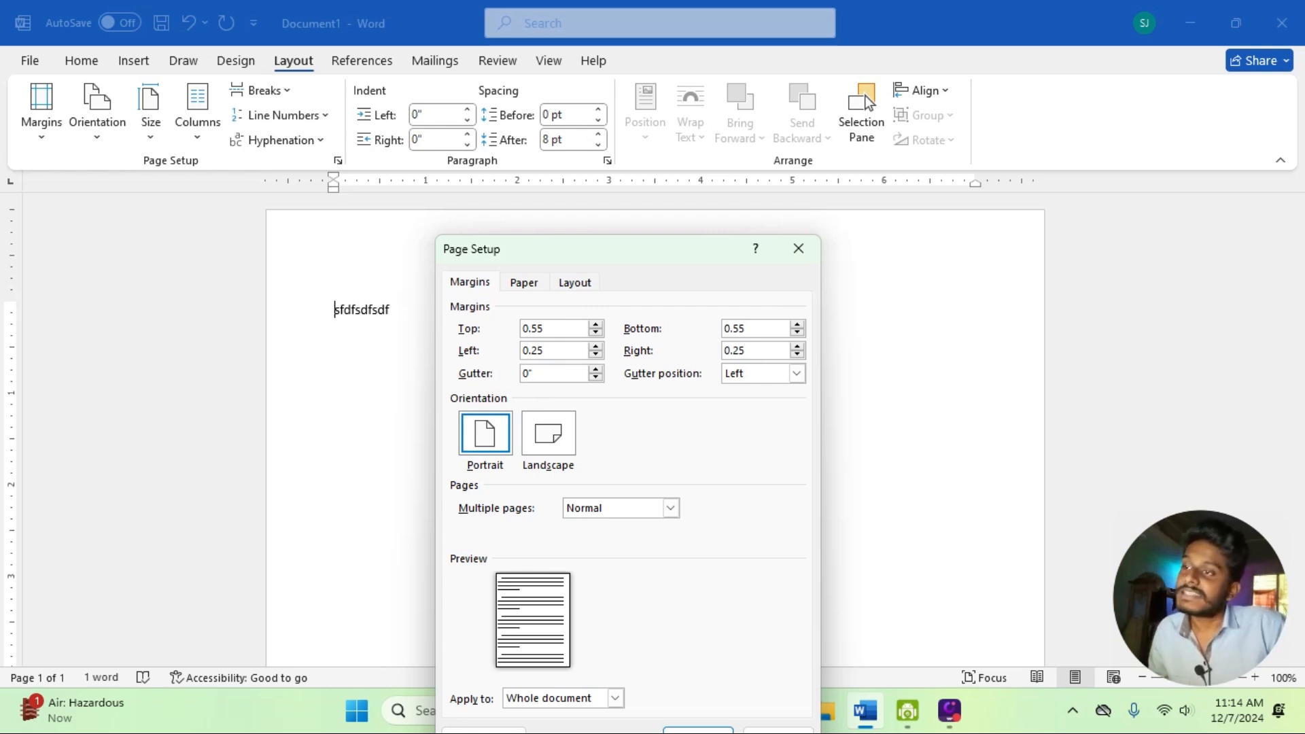
pyautogui.moveTo(609, 239); pyautogui.dragTo(586, 161)
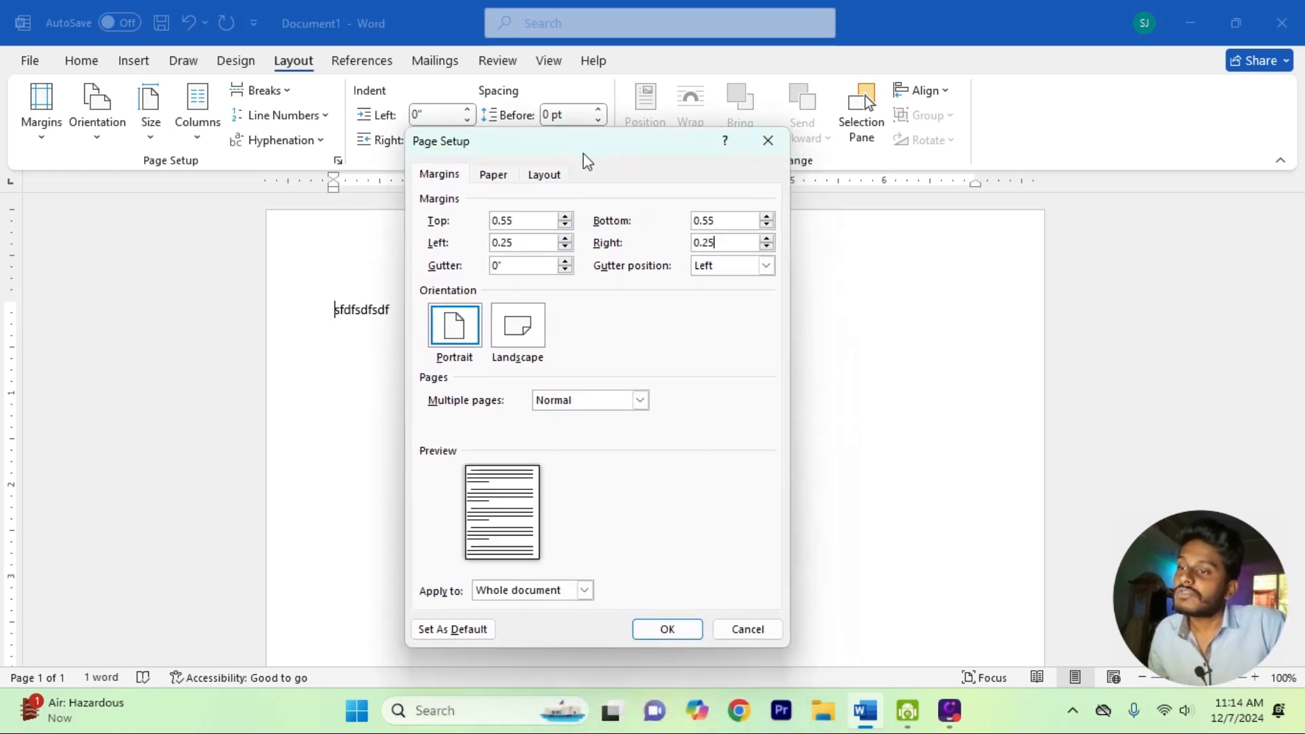
pyautogui.click(666, 630)
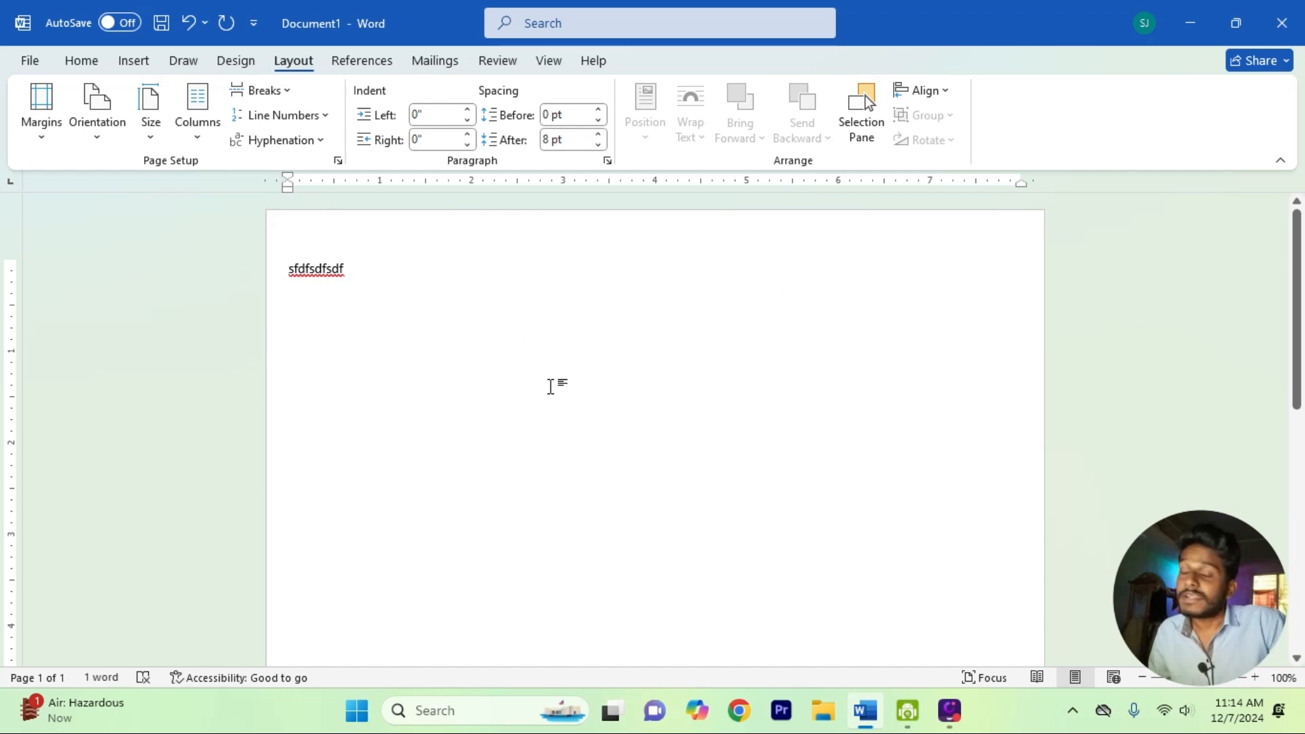
# Step: Check the last custom setting among the margin presets and delete the sample text from the page
pyautogui.click(47, 139)
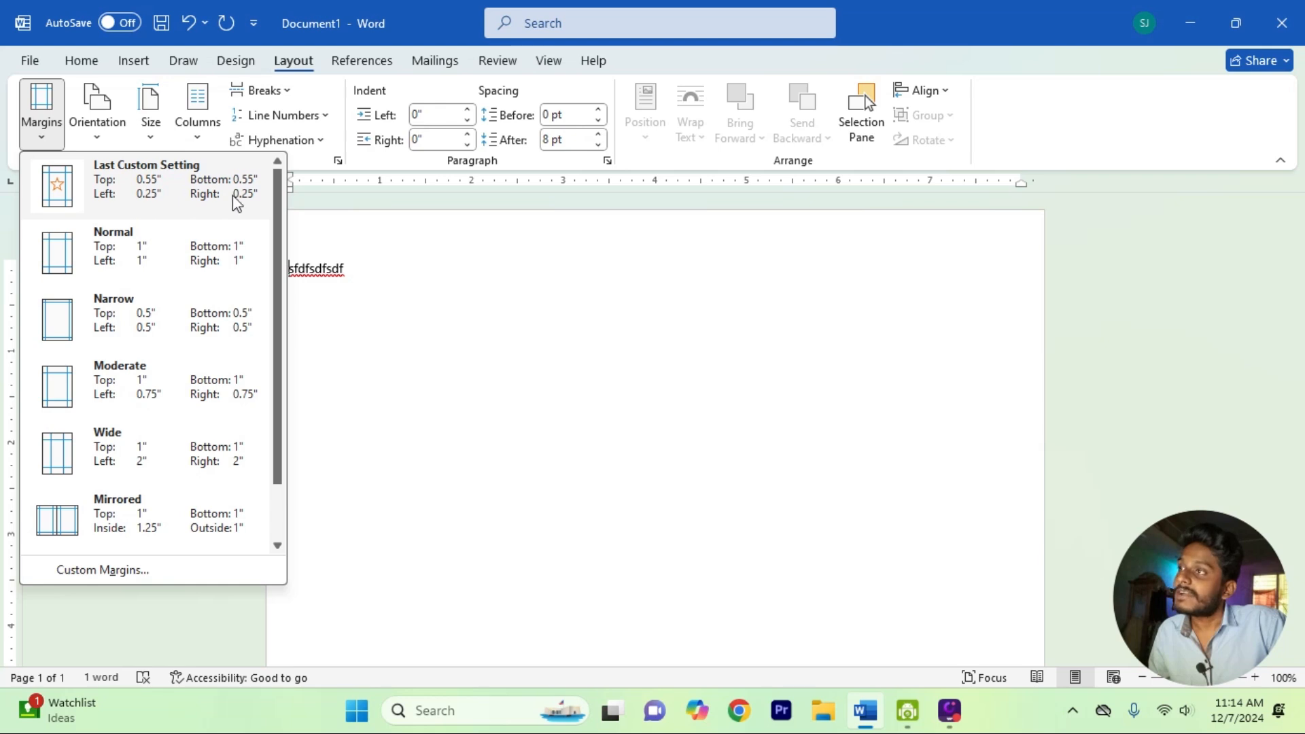
pyautogui.click(375, 266)
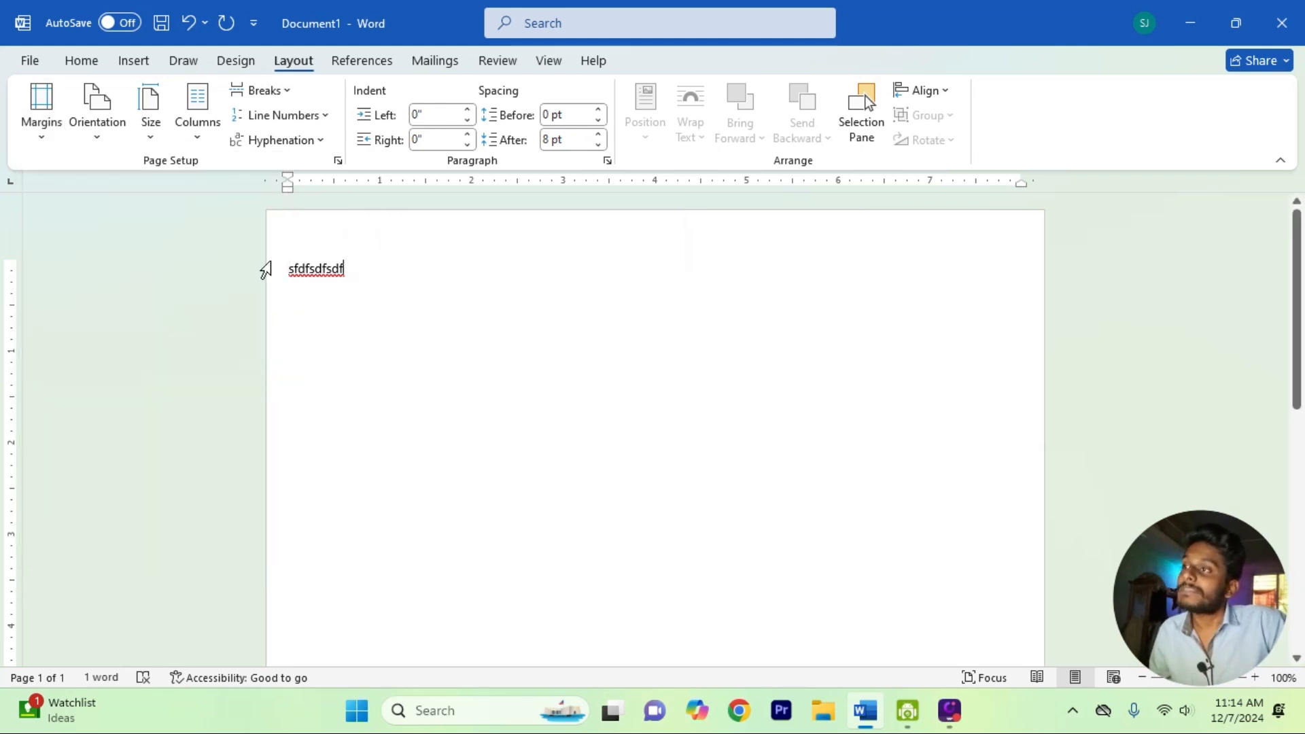
pyautogui.moveTo(284, 272); pyautogui.dragTo(410, 303)
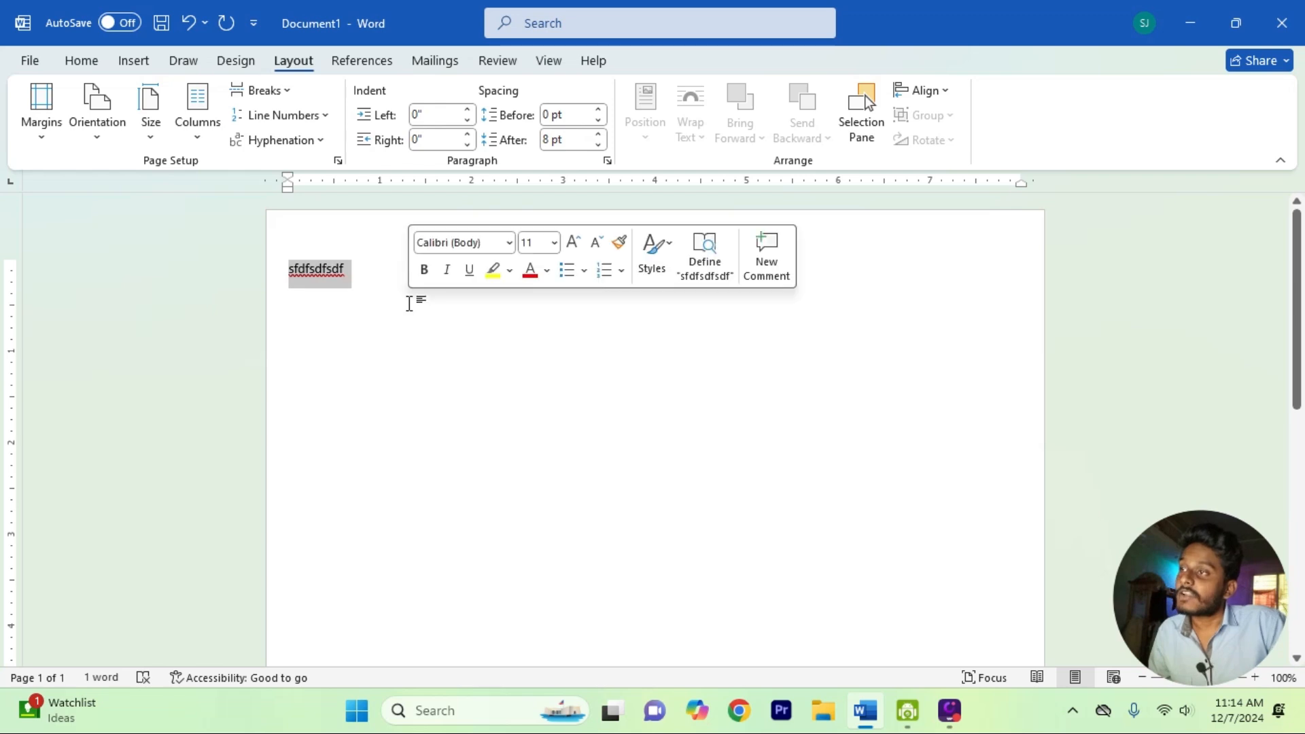
pyautogui.press('BackSpace')
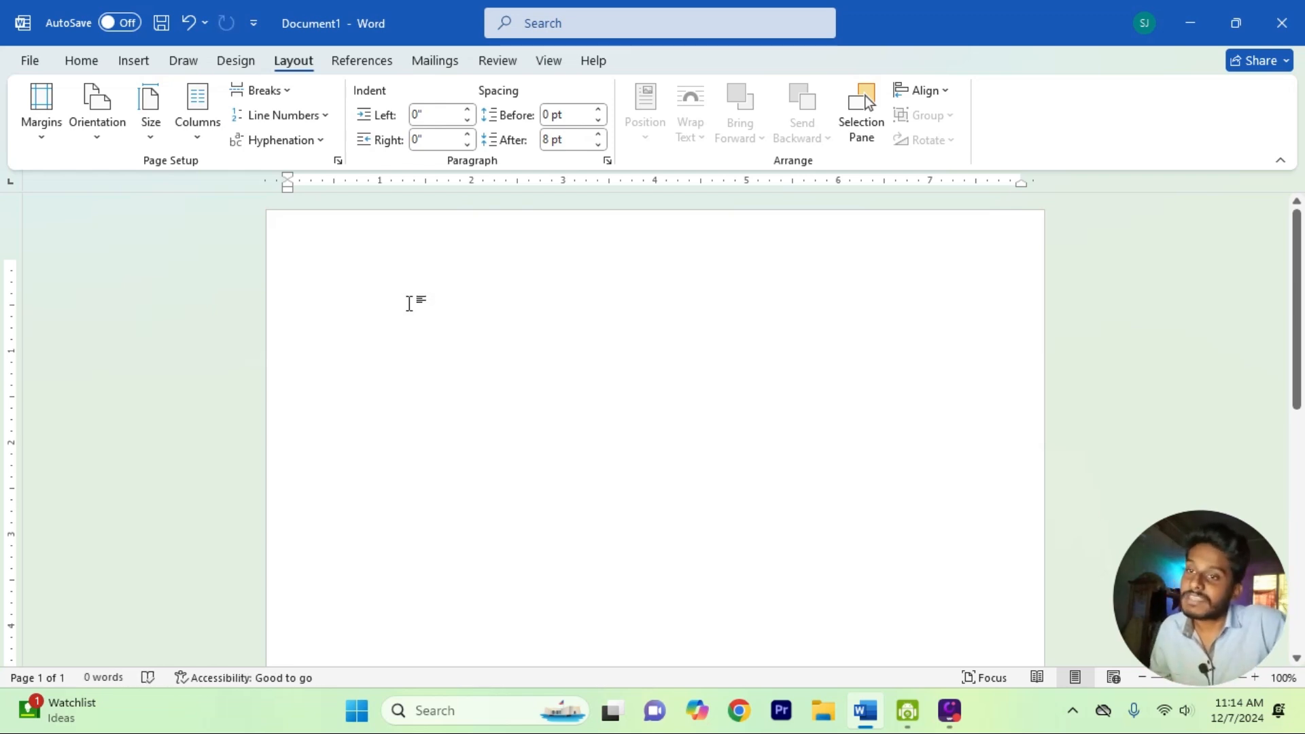
# Step: Try the page orientations by choosing portrait, switching to landscape and returning to portrait
pyautogui.click(100, 139)
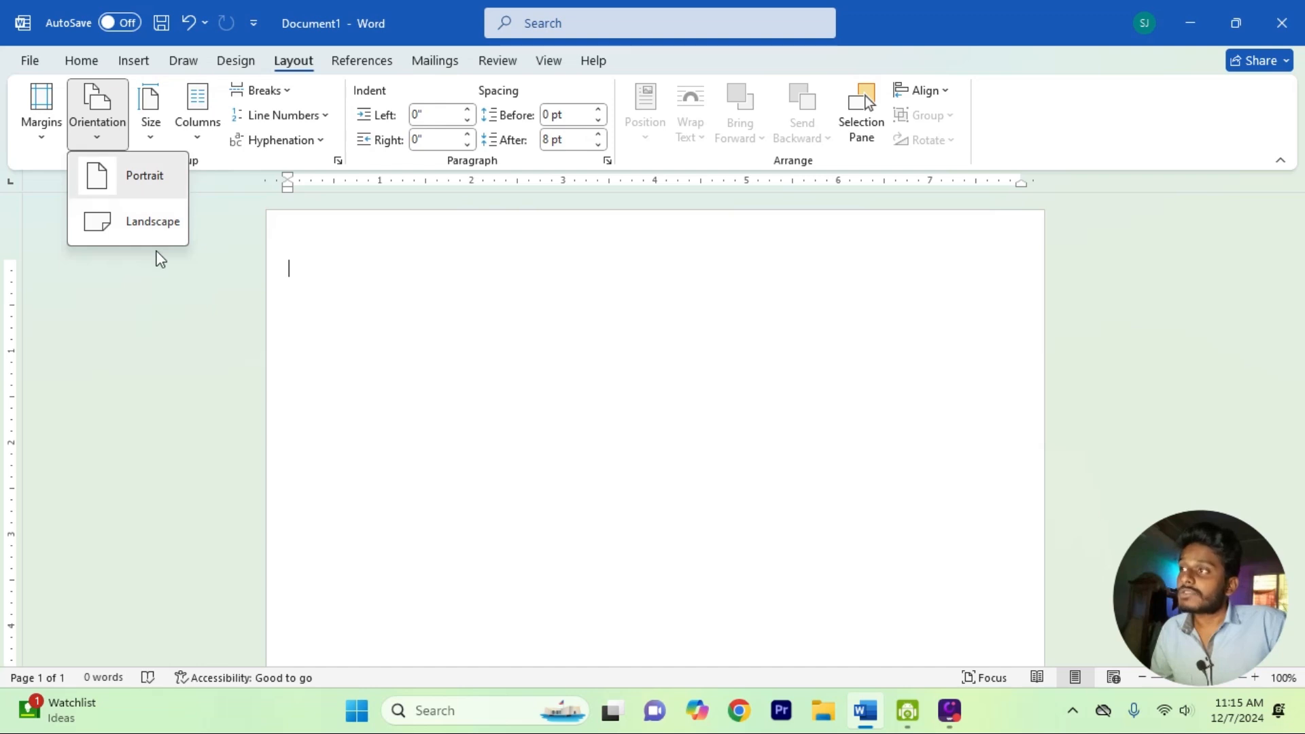
pyautogui.click(157, 181)
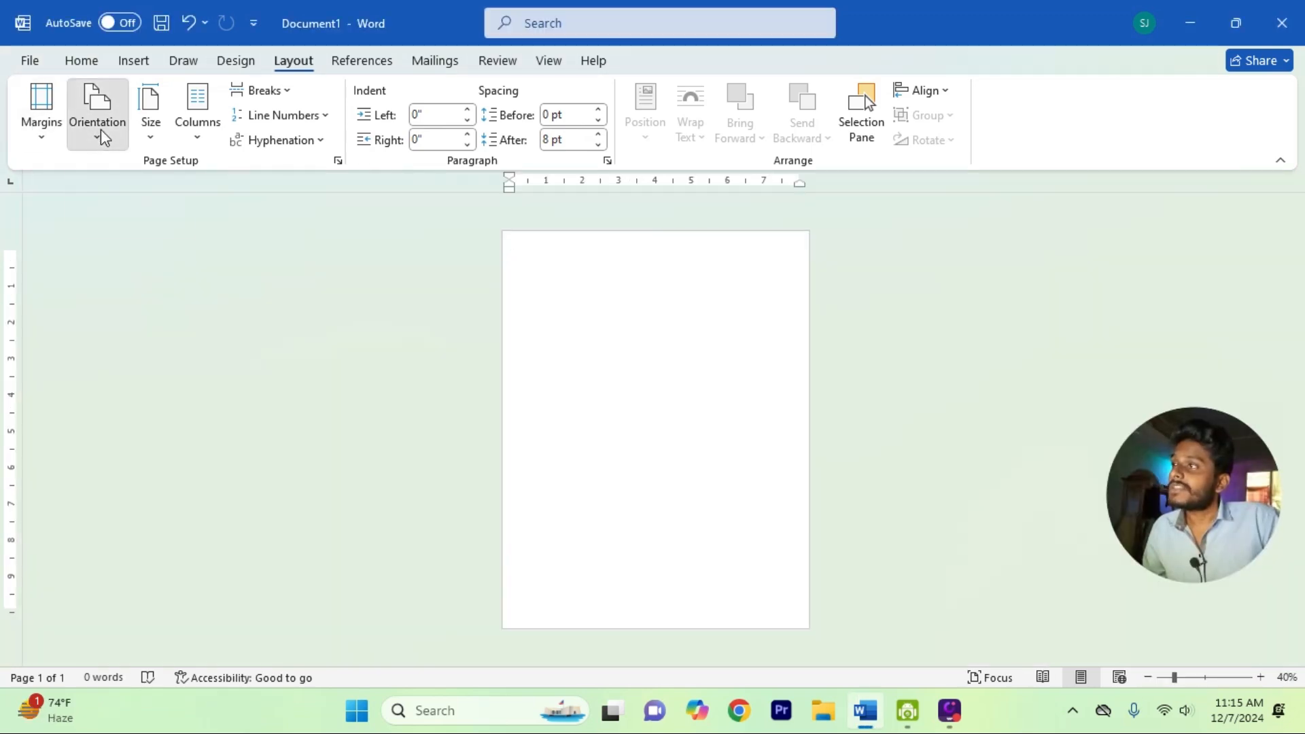
pyautogui.click(101, 129)
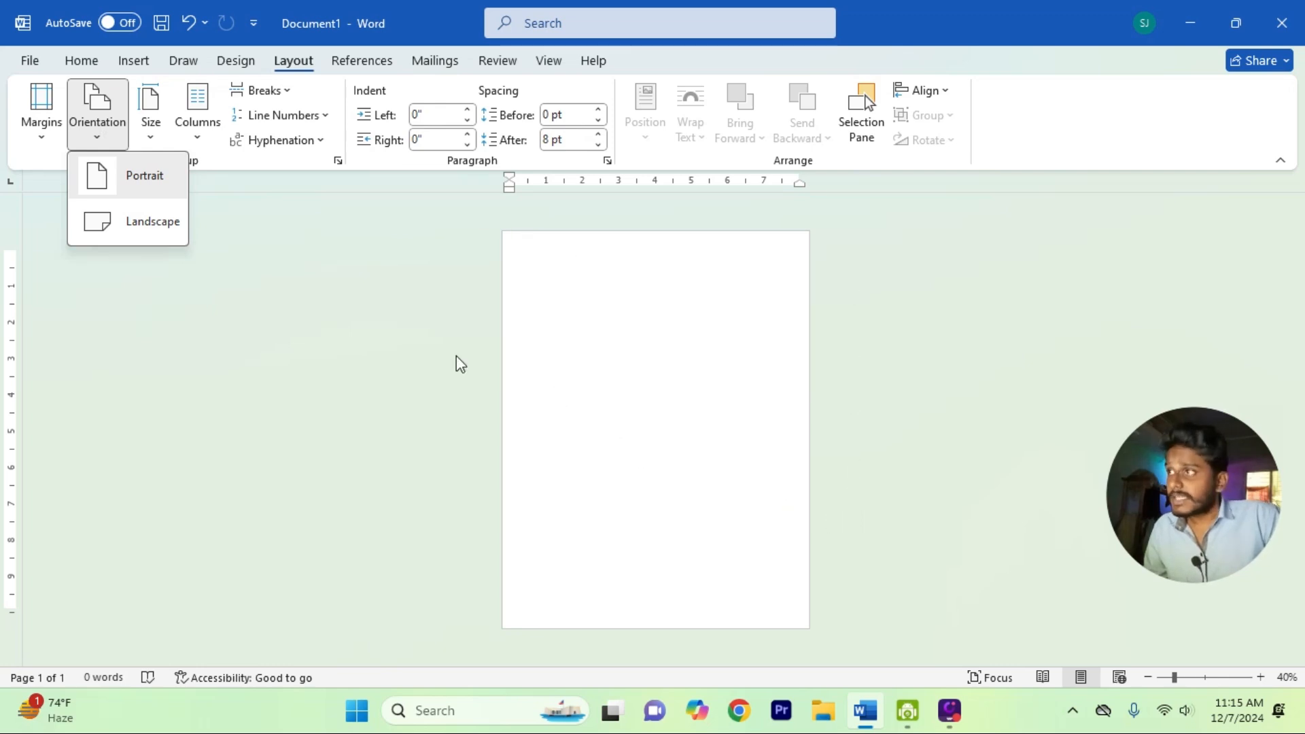
pyautogui.click(129, 234)
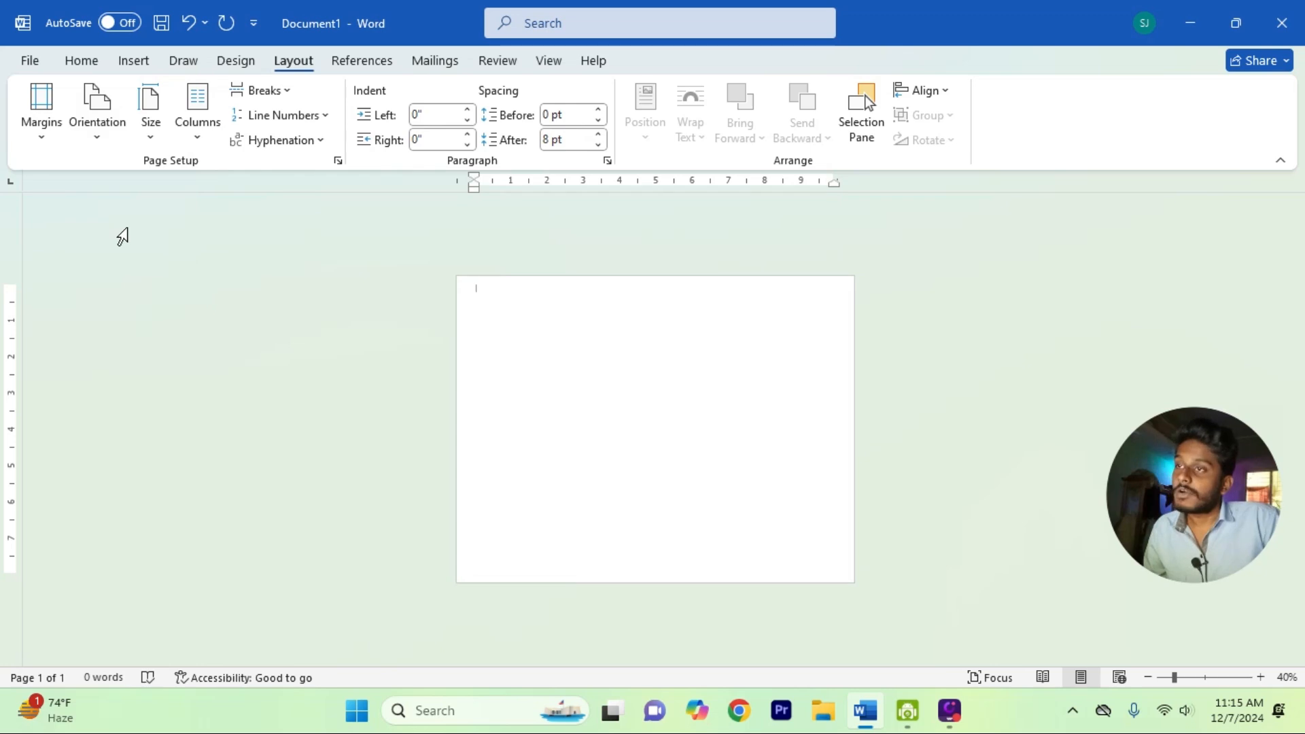
pyautogui.click(87, 134)
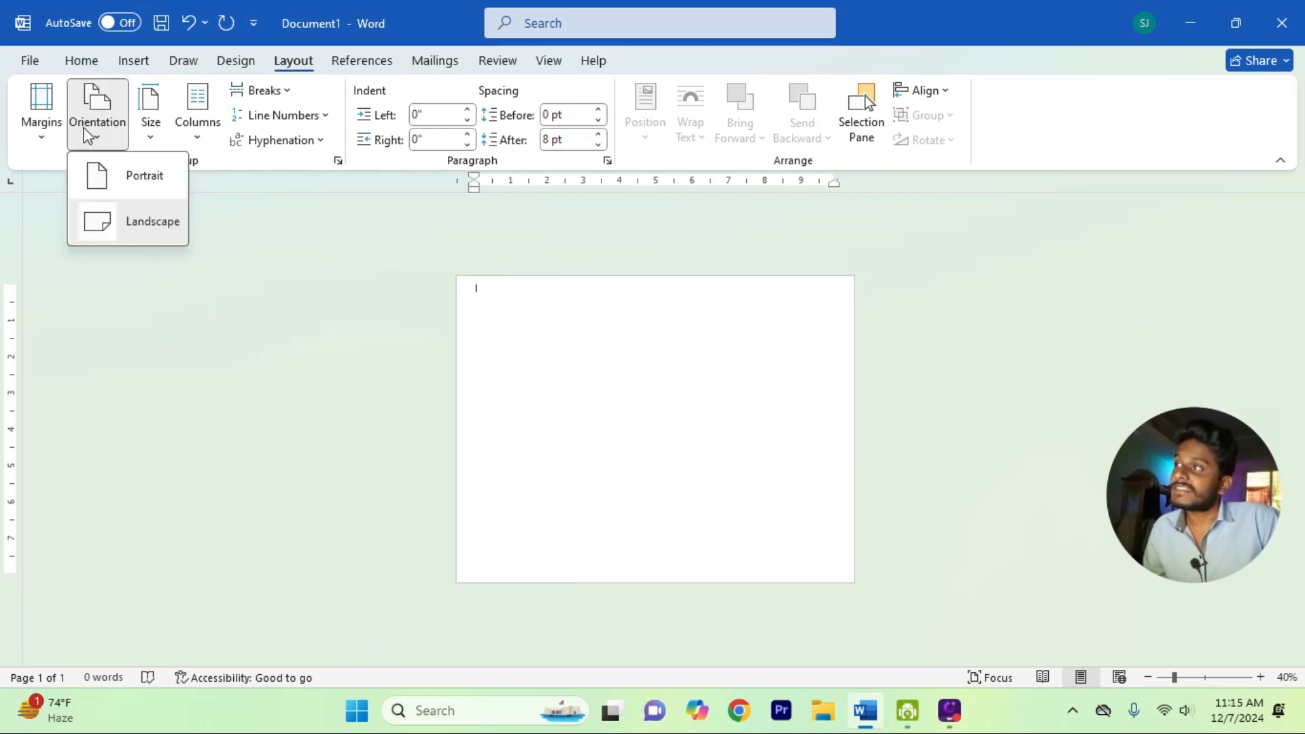
pyautogui.click(129, 179)
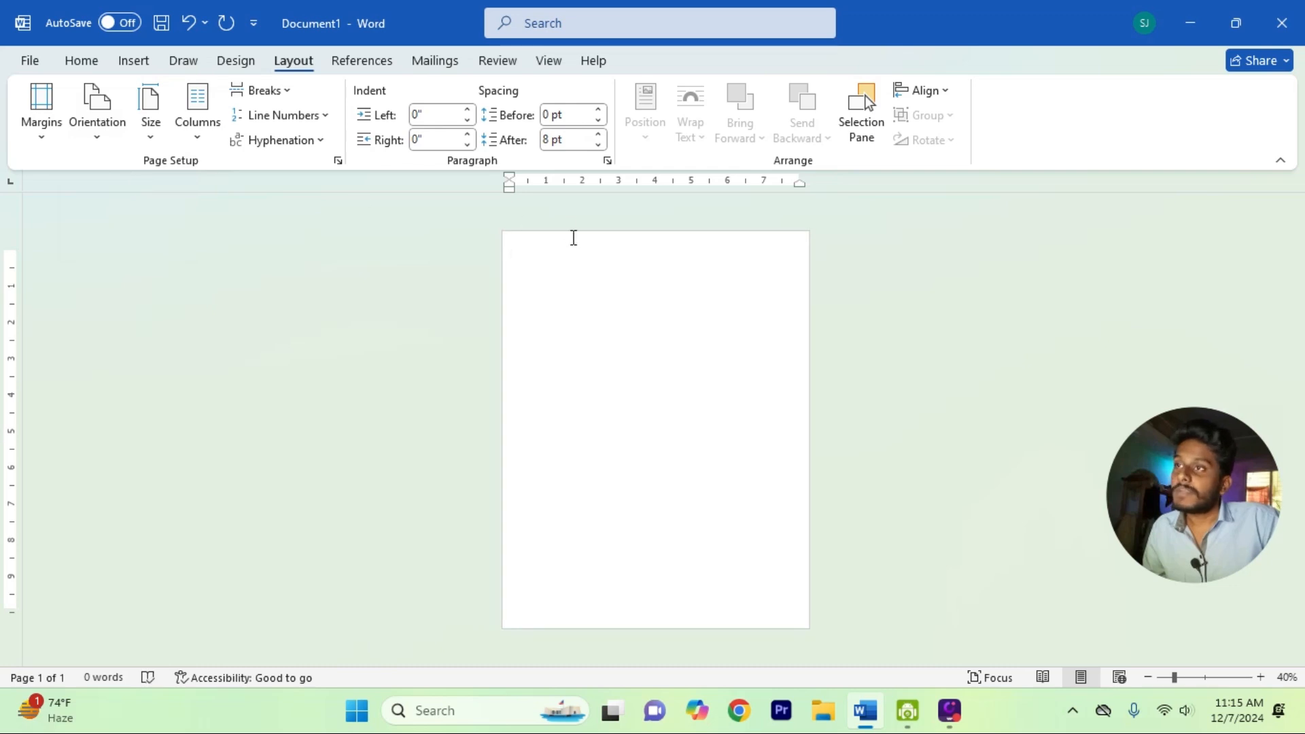
# Step: Set the page orientation to landscape
pyautogui.click(88, 138)
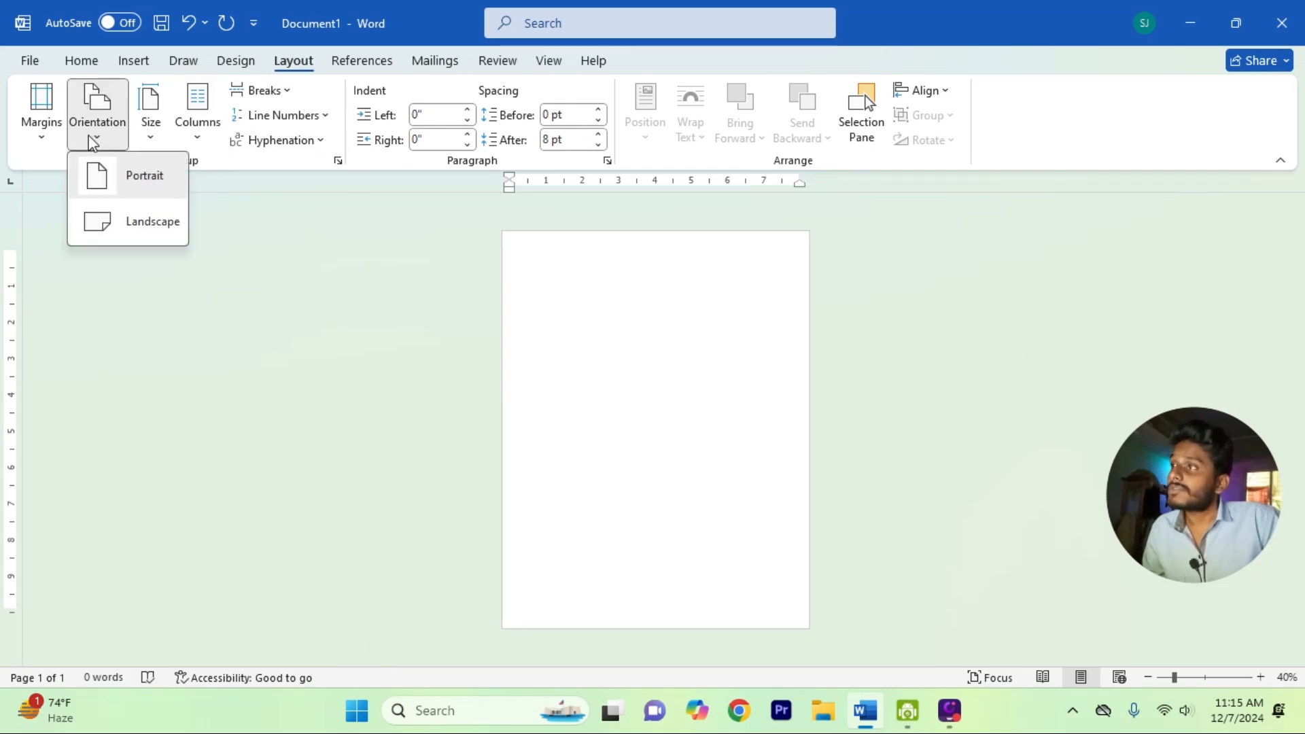
pyautogui.click(145, 228)
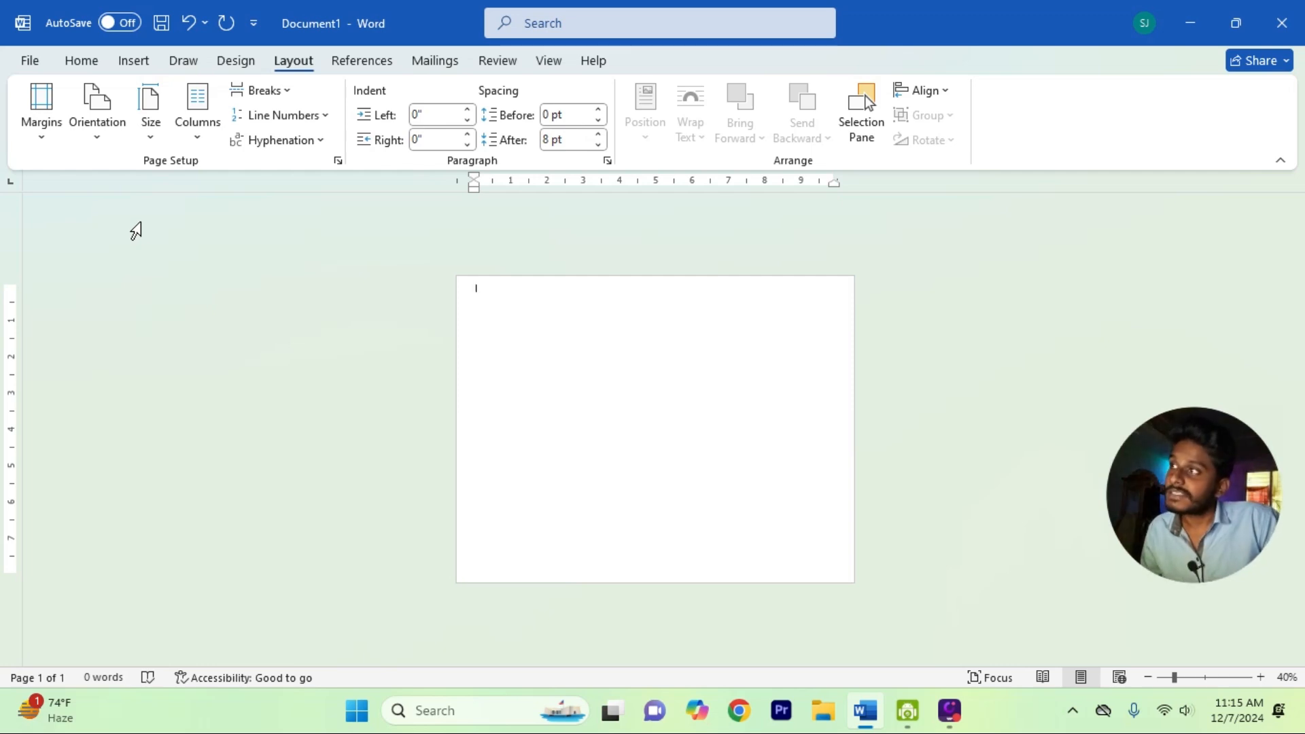
# Step: Switch the page orientation to portrait, trying landscape once more before settling on portrait
pyautogui.click(99, 129)
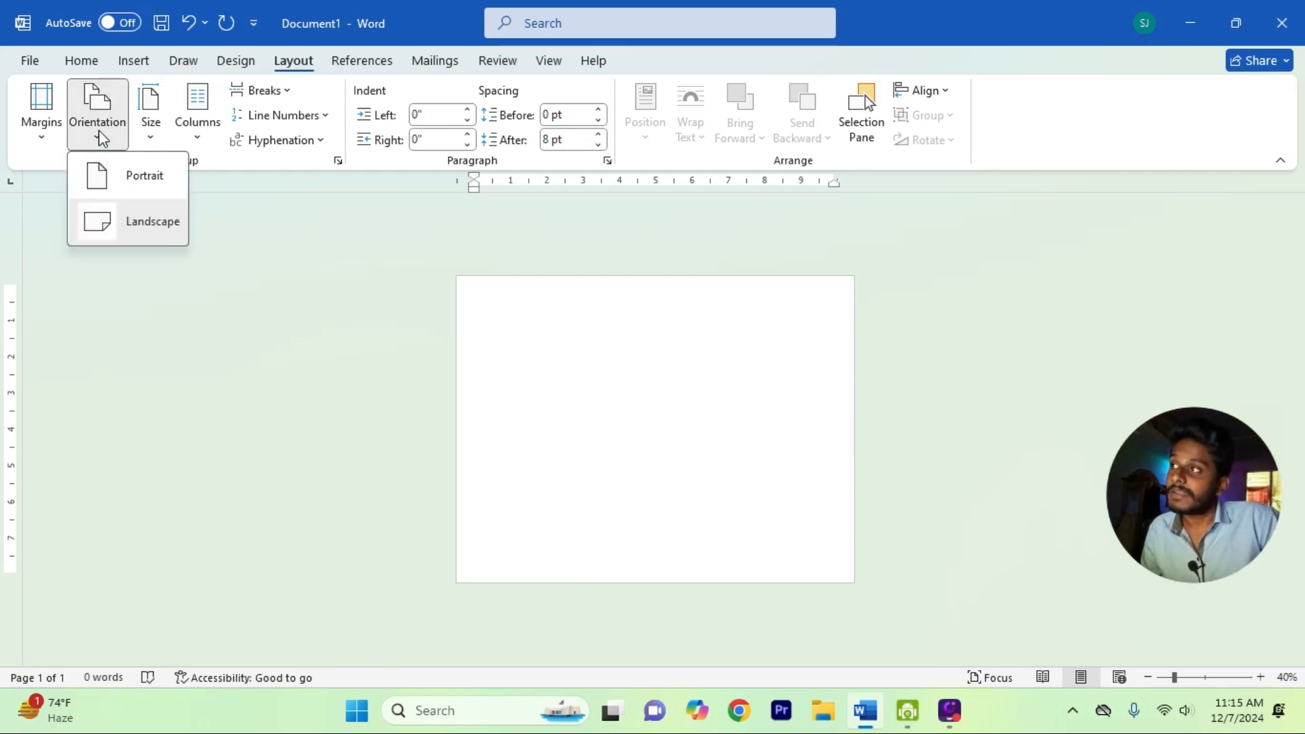
pyautogui.click(121, 178)
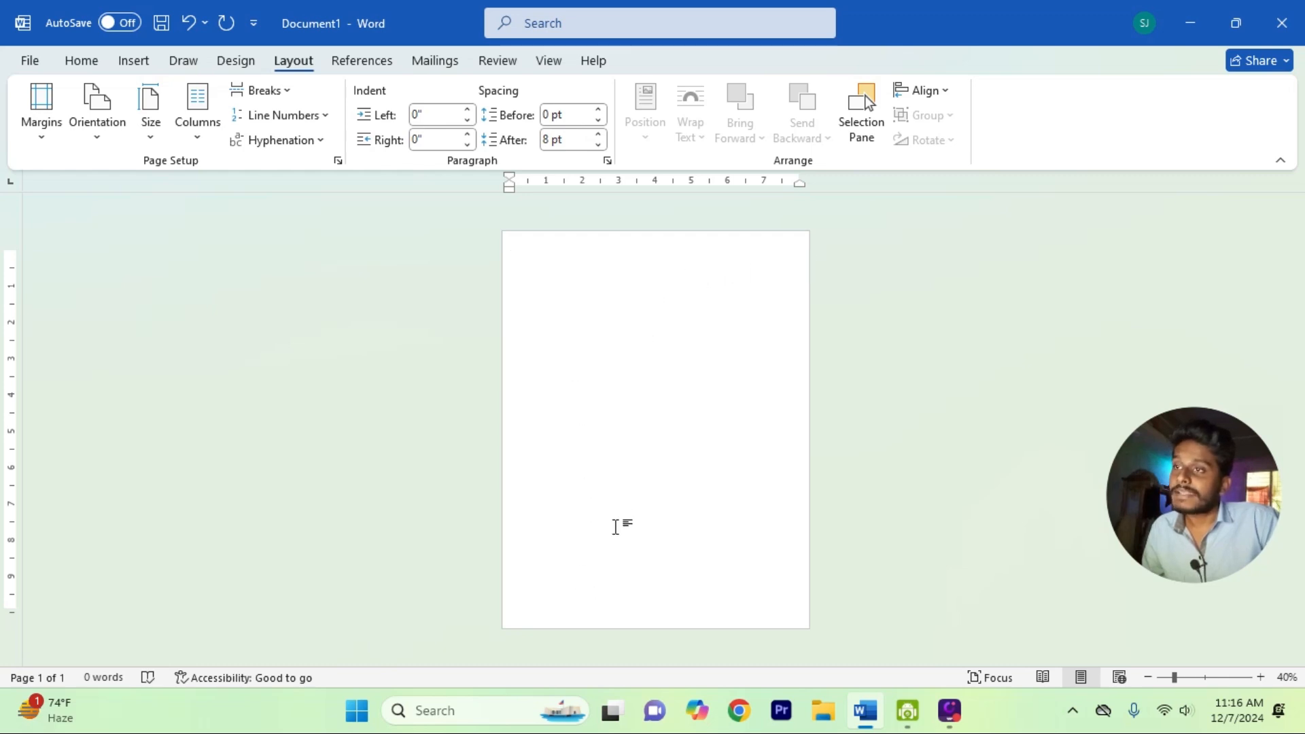
pyautogui.click(92, 139)
pyautogui.click(110, 231)
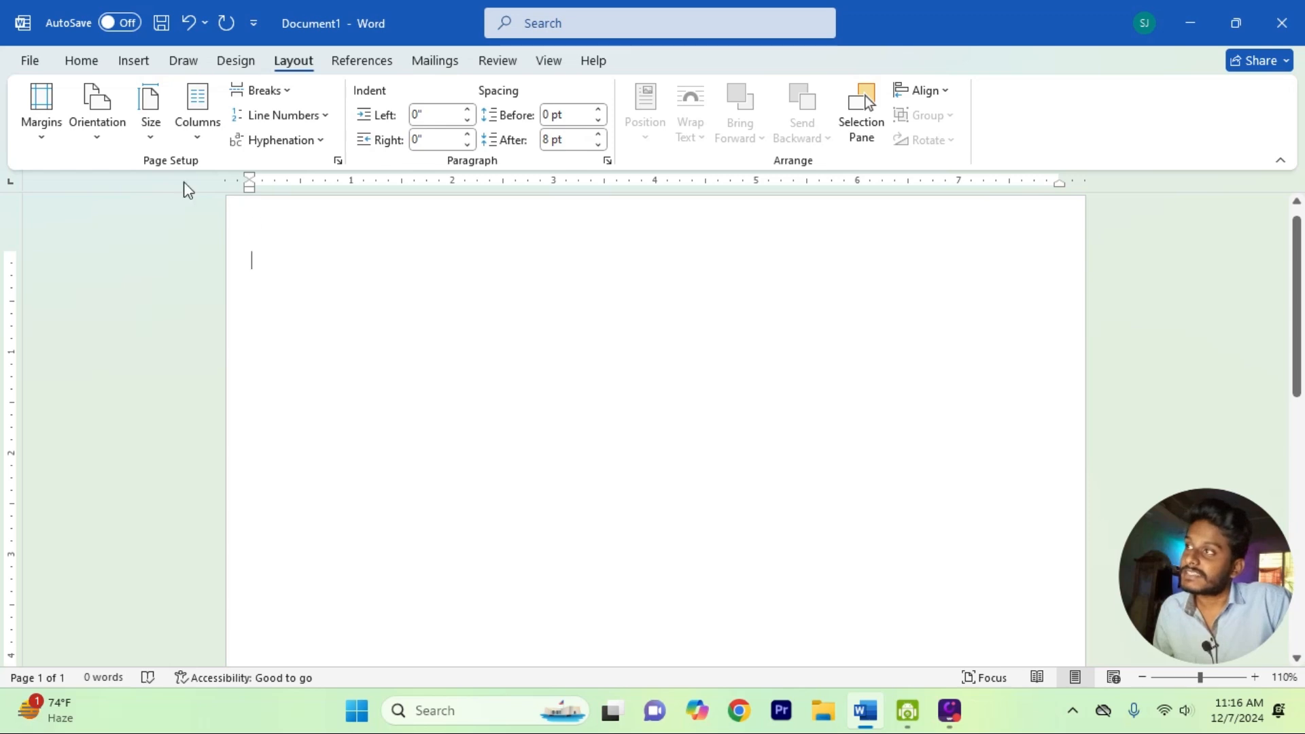
# Step: Set the paper size of the blank page to A4 (8.27" x 11.69")
pyautogui.click(152, 136)
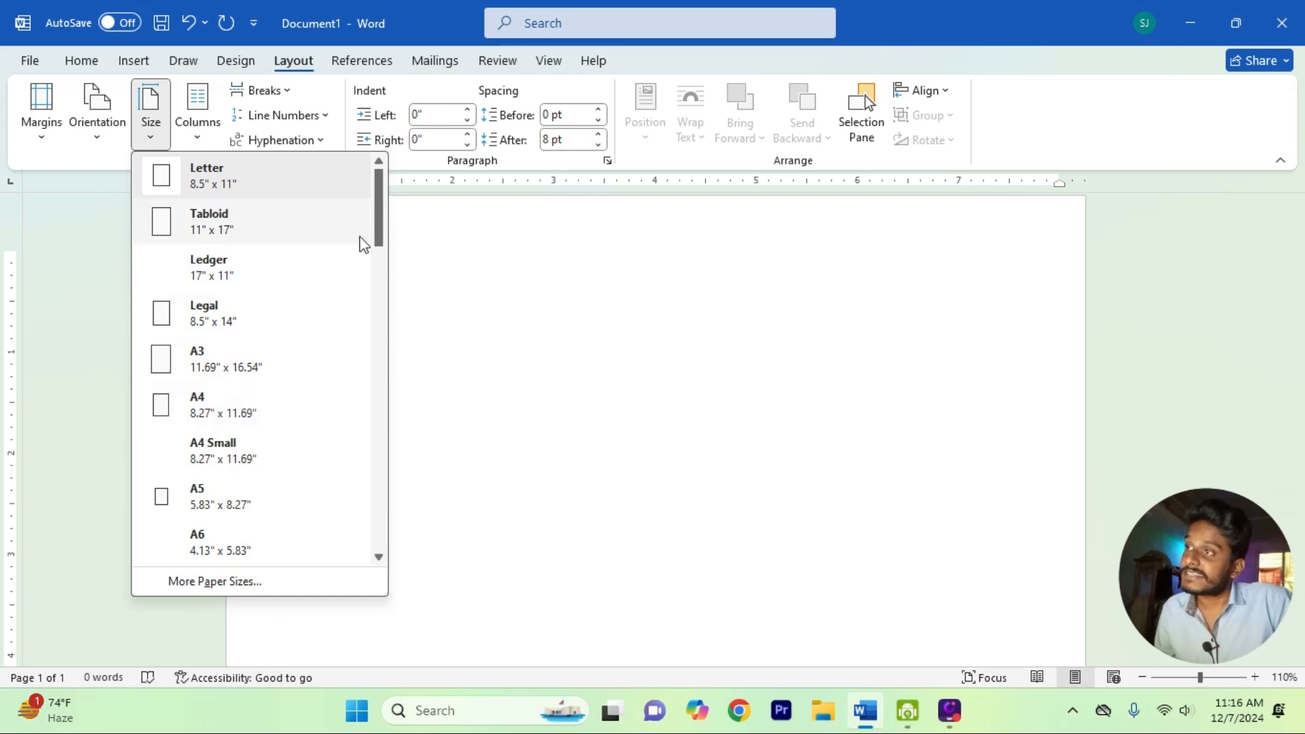
pyautogui.moveTo(378, 232); pyautogui.dragTo(390, 202)
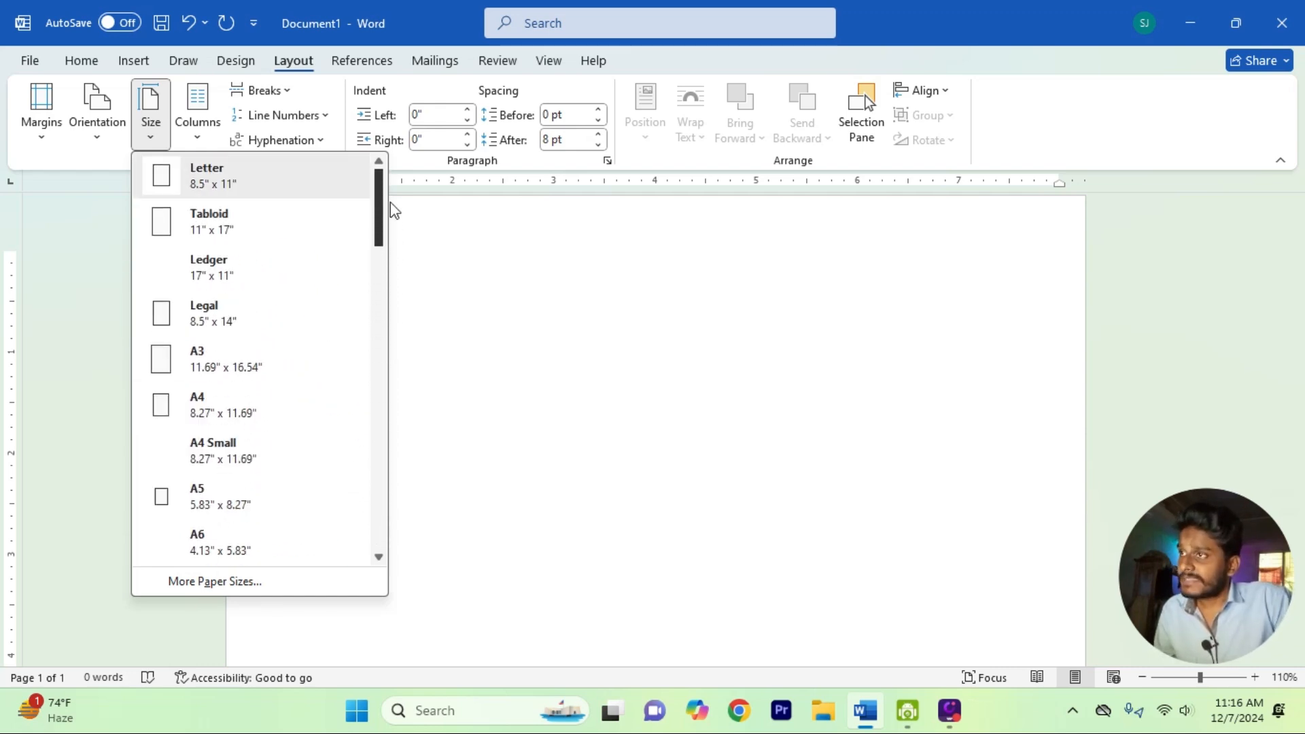
pyautogui.click(234, 405)
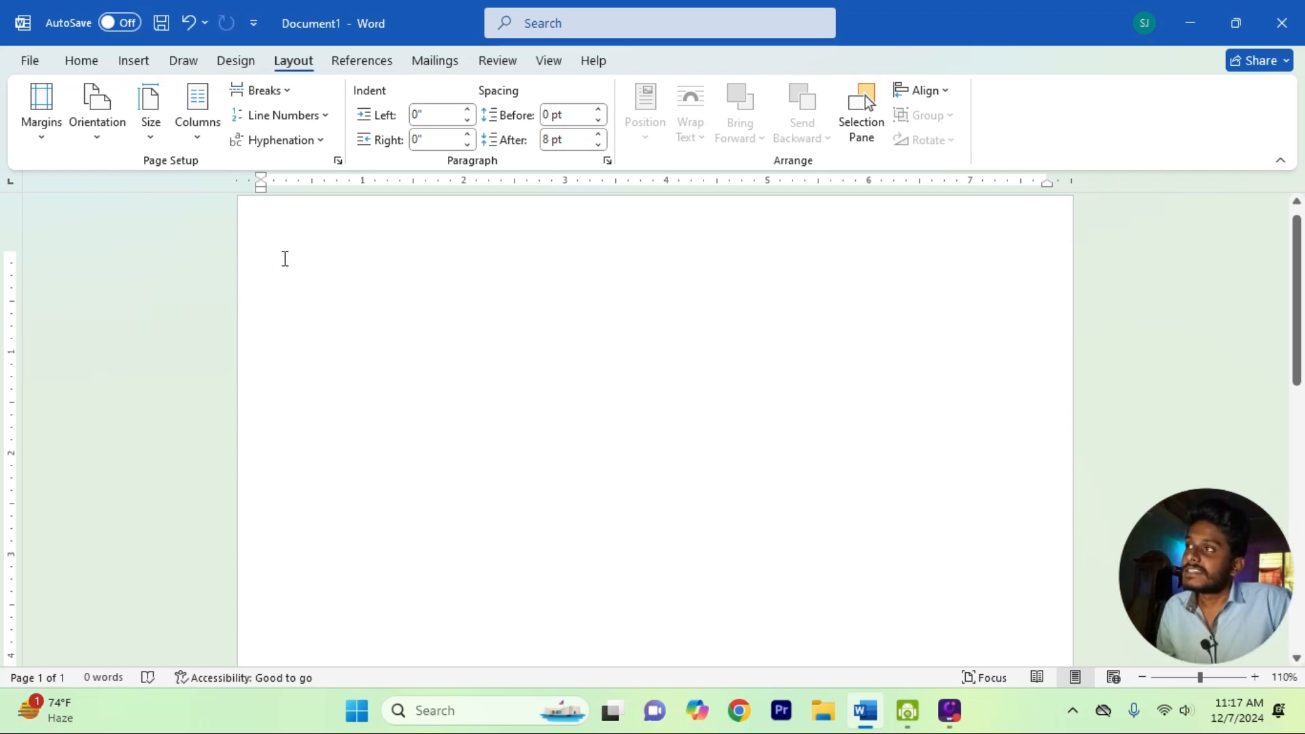
# Step: Try the A3 paper size on the page, return to A4 and review the available sizes
pyautogui.click(162, 136)
pyautogui.click(212, 352)
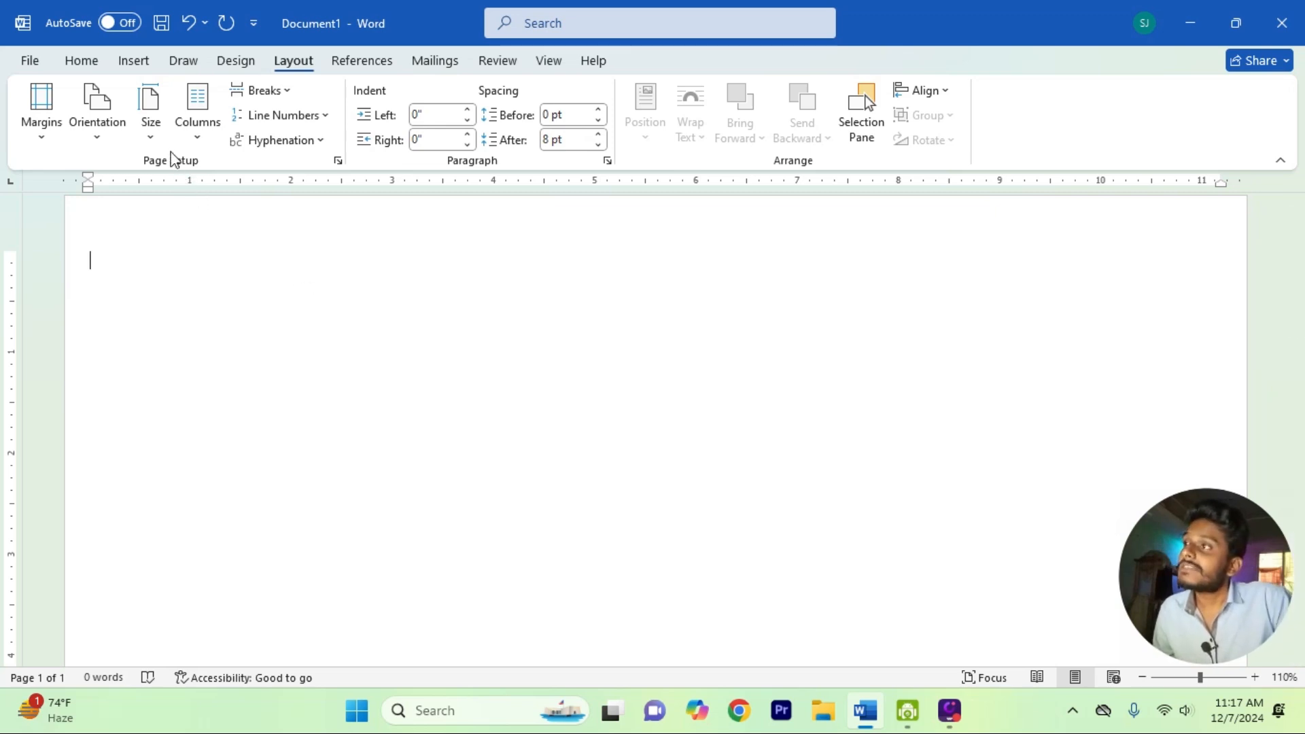
pyautogui.click(151, 136)
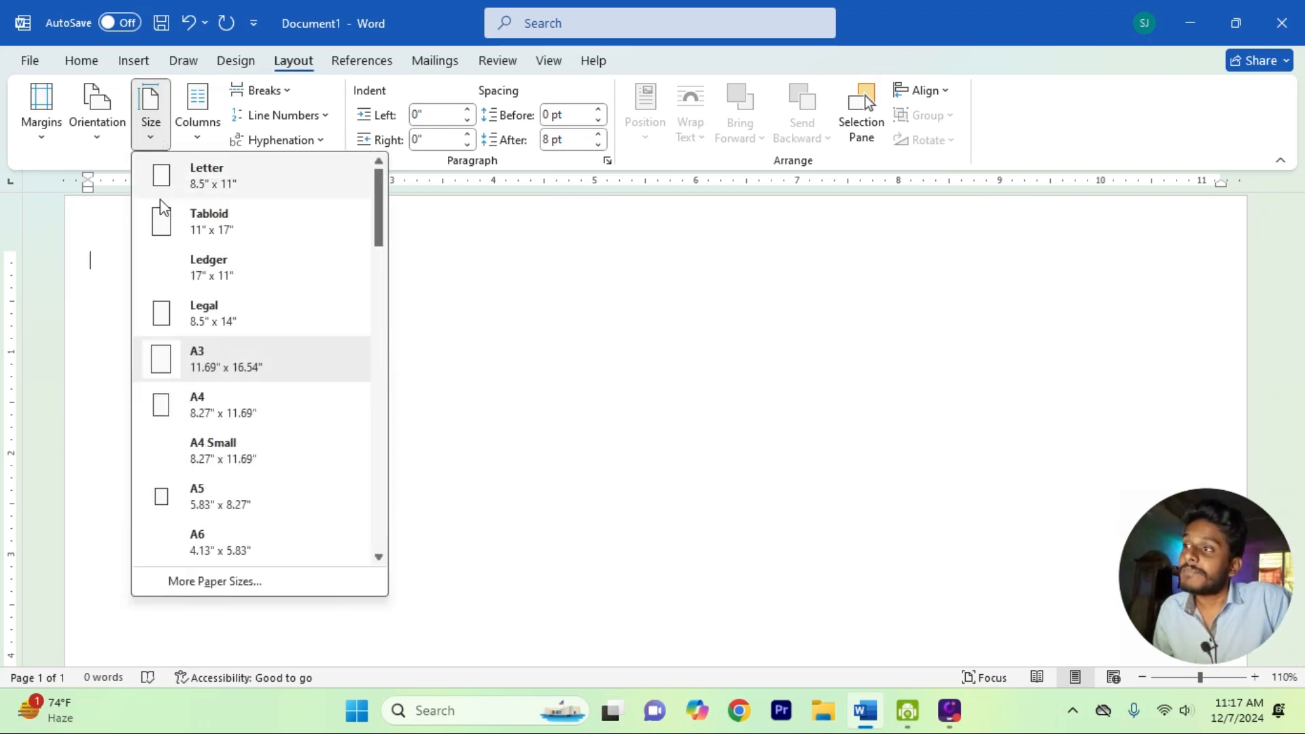
pyautogui.click(217, 406)
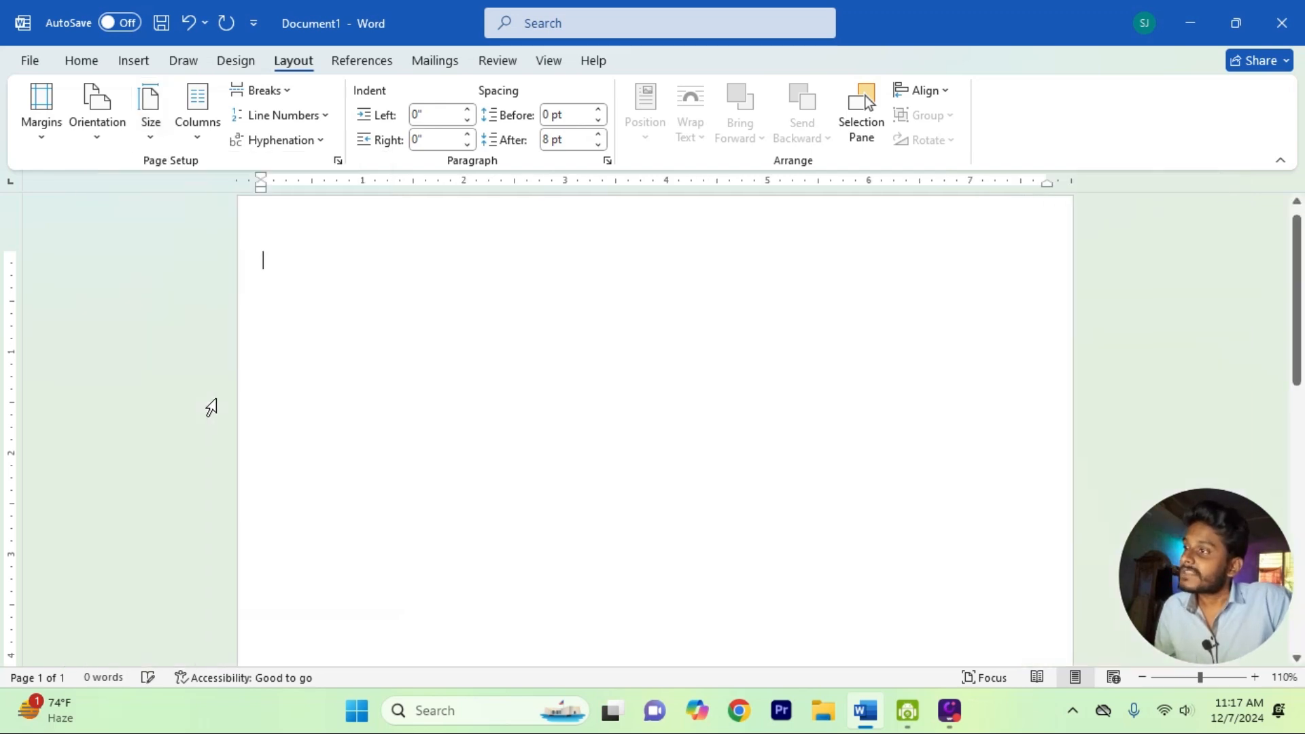
pyautogui.click(150, 133)
pyautogui.click(575, 362)
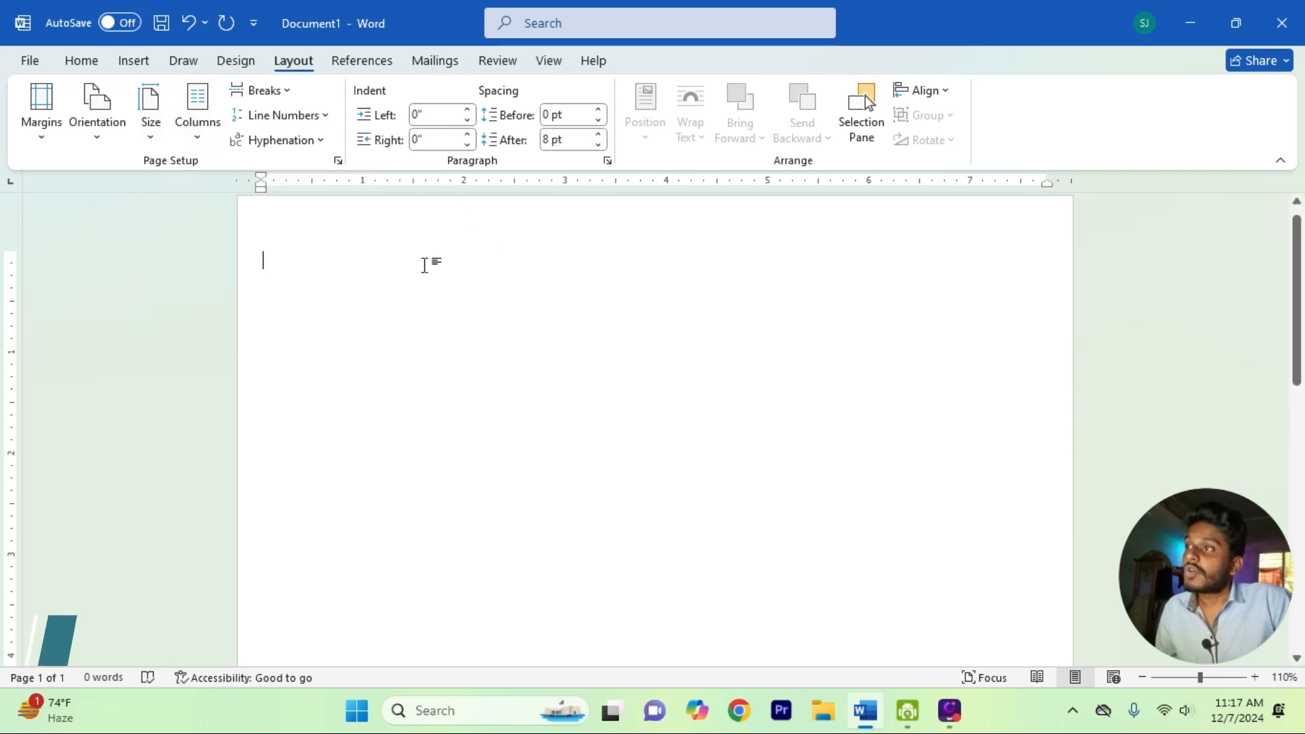
# Step: Fill the blank page with sample paragraphs using the =rand() formula
pyautogui.write('=ra')
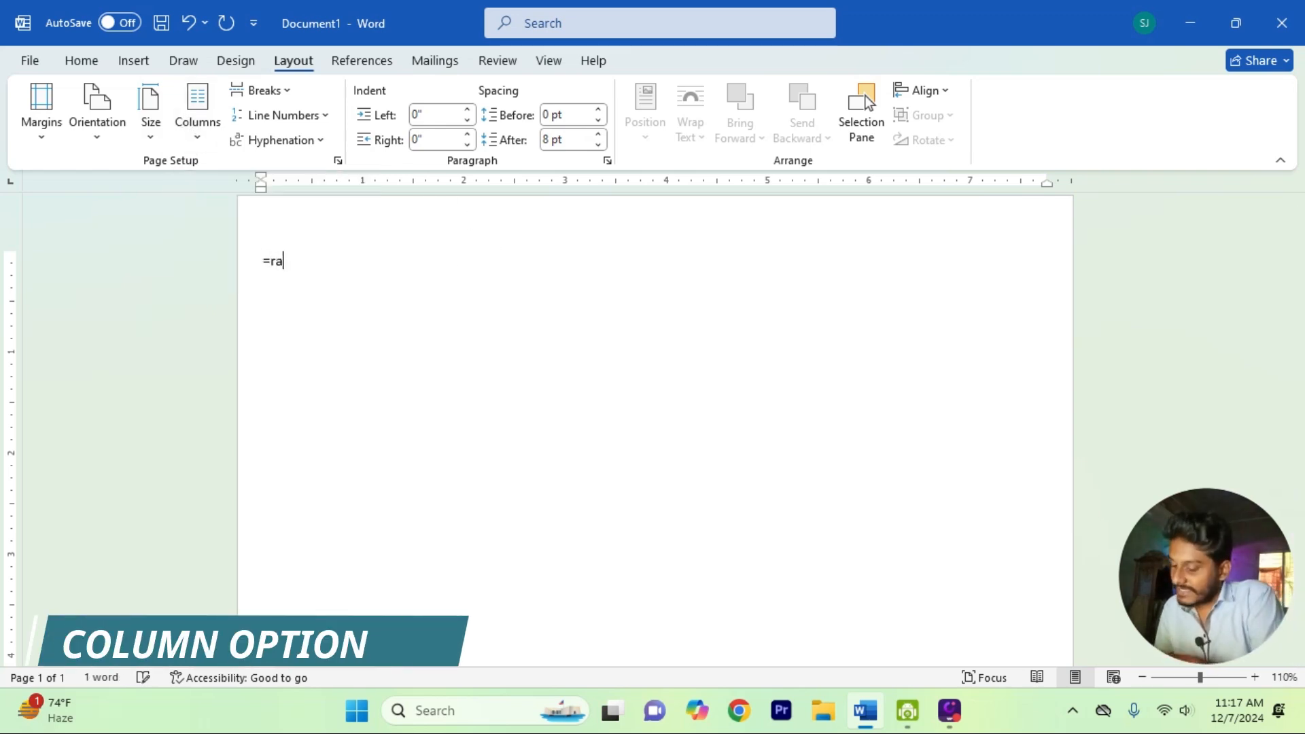
pyautogui.write('nd()')
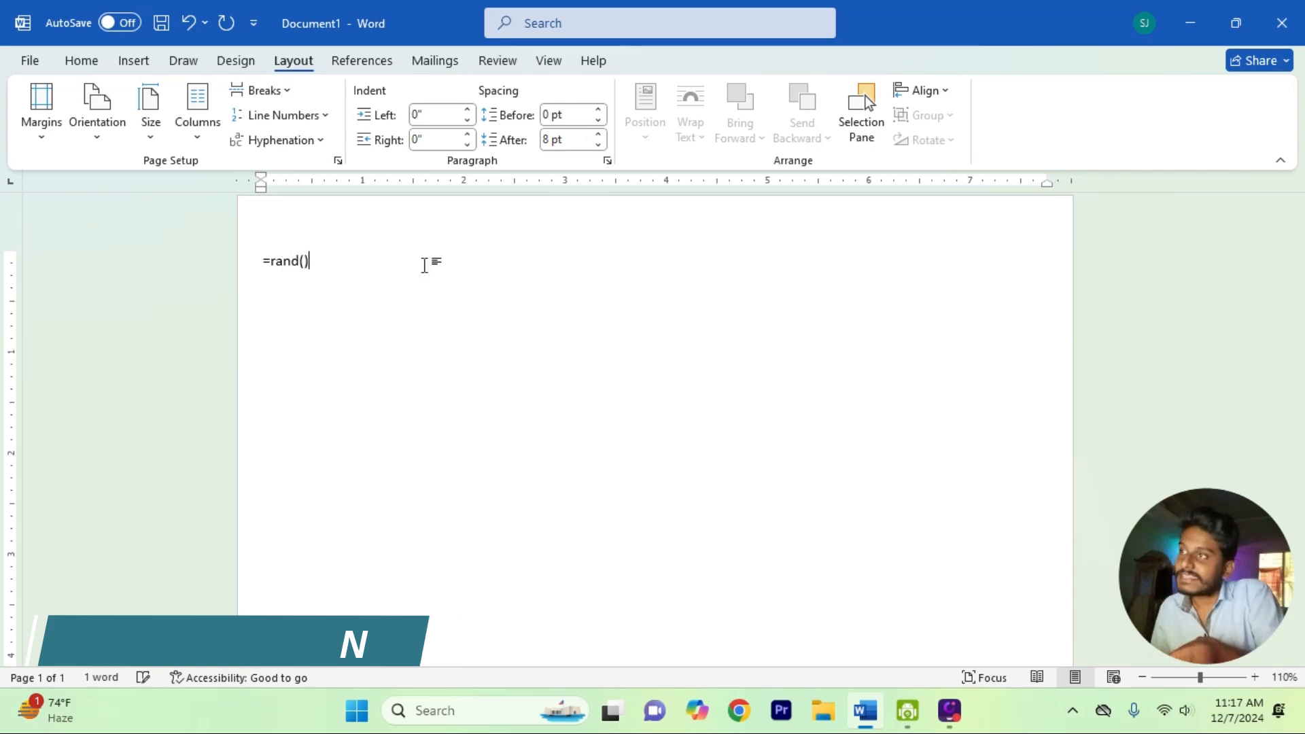
pyautogui.press('Return')
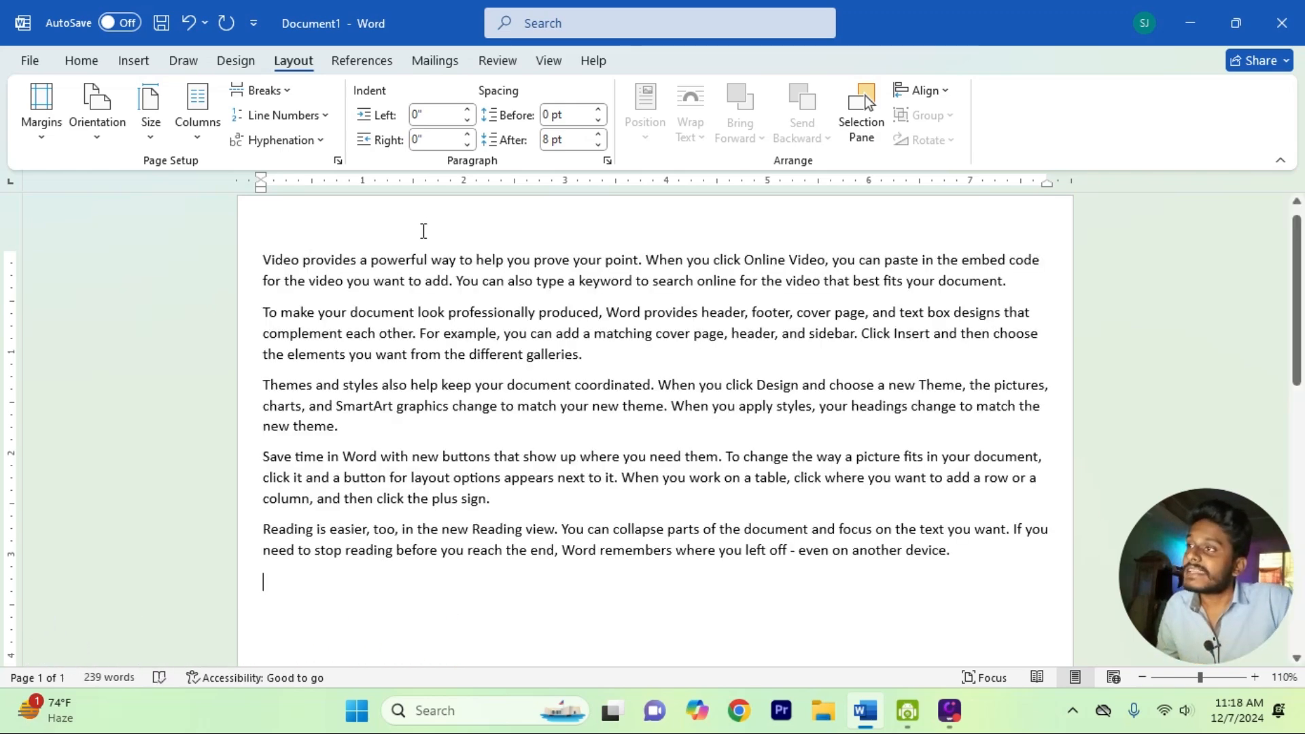
# Step: Select all the sample paragraphs and try them in two and three columns before returning to one
pyautogui.moveTo(265, 260); pyautogui.dragTo(964, 568)
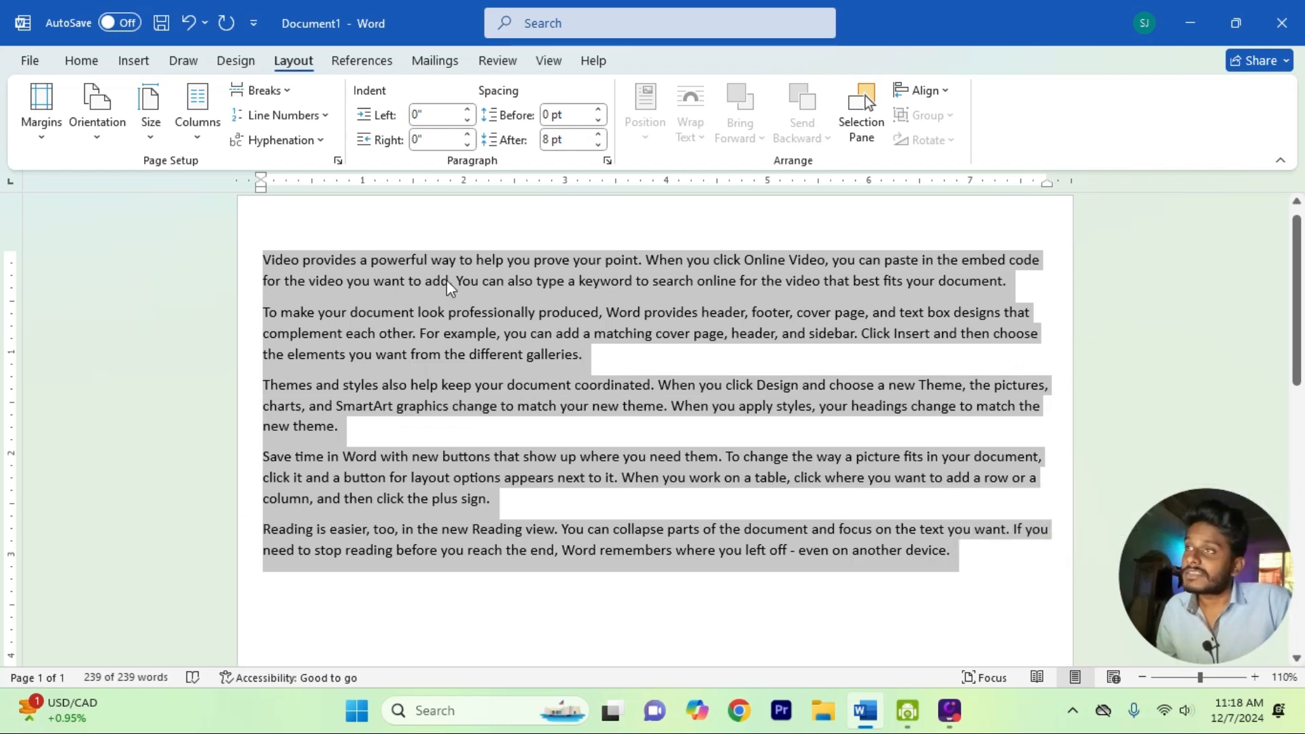
pyautogui.click(199, 143)
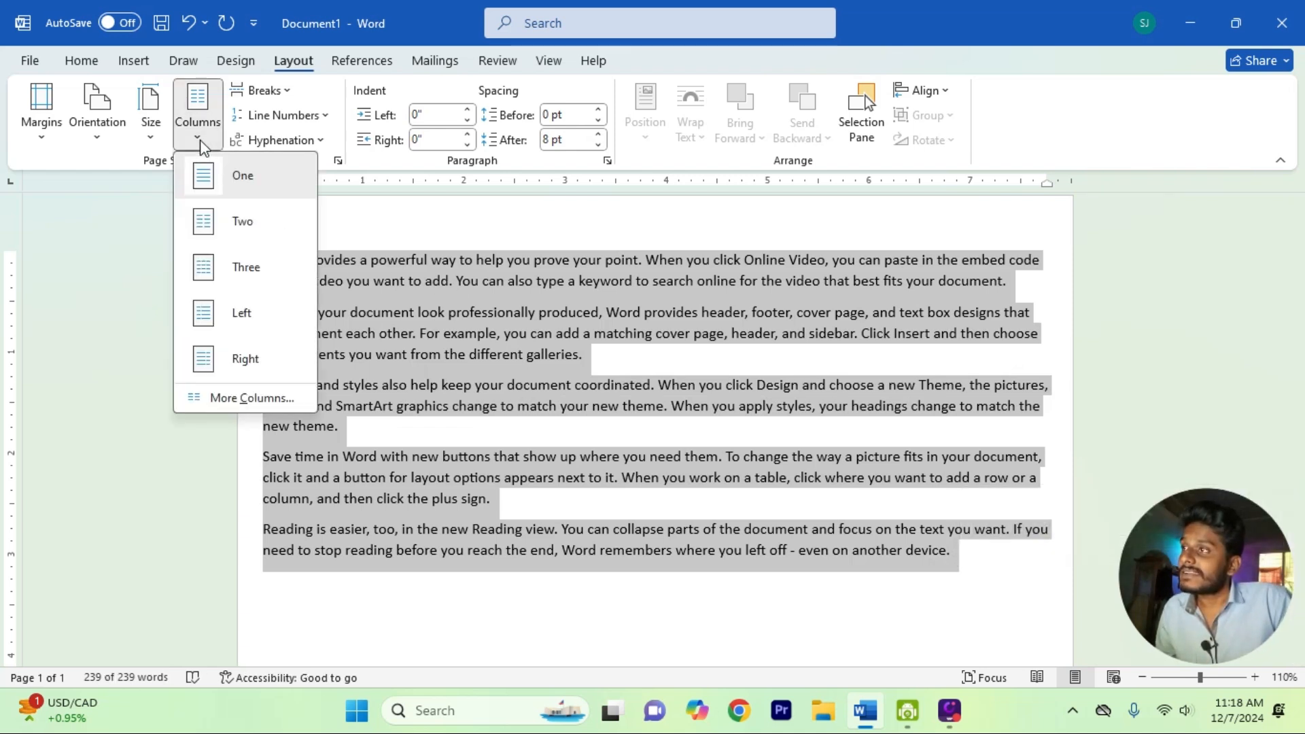
pyautogui.click(208, 233)
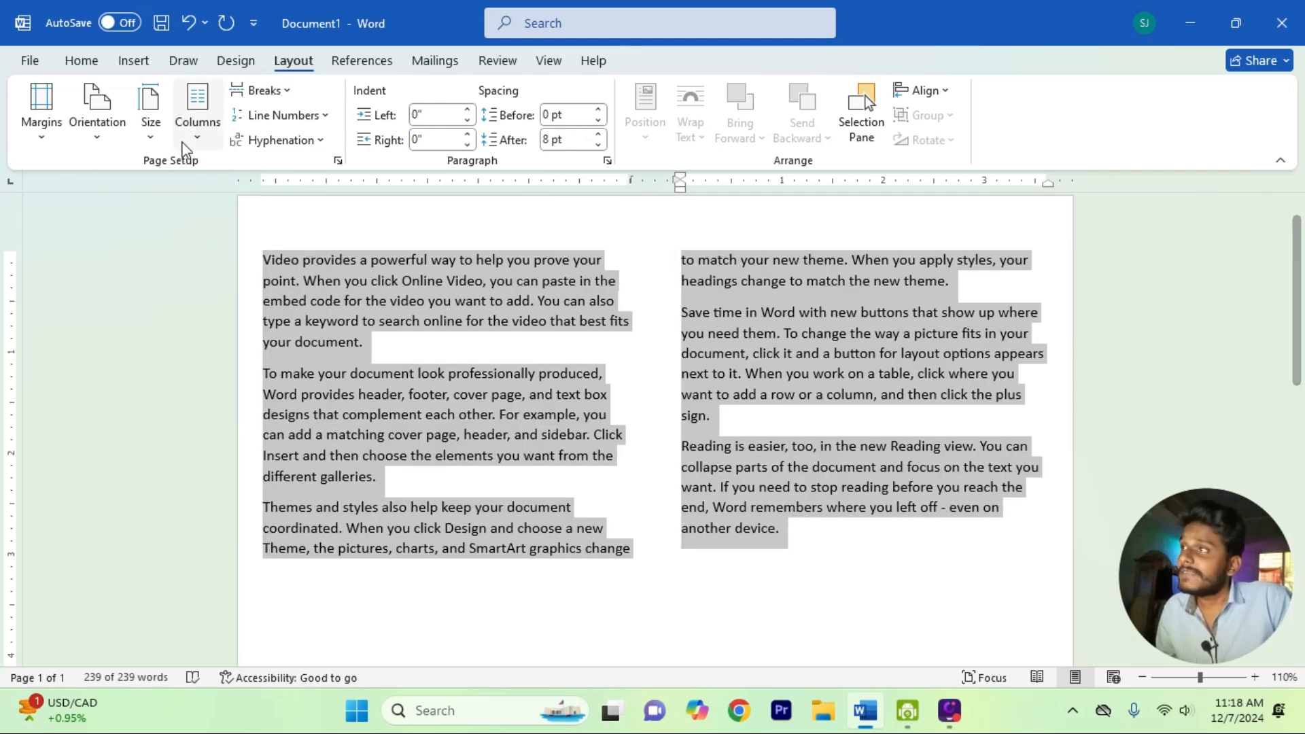
pyautogui.click(197, 142)
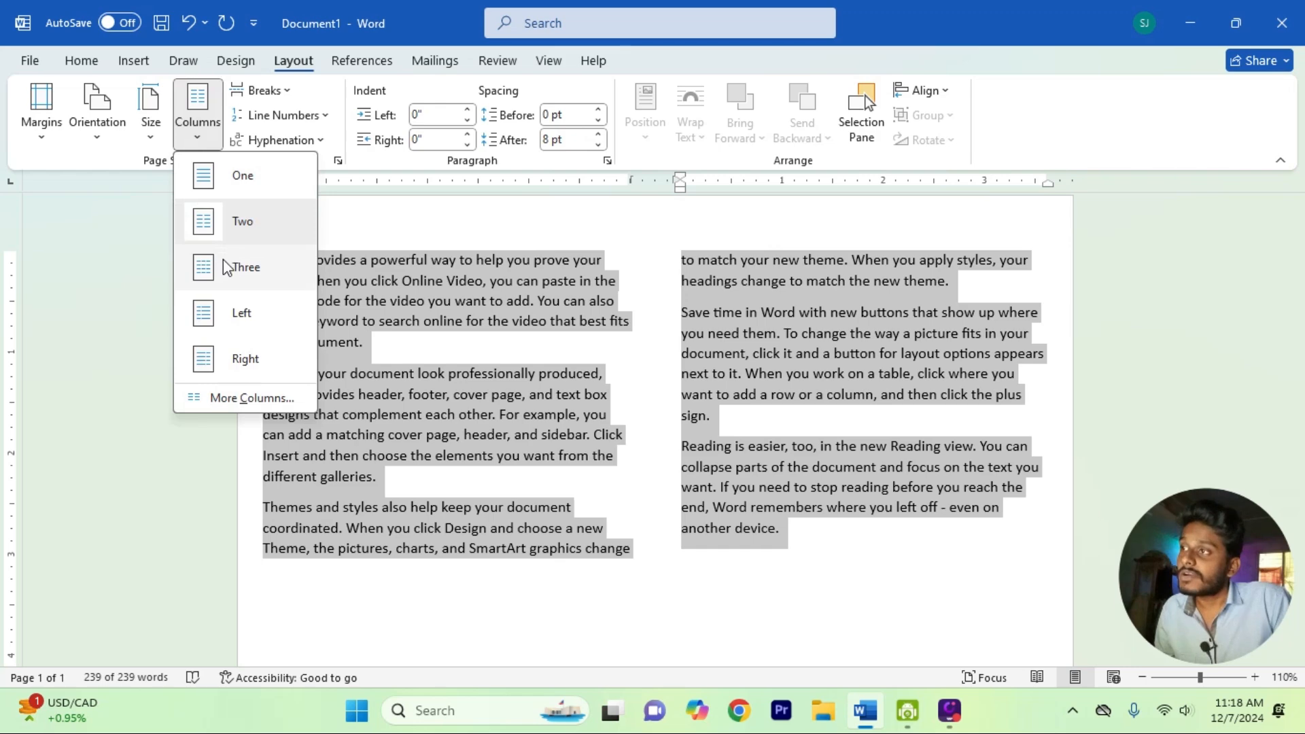
pyautogui.click(225, 265)
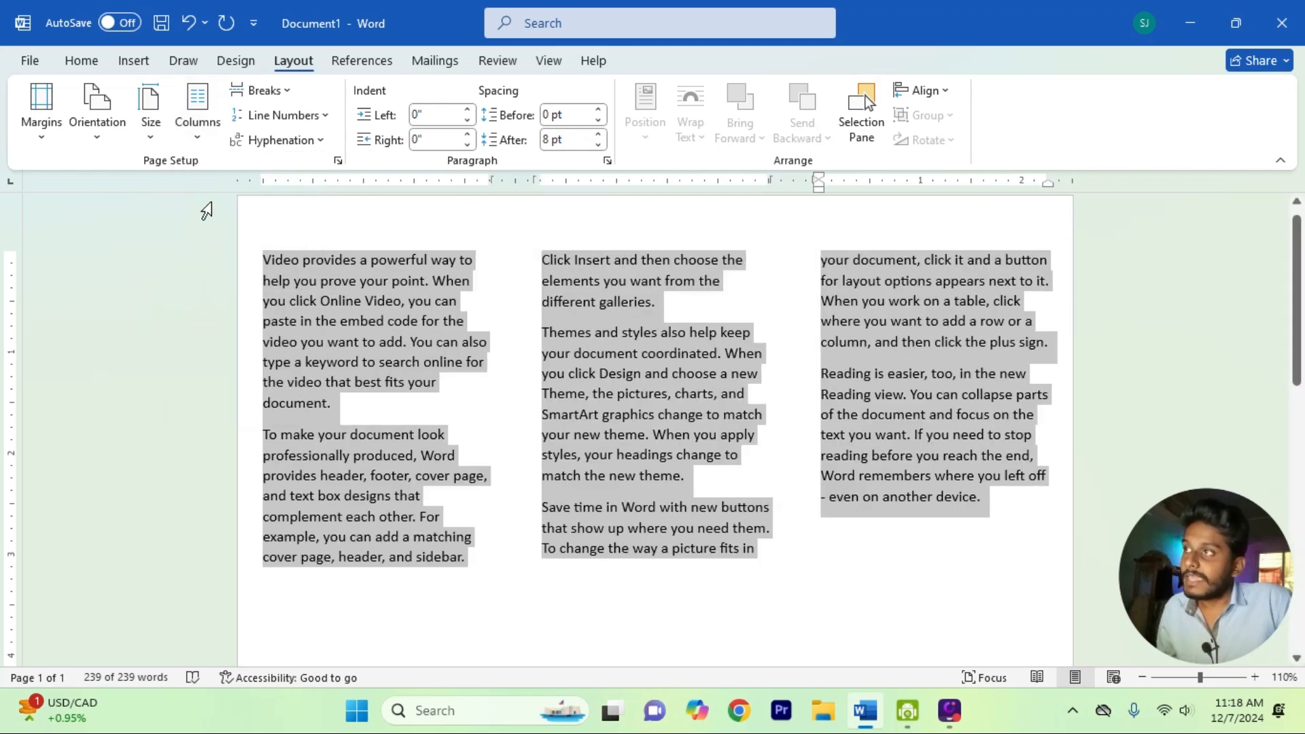
pyautogui.click(207, 145)
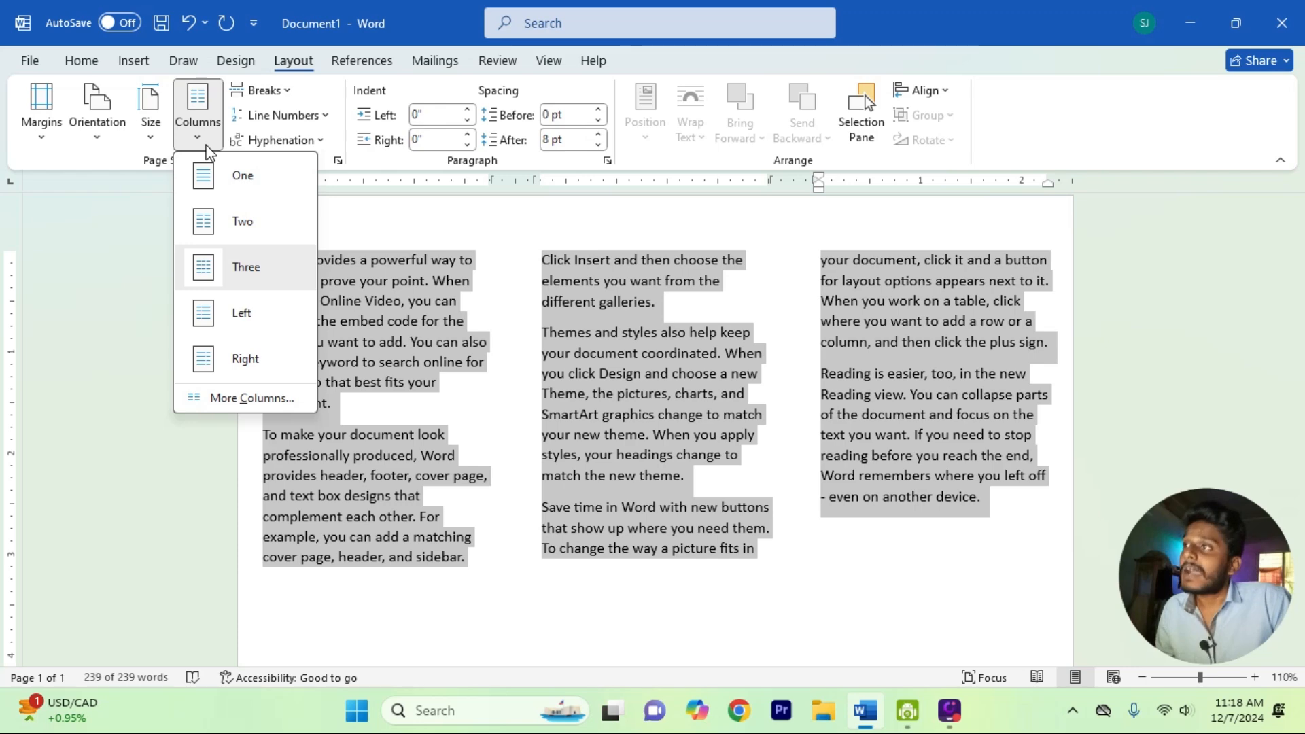
pyautogui.click(218, 180)
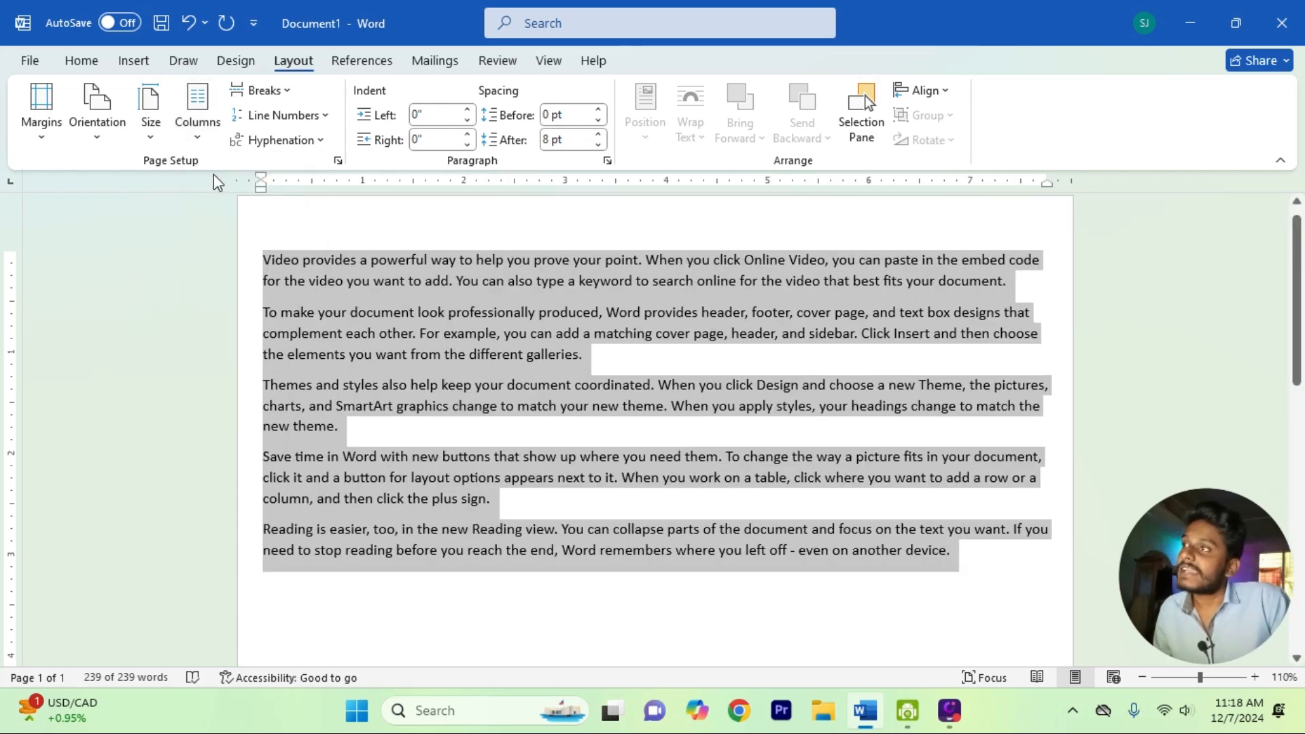
# Step: Try the two-column layout on the text once more, restore a single column and deselect the text
pyautogui.click(198, 112)
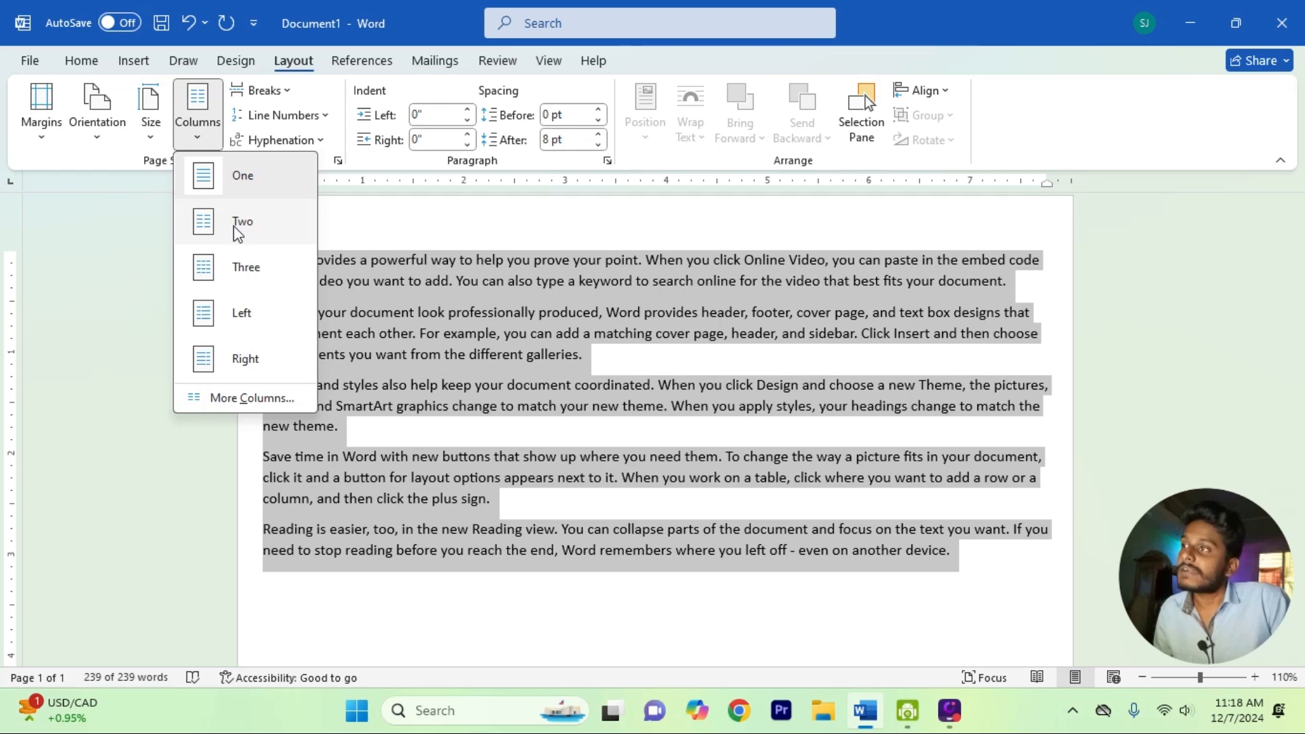
pyautogui.click(238, 232)
pyautogui.click(197, 129)
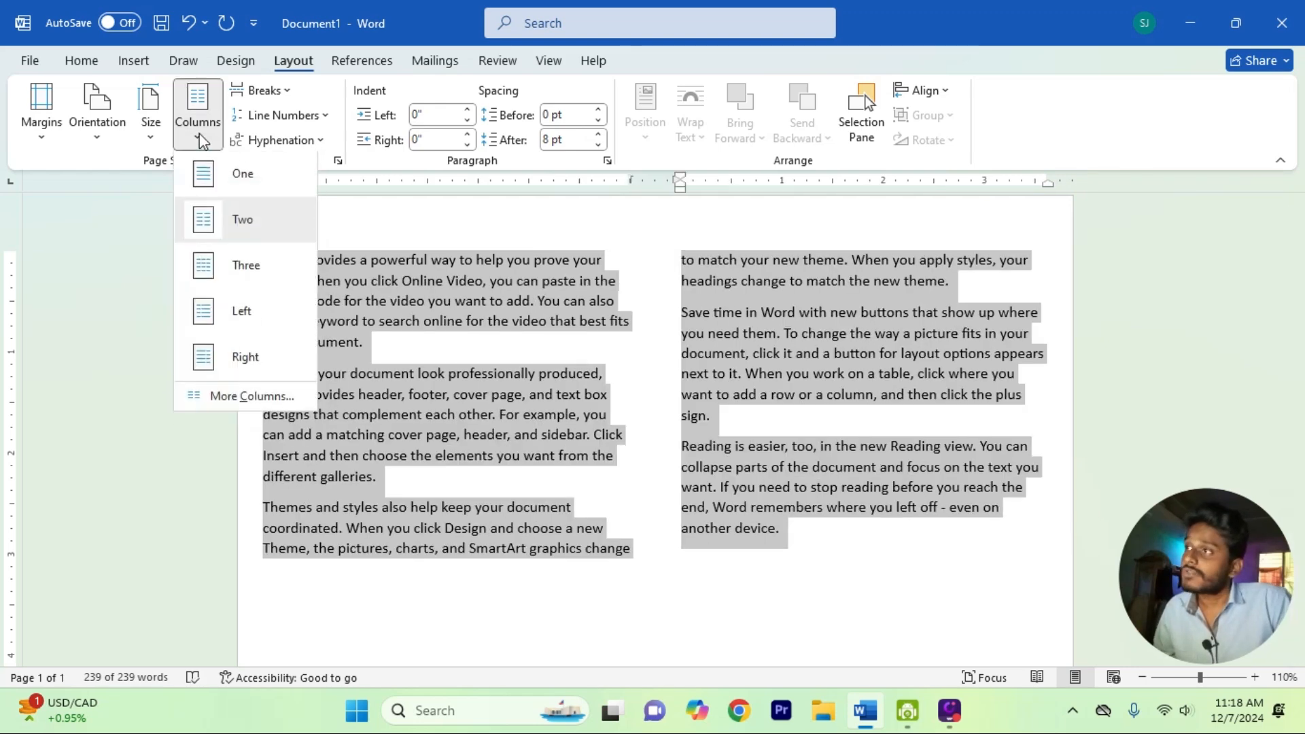
pyautogui.click(219, 180)
pyautogui.click(490, 354)
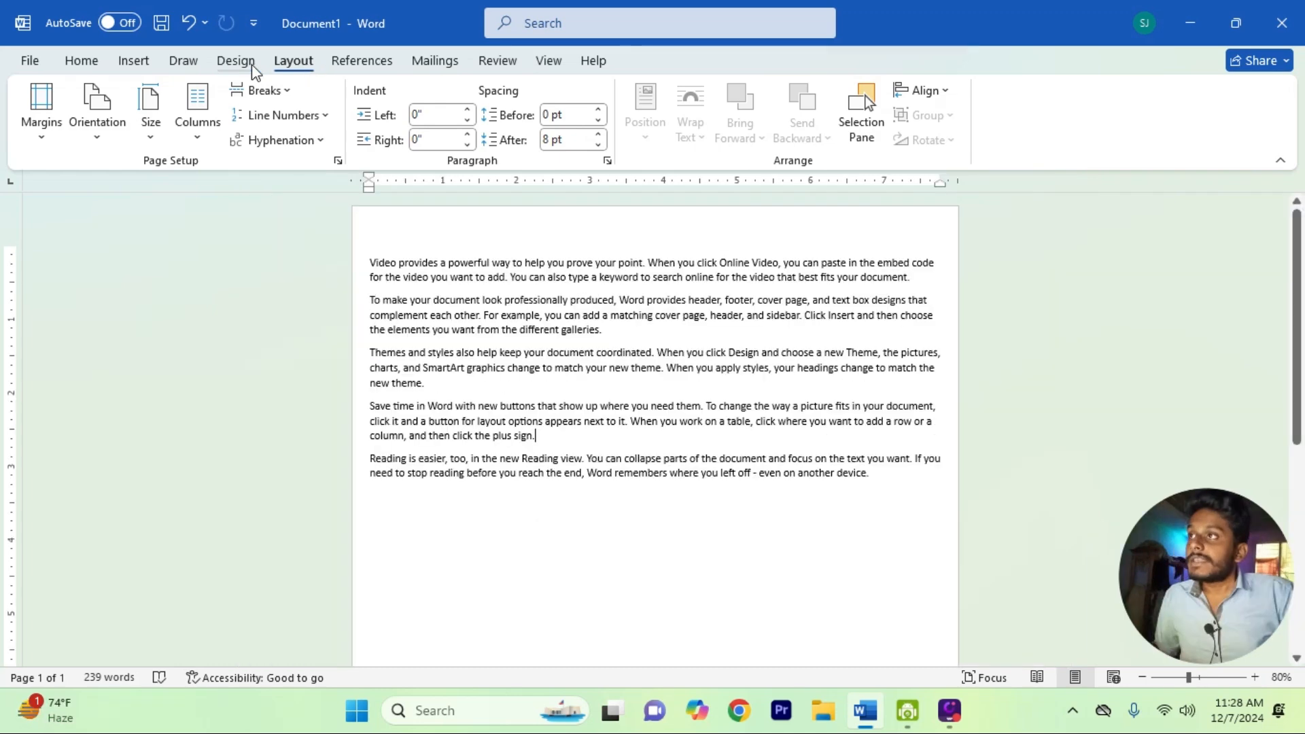
# Step: Apply the CONFIDENTIAL 1 preset watermark to the document and check how it looks on the page
pyautogui.click(236, 62)
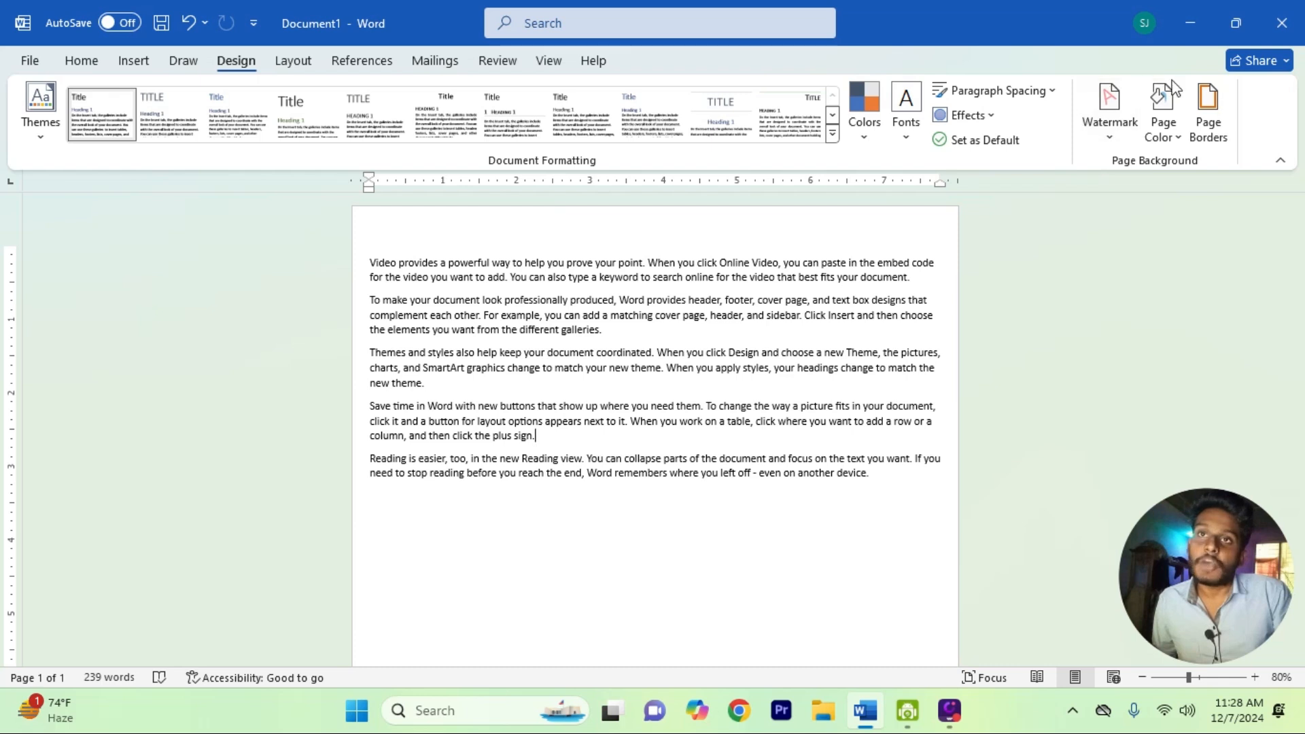
pyautogui.click(1110, 136)
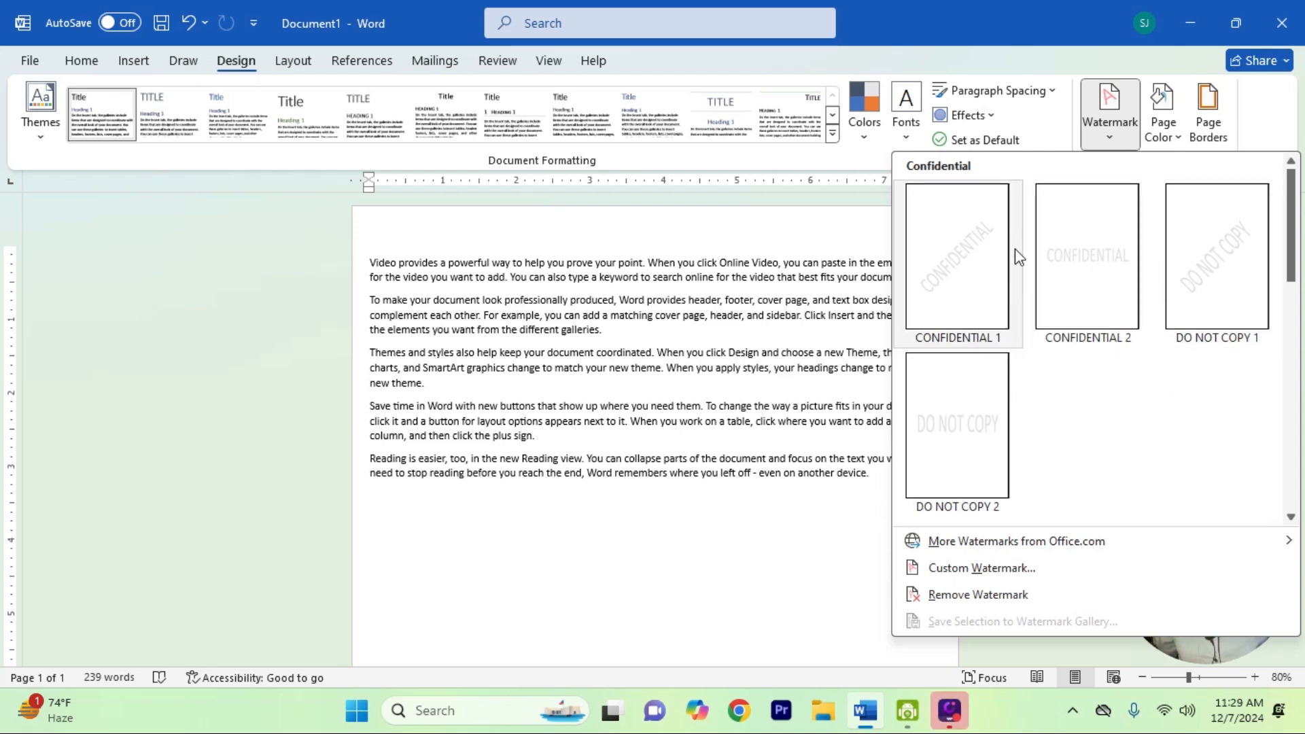
pyautogui.click(970, 277)
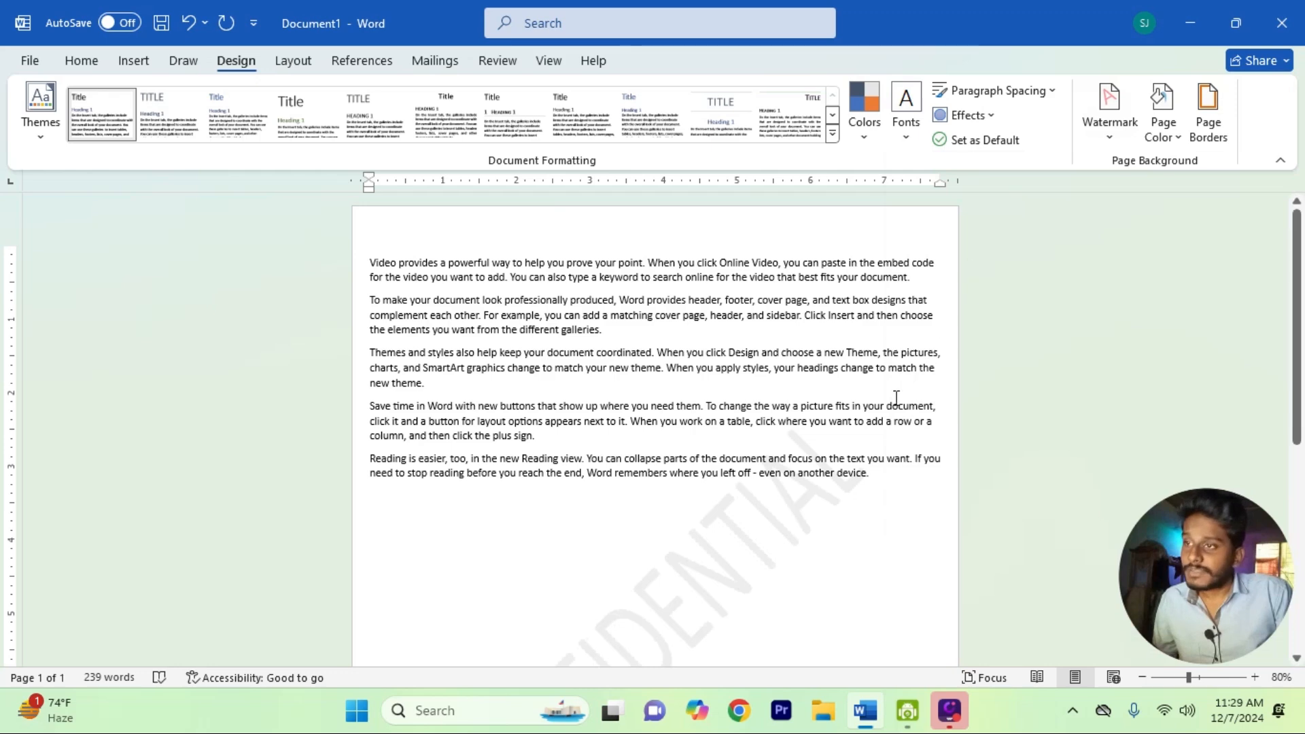
pyautogui.scroll(-5, 801, 494)
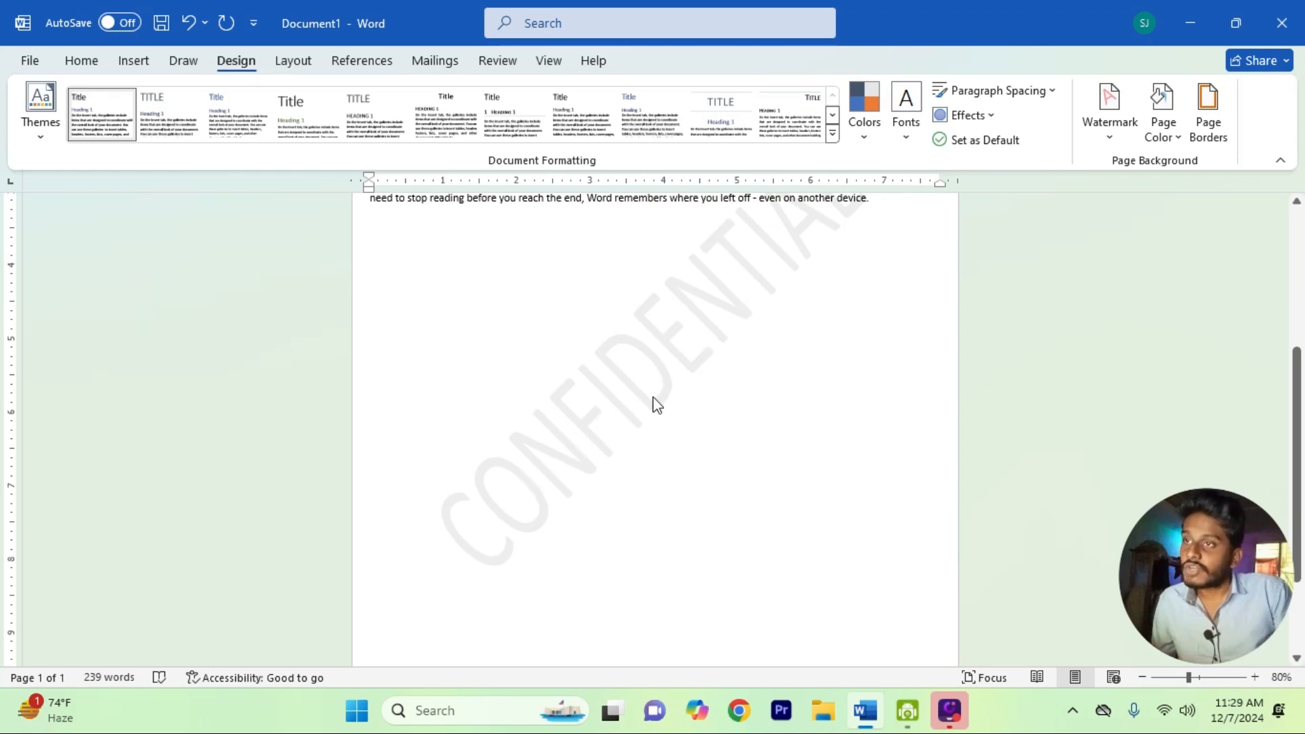
pyautogui.scroll(3, 652, 402)
pyautogui.scroll(-1, 770, 338)
pyautogui.scroll(-3, 770, 338)
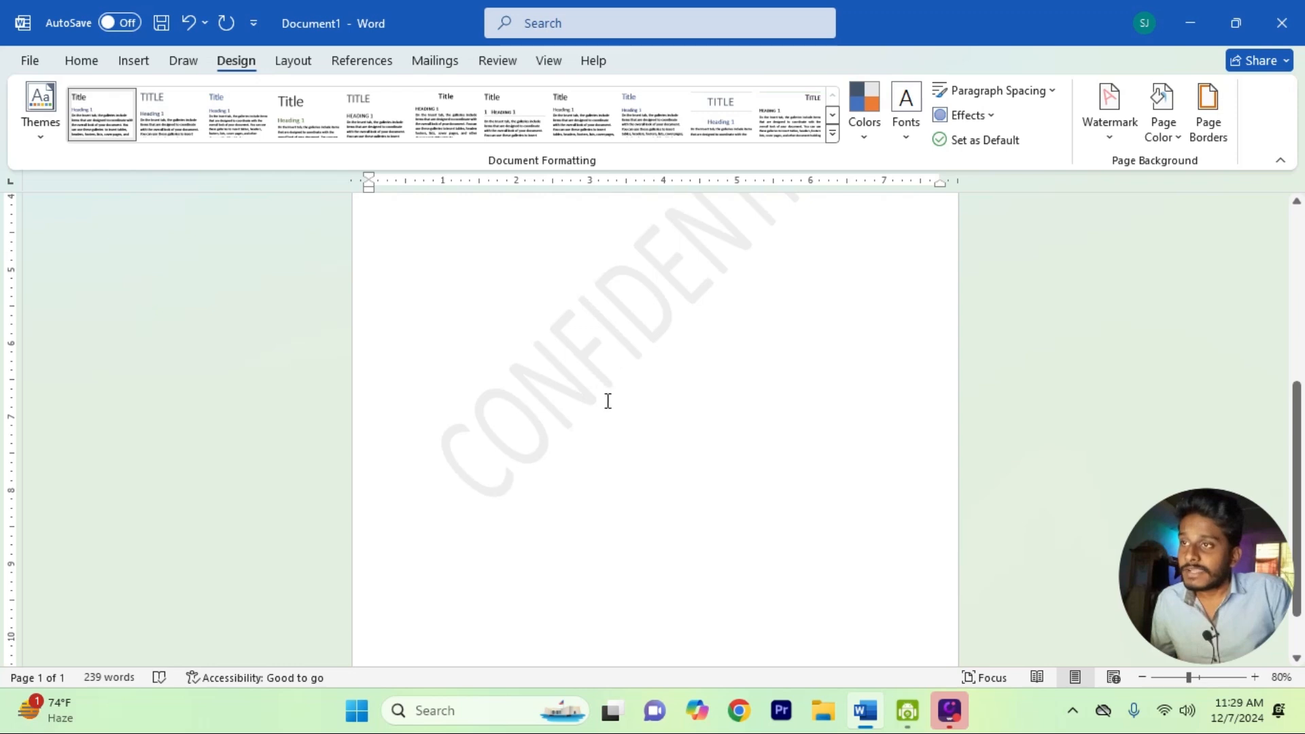
pyautogui.scroll(3, 608, 401)
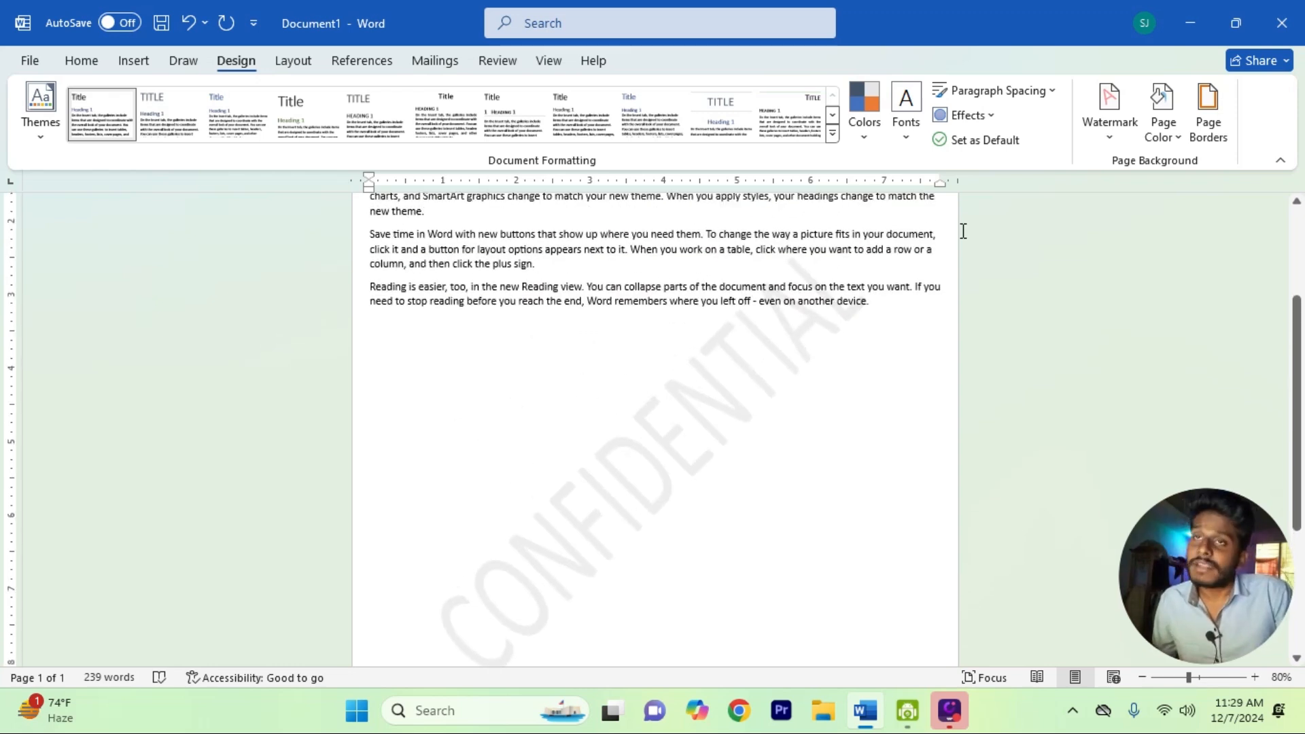
# Step: Replace the preset watermark with a custom diagonal text watermark reading EVSNYC and check it on the page
pyautogui.click(1109, 137)
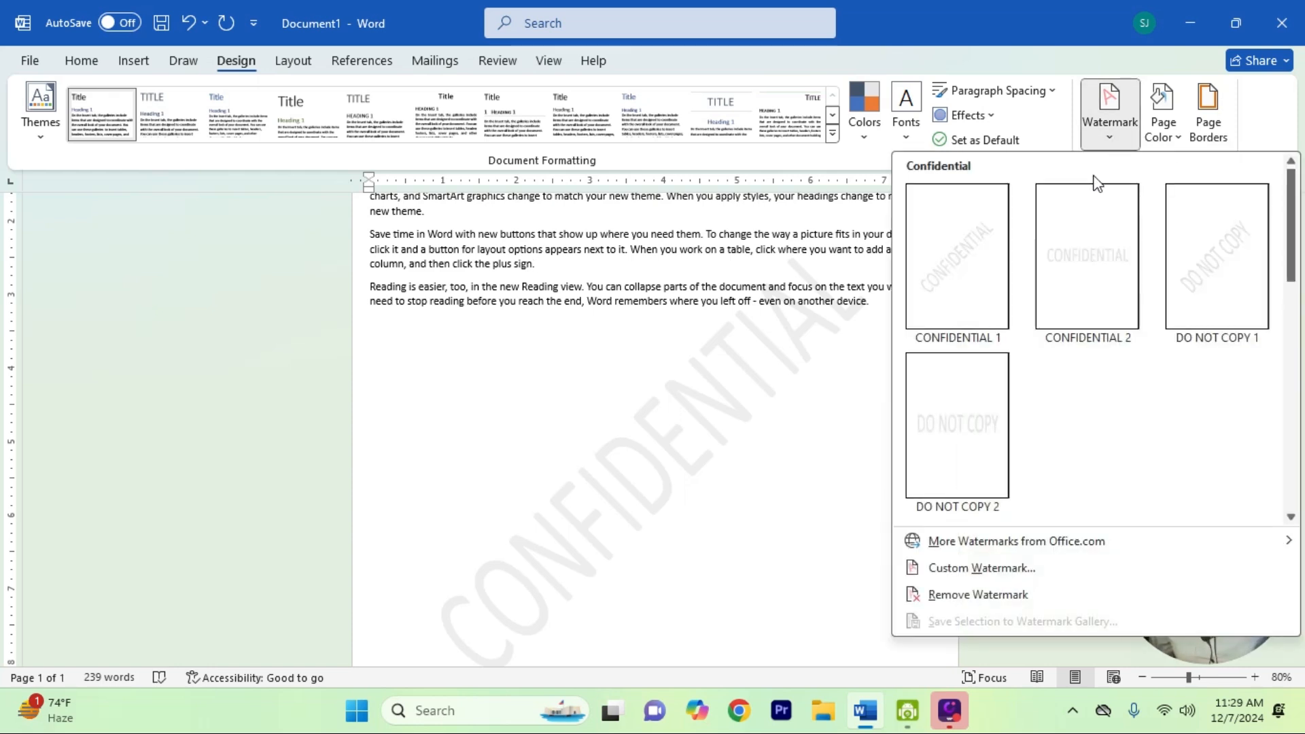
pyautogui.click(1002, 570)
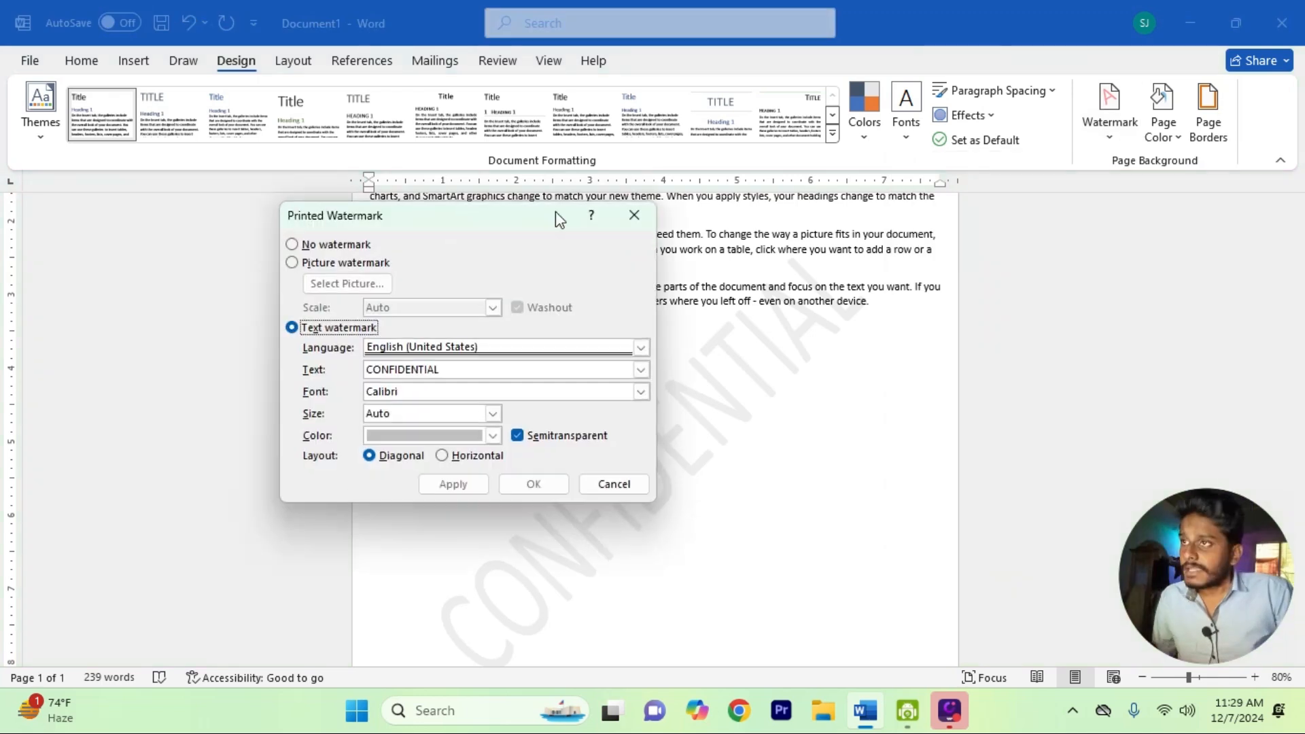
pyautogui.moveTo(579, 238); pyautogui.dragTo(780, 297)
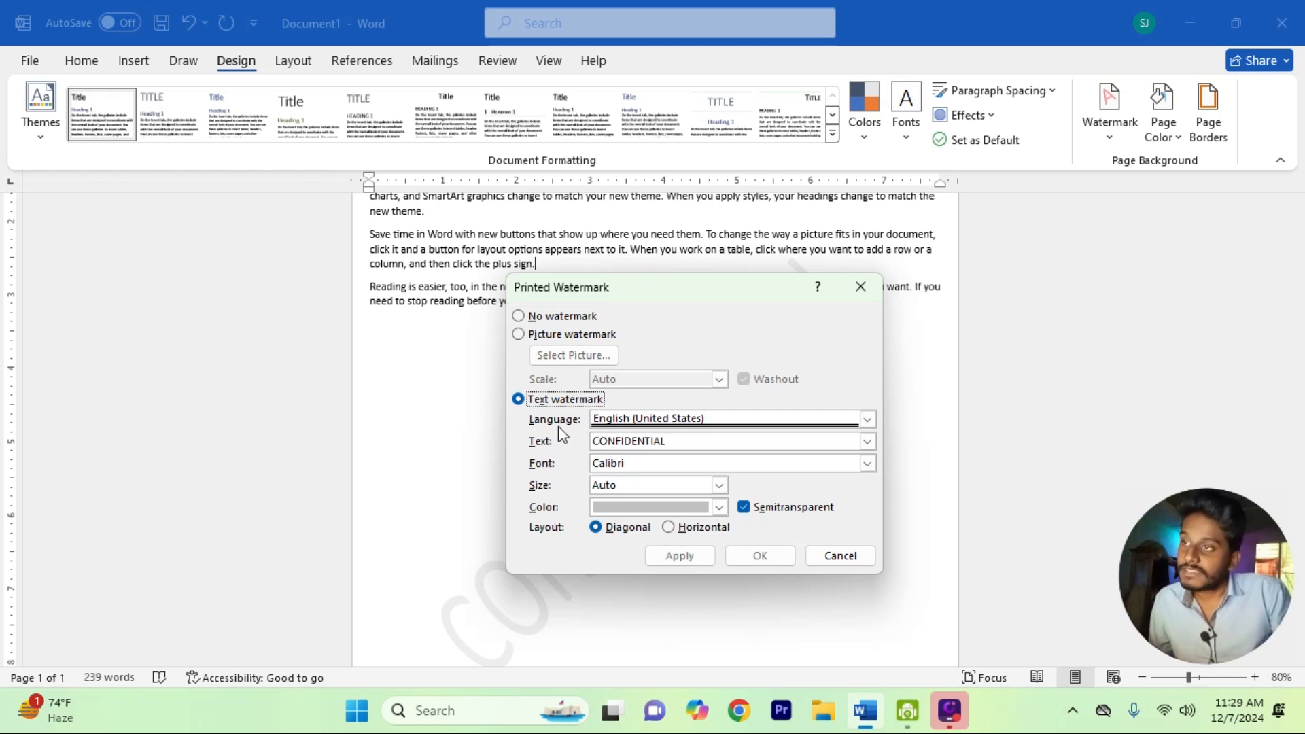
pyautogui.doubleClick(685, 440)
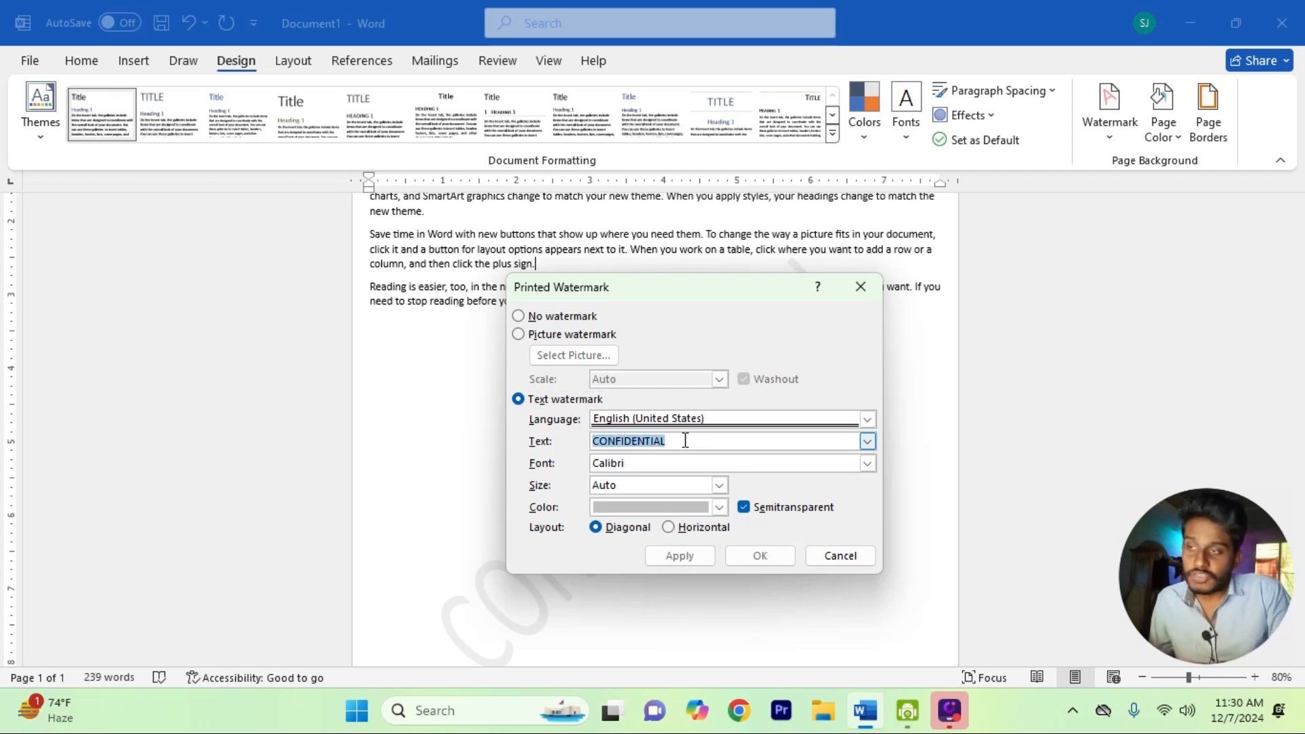
pyautogui.press('BackSpace')
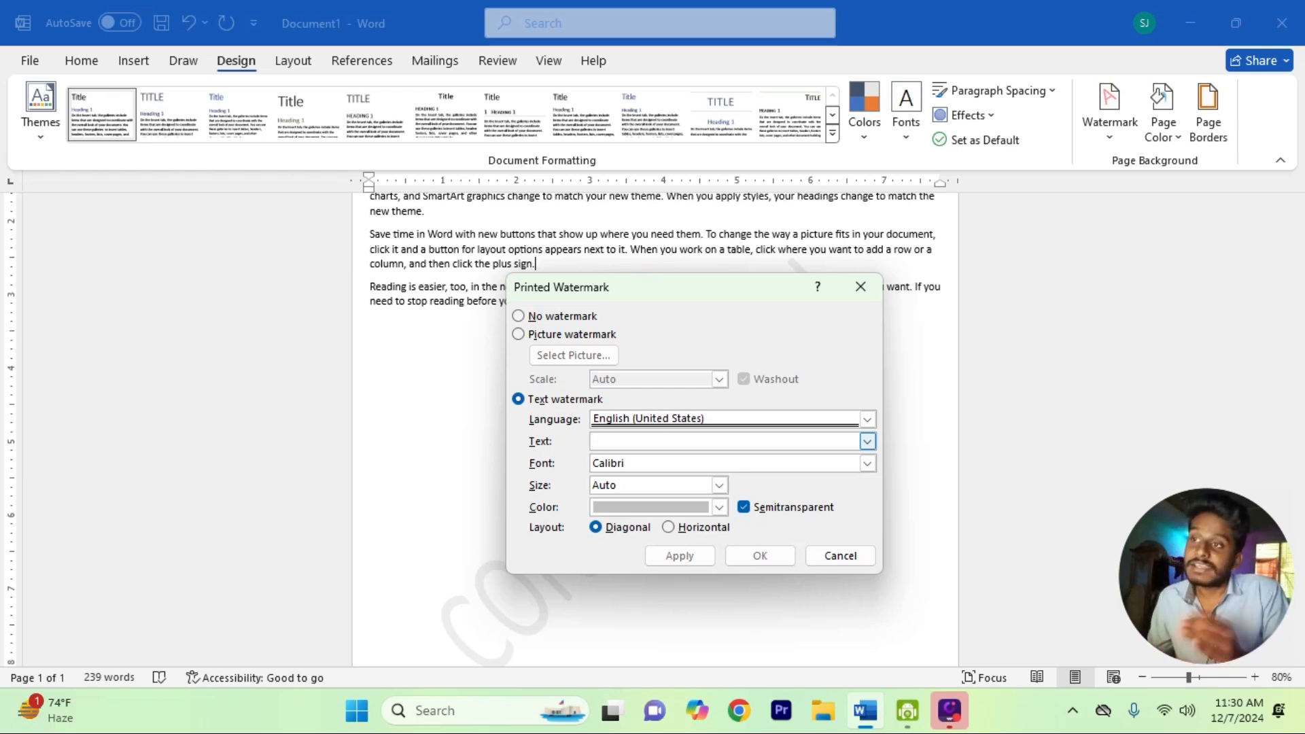
pyautogui.write('EVSNYC')
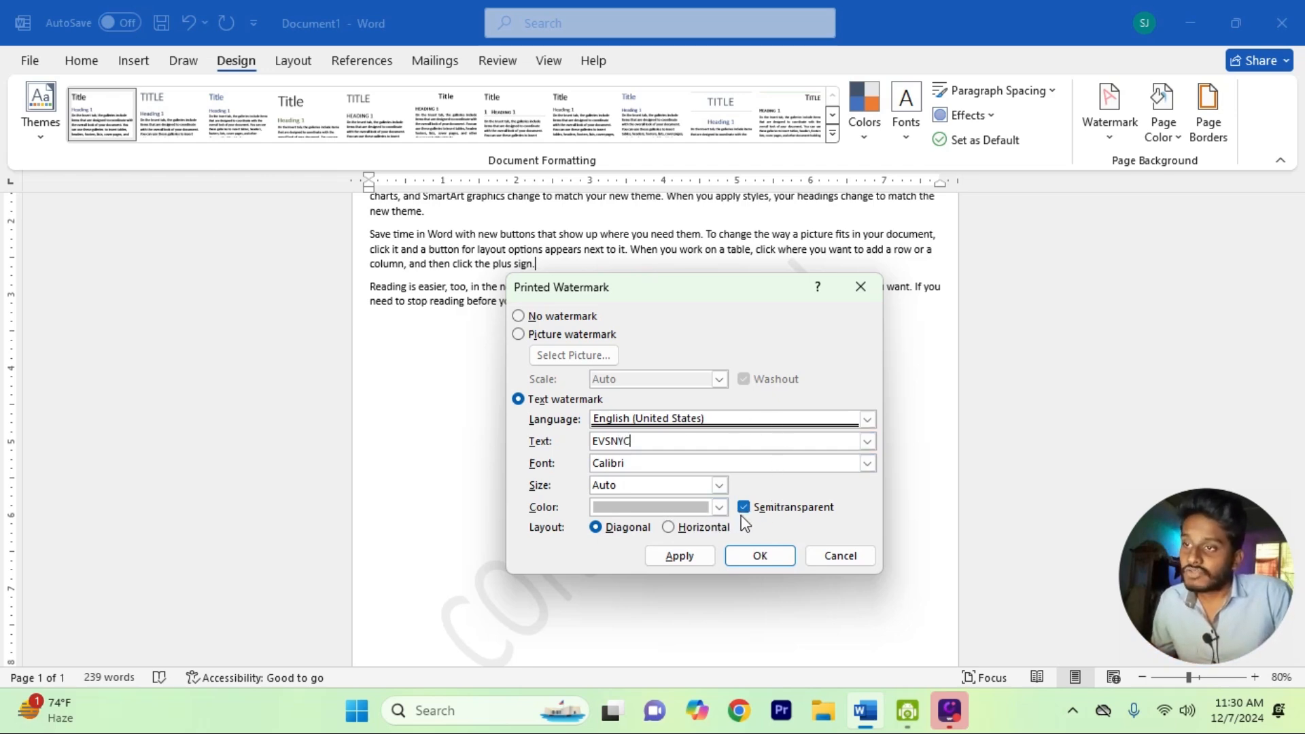
pyautogui.click(685, 559)
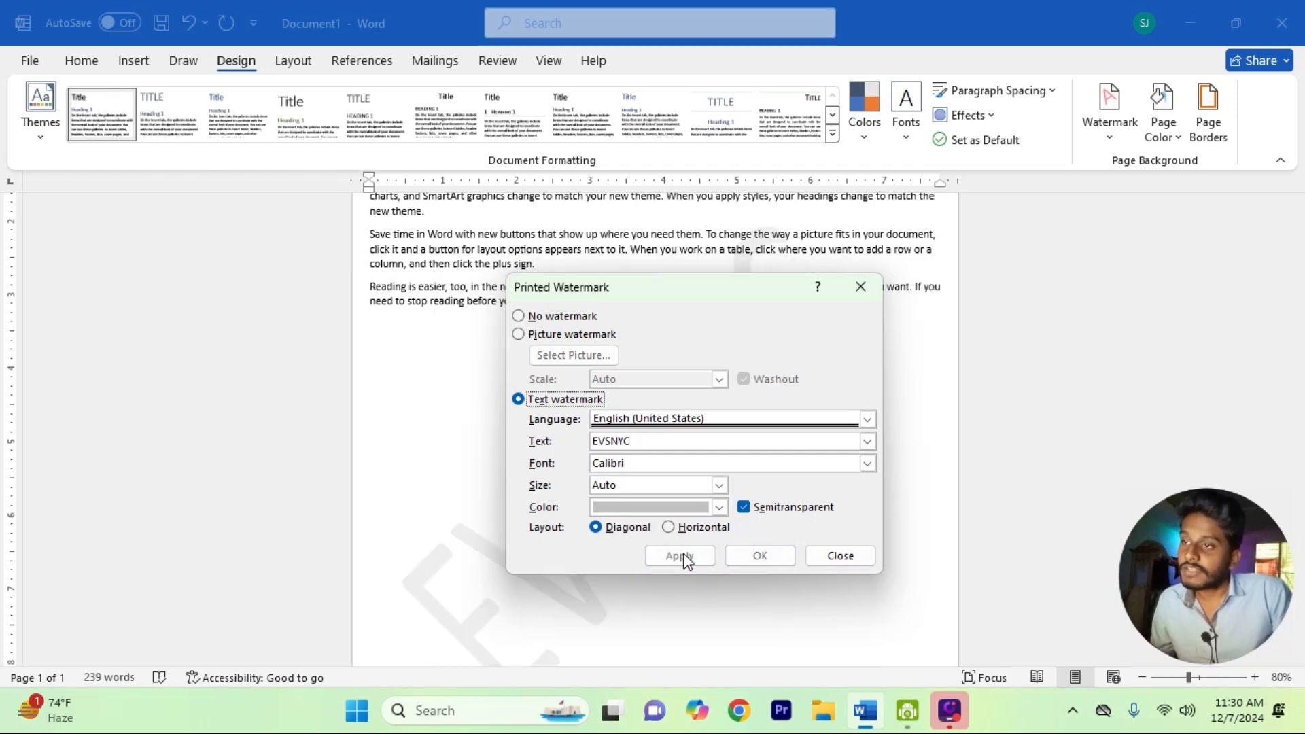
pyautogui.click(830, 555)
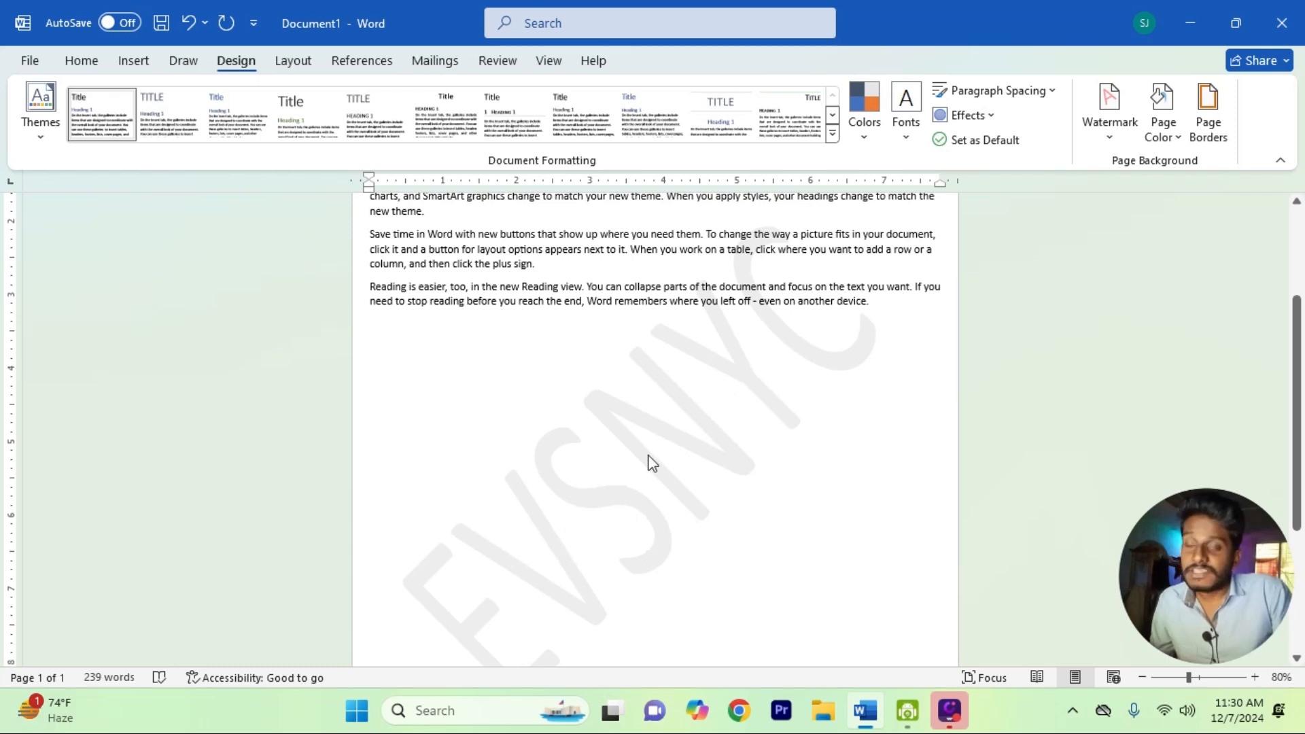
pyautogui.scroll(-2, 760, 352)
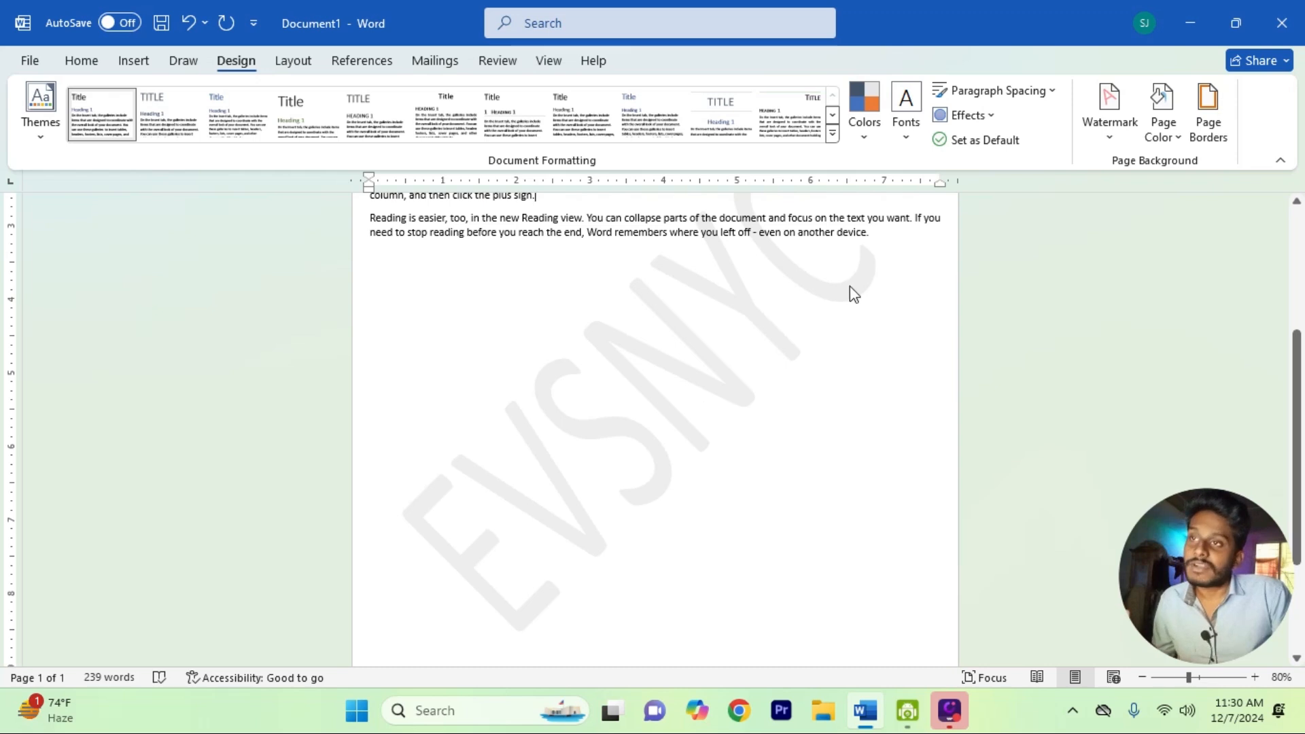
# Step: Remove the watermark from the document
pyautogui.click(1109, 136)
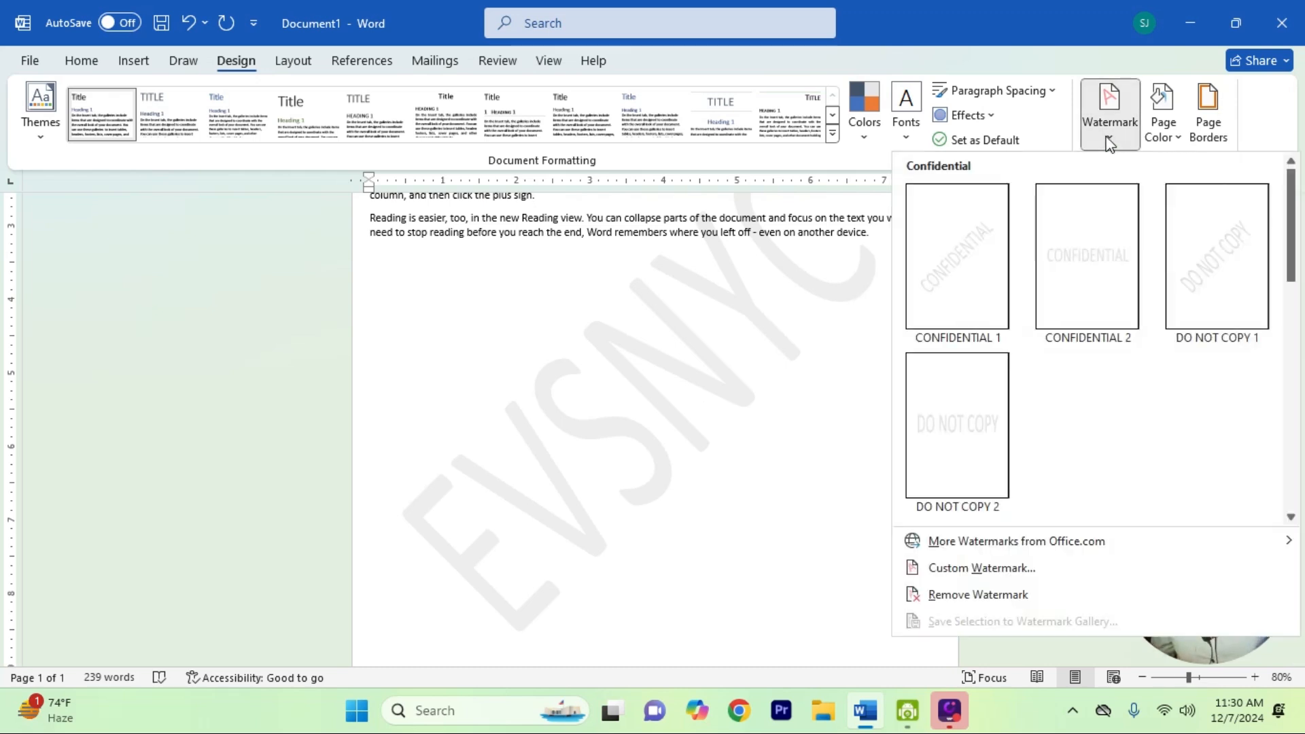
pyautogui.click(979, 596)
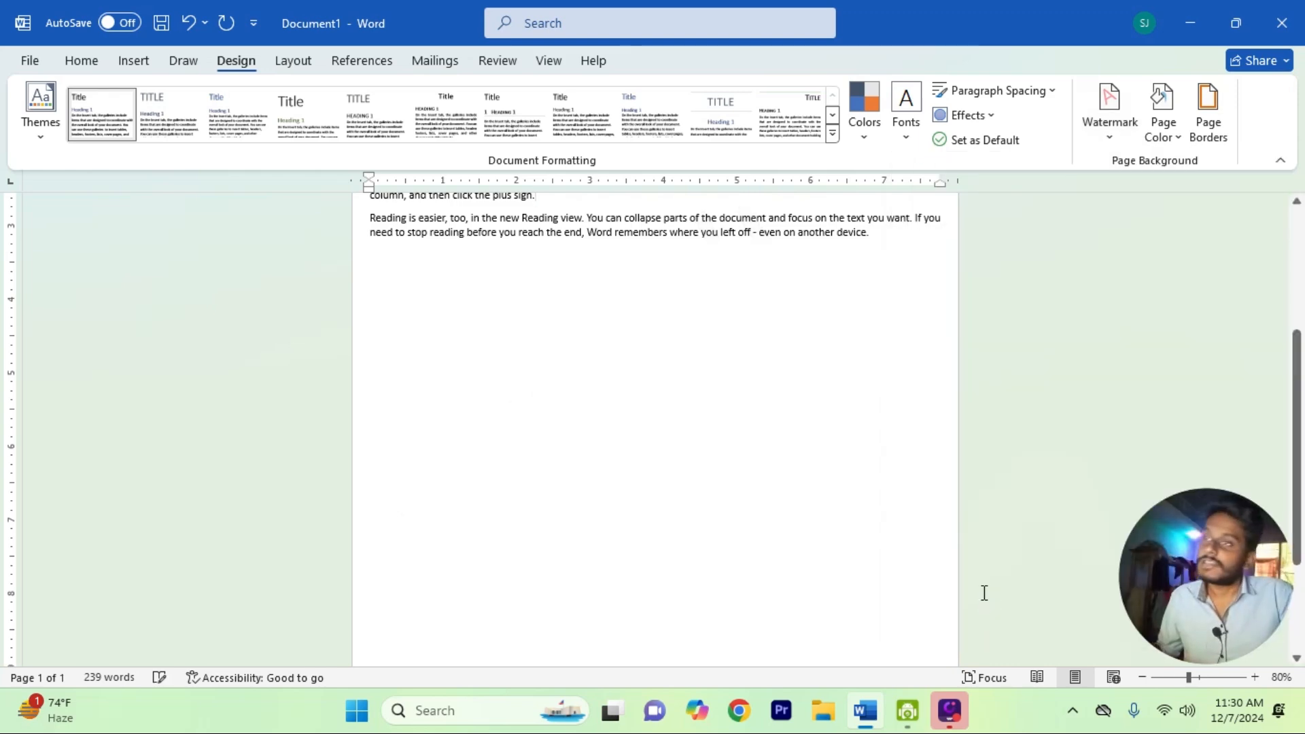
pyautogui.scroll(3, 690, 405)
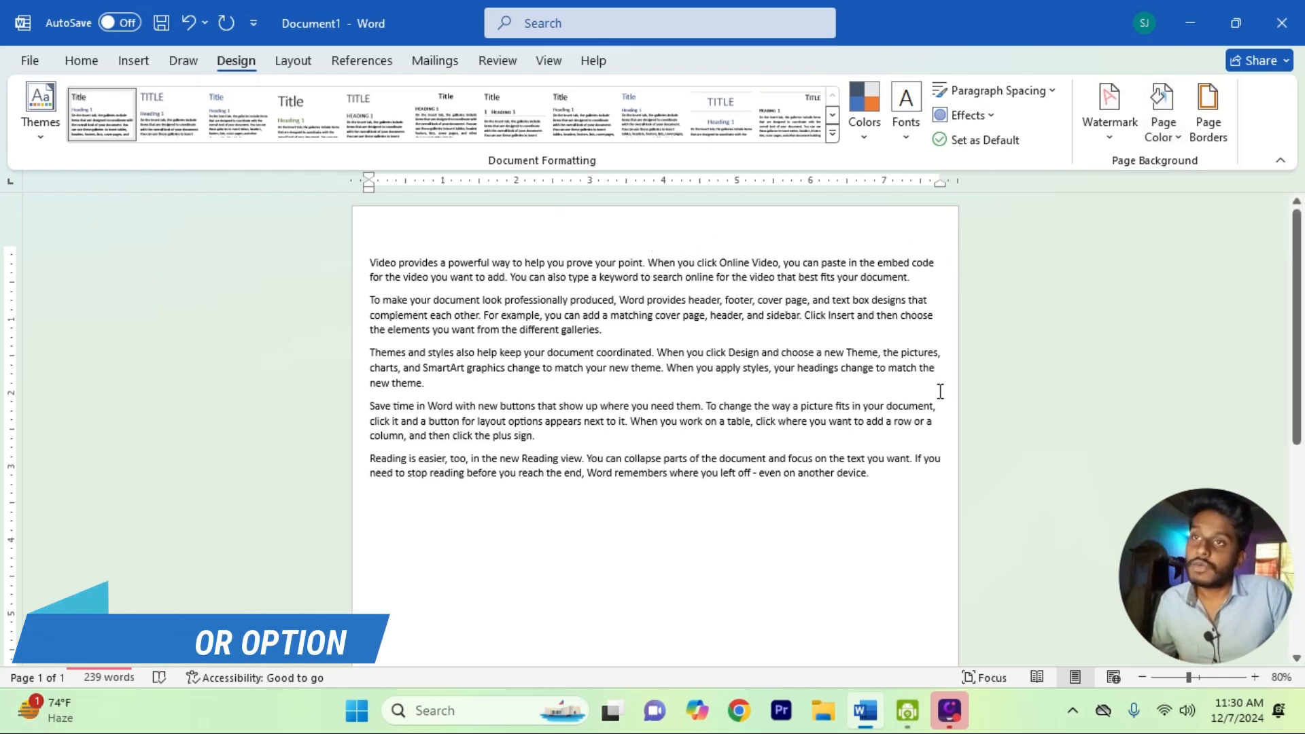
# Step: Set the page color to a light gold theme color and look over the page
pyautogui.click(1178, 139)
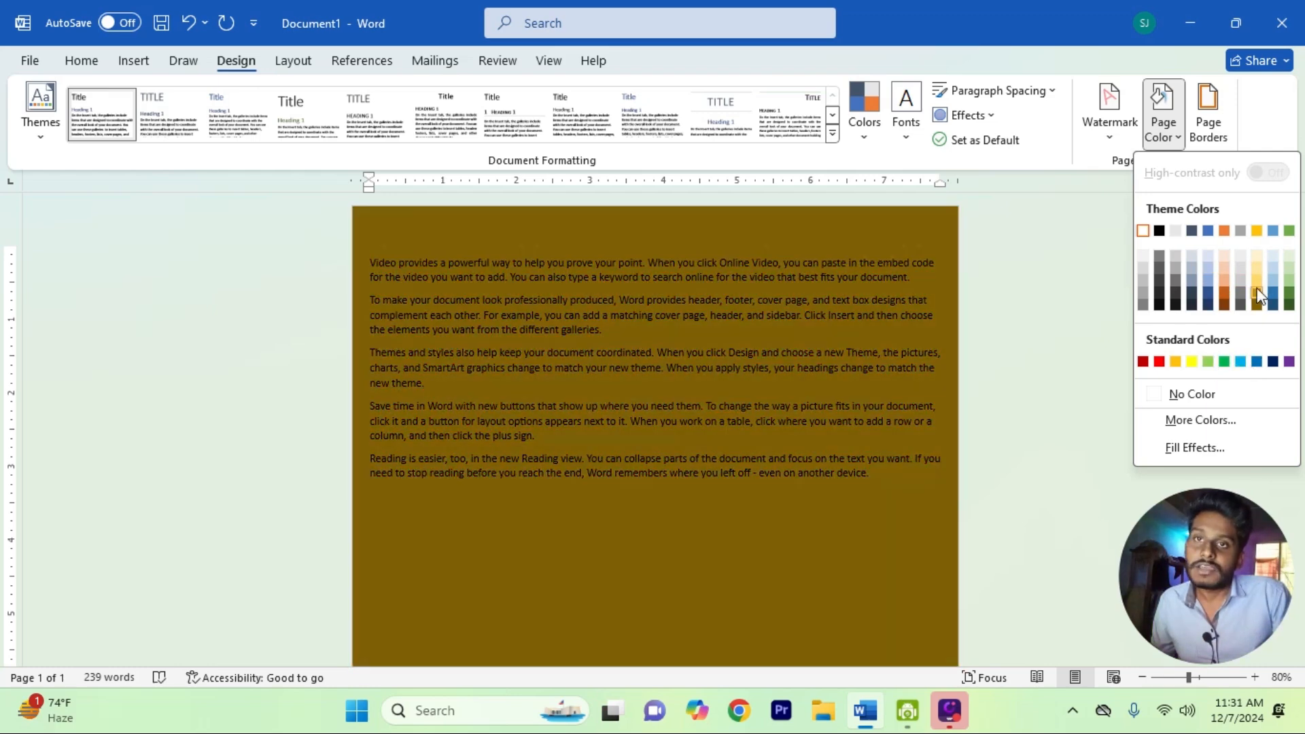
pyautogui.click(1260, 266)
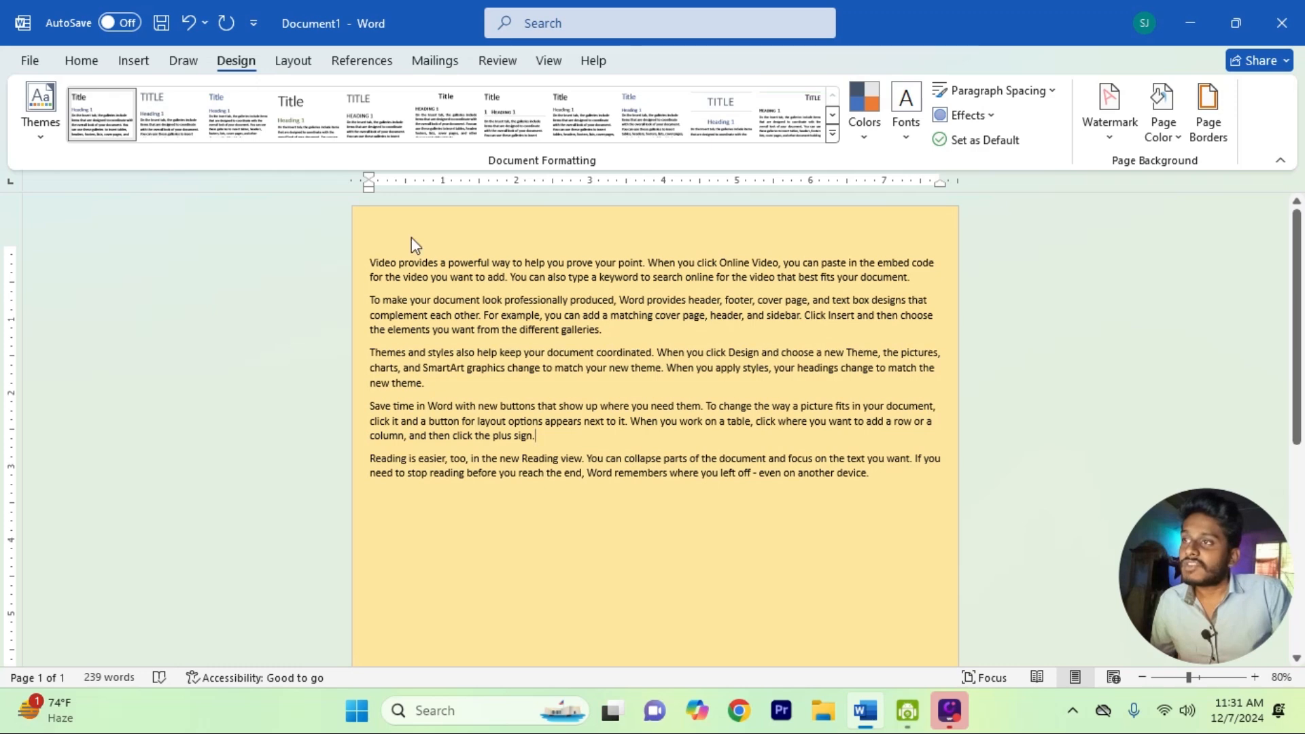
pyautogui.scroll(-3, 748, 408)
pyautogui.scroll(3, 749, 443)
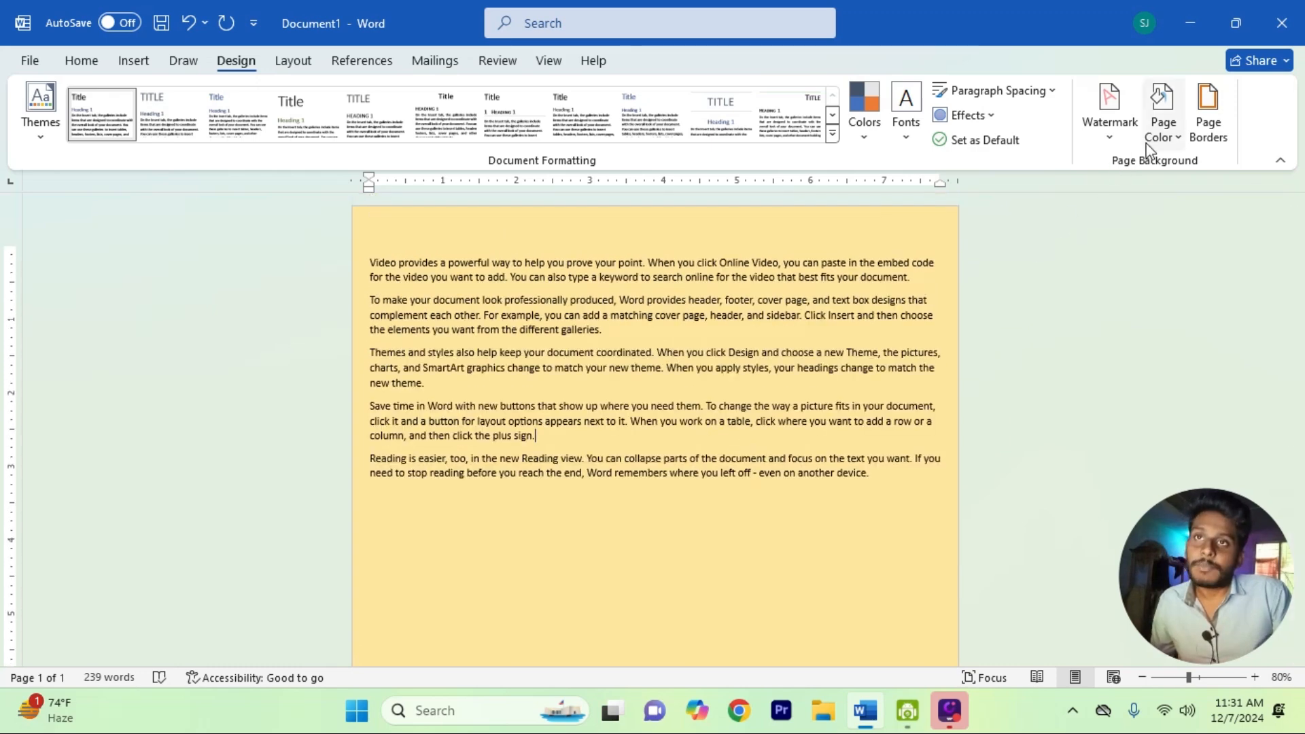
# Step: Fill the page background with a horizontal two-color gradient of red and black, using the variant with black at the top
pyautogui.click(1177, 139)
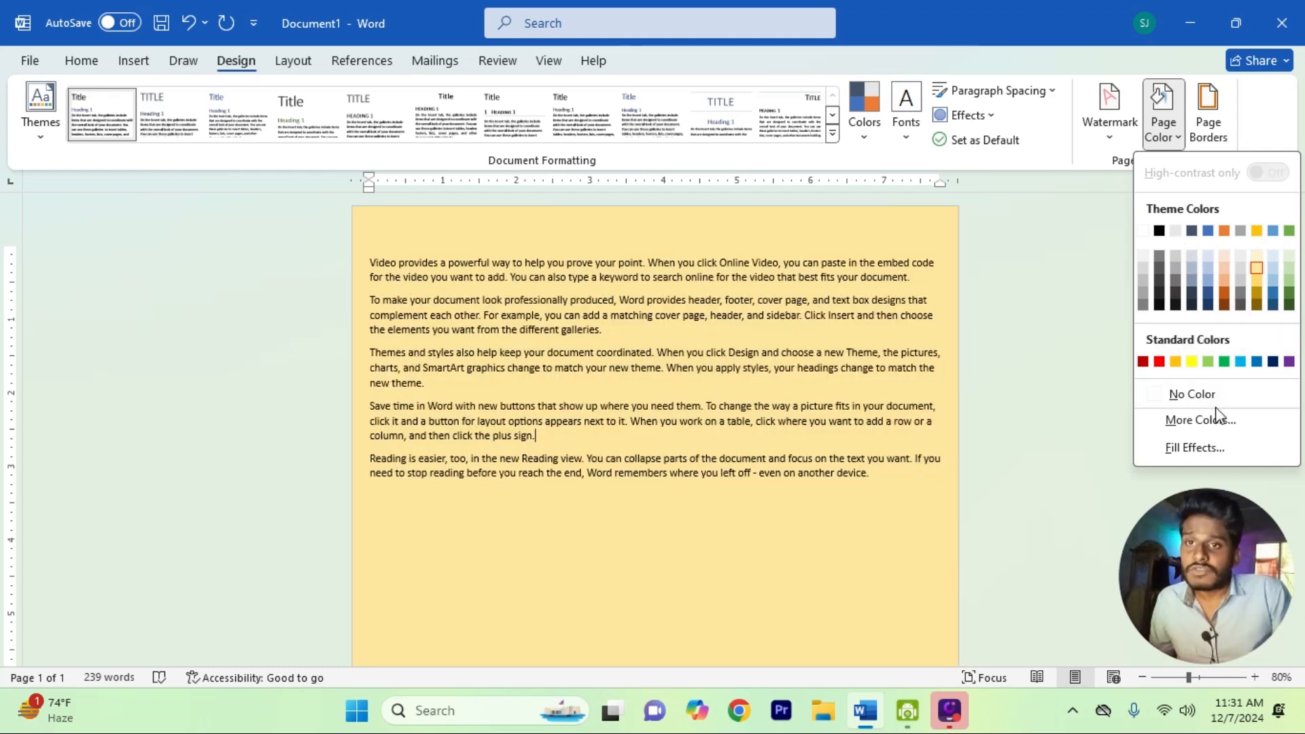
pyautogui.click(1208, 445)
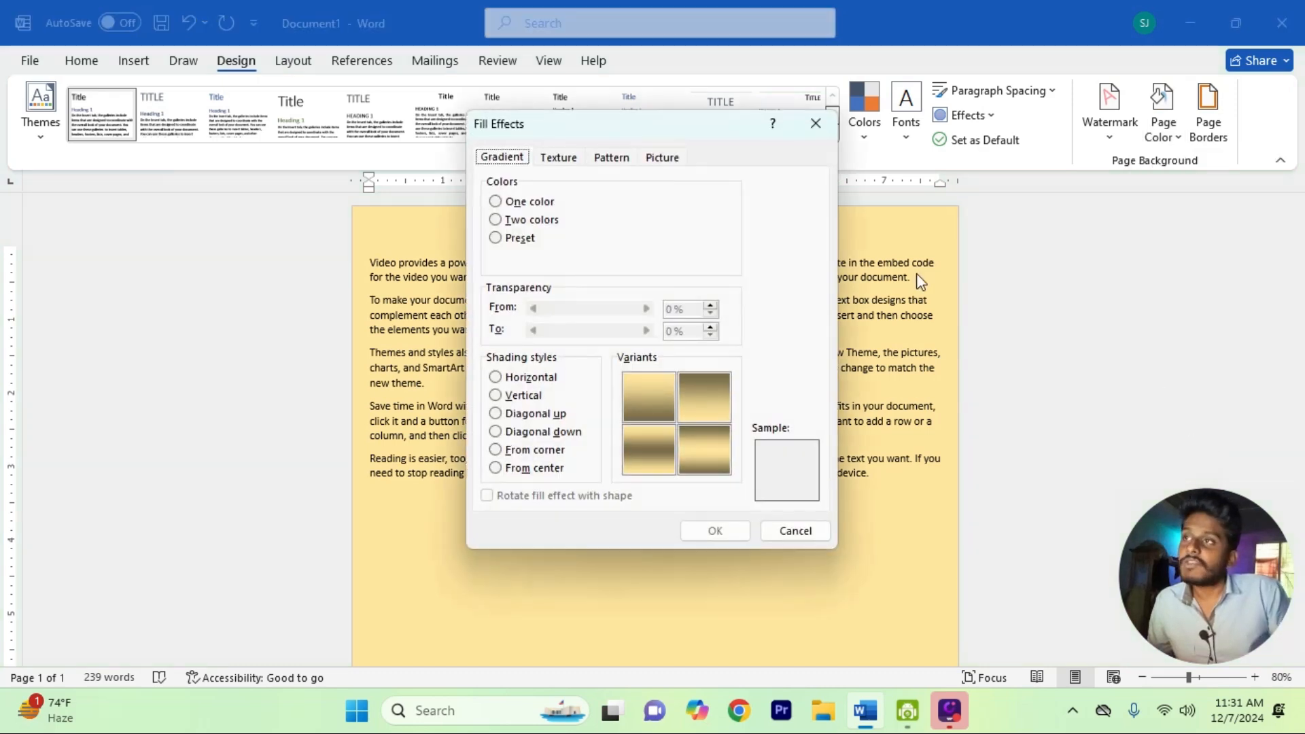
pyautogui.moveTo(676, 139); pyautogui.dragTo(728, 243)
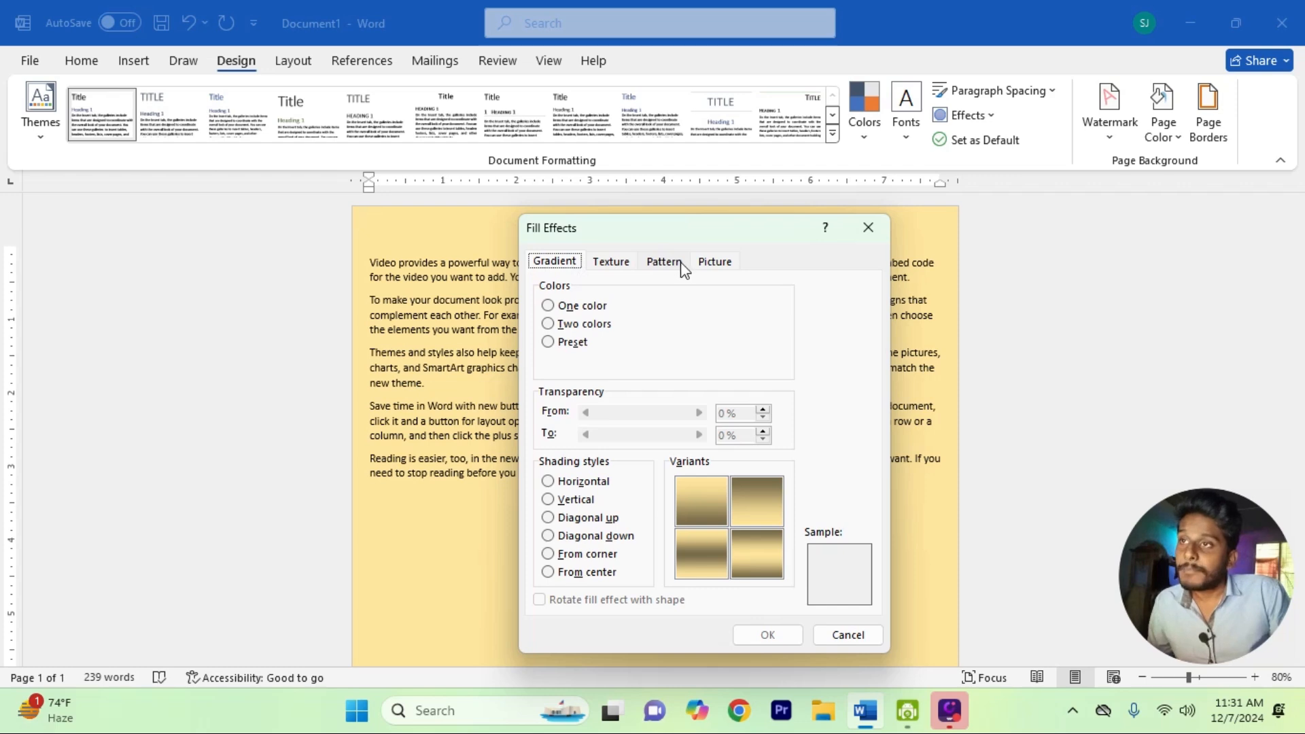
pyautogui.moveTo(646, 227); pyautogui.dragTo(890, 204)
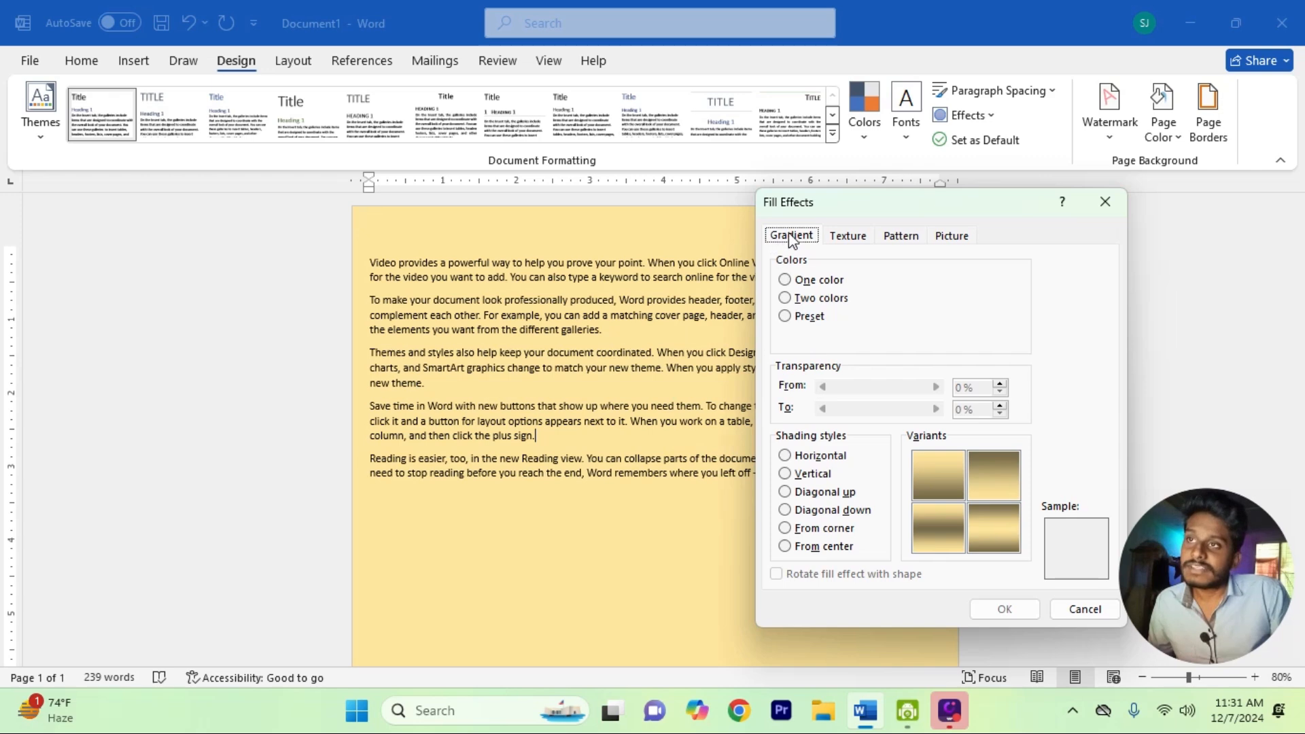
pyautogui.click(786, 300)
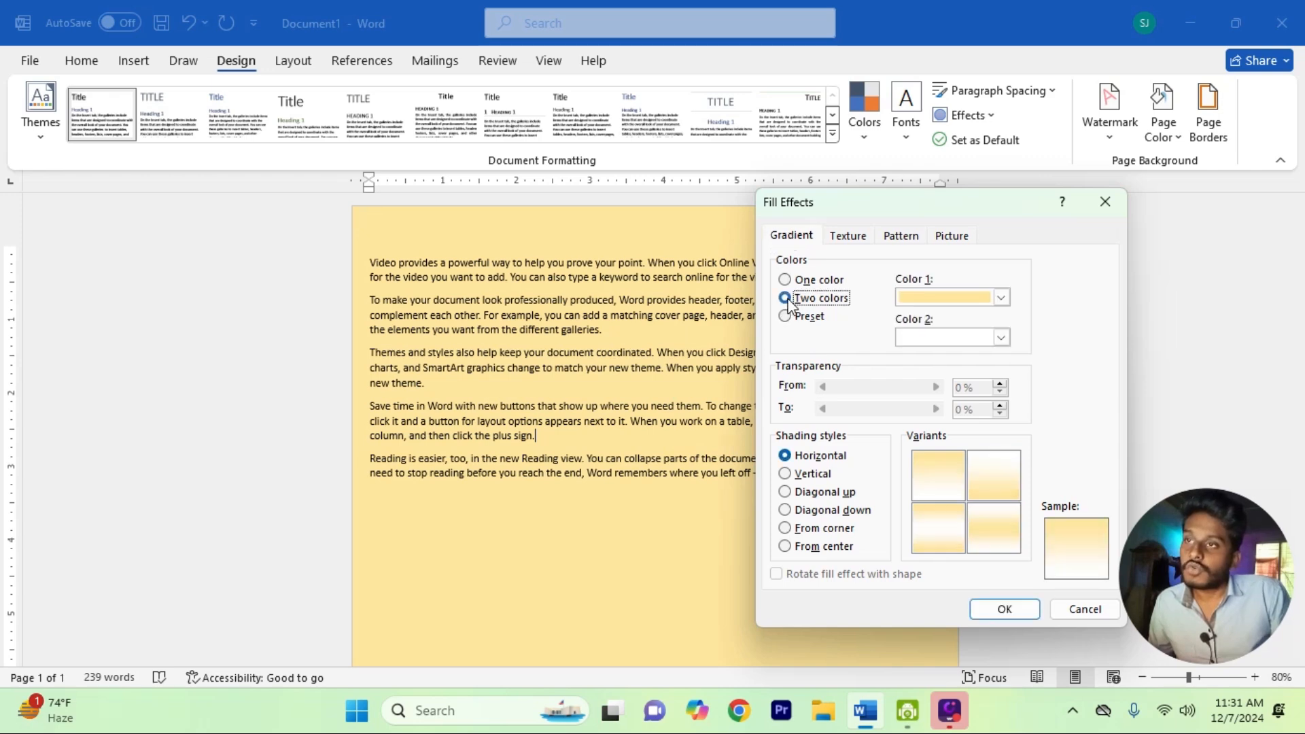
pyautogui.click(1001, 298)
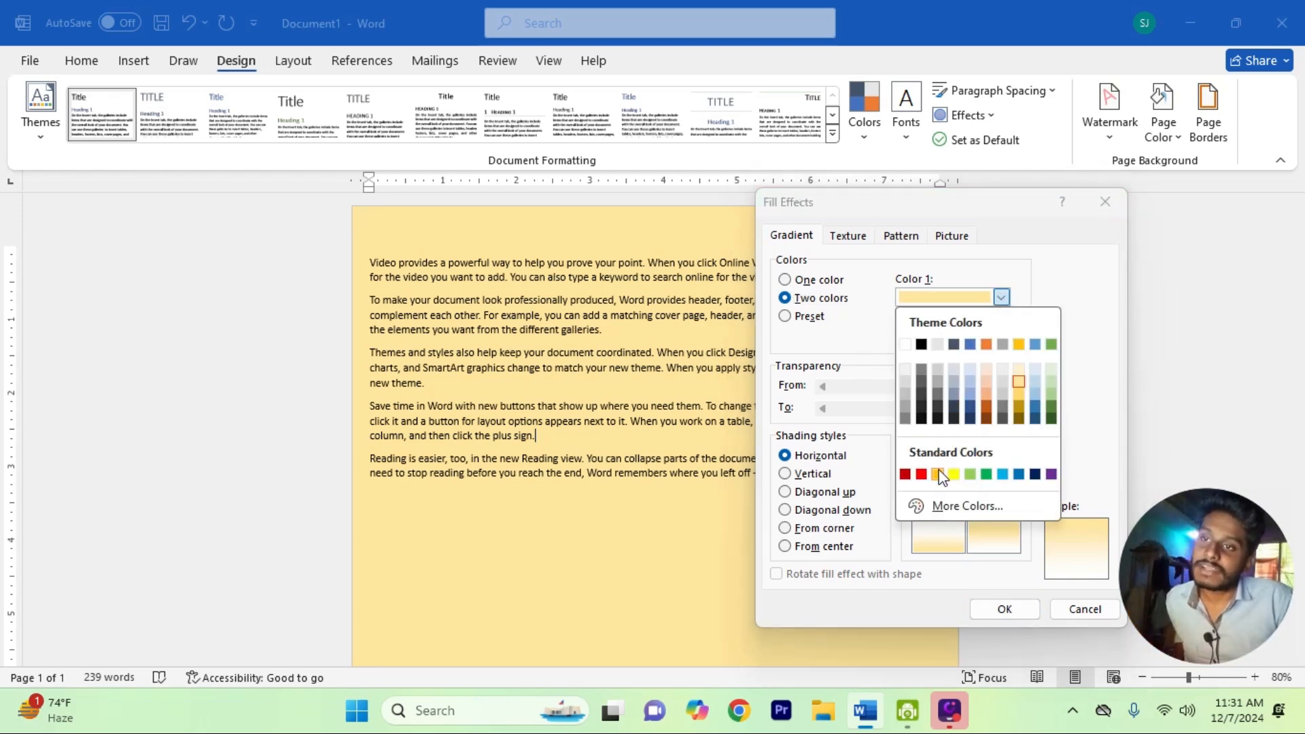
pyautogui.click(921, 475)
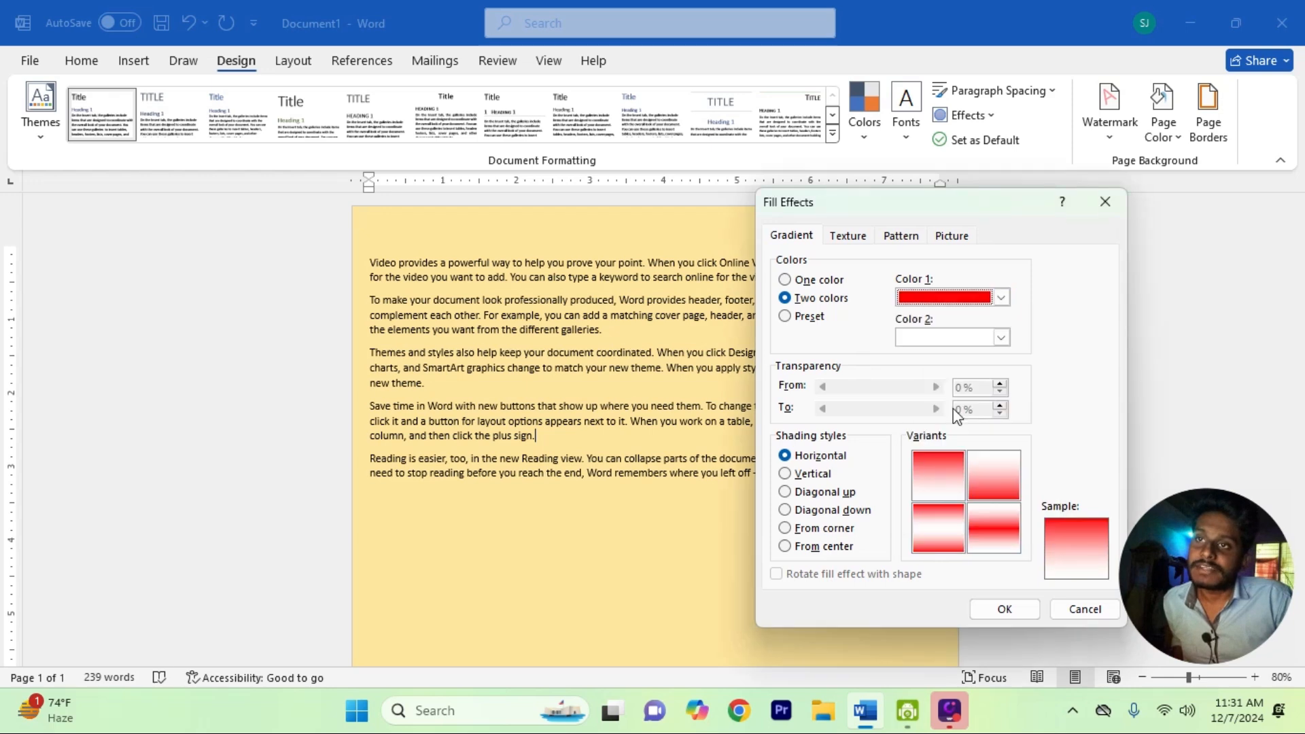
pyautogui.click(1002, 337)
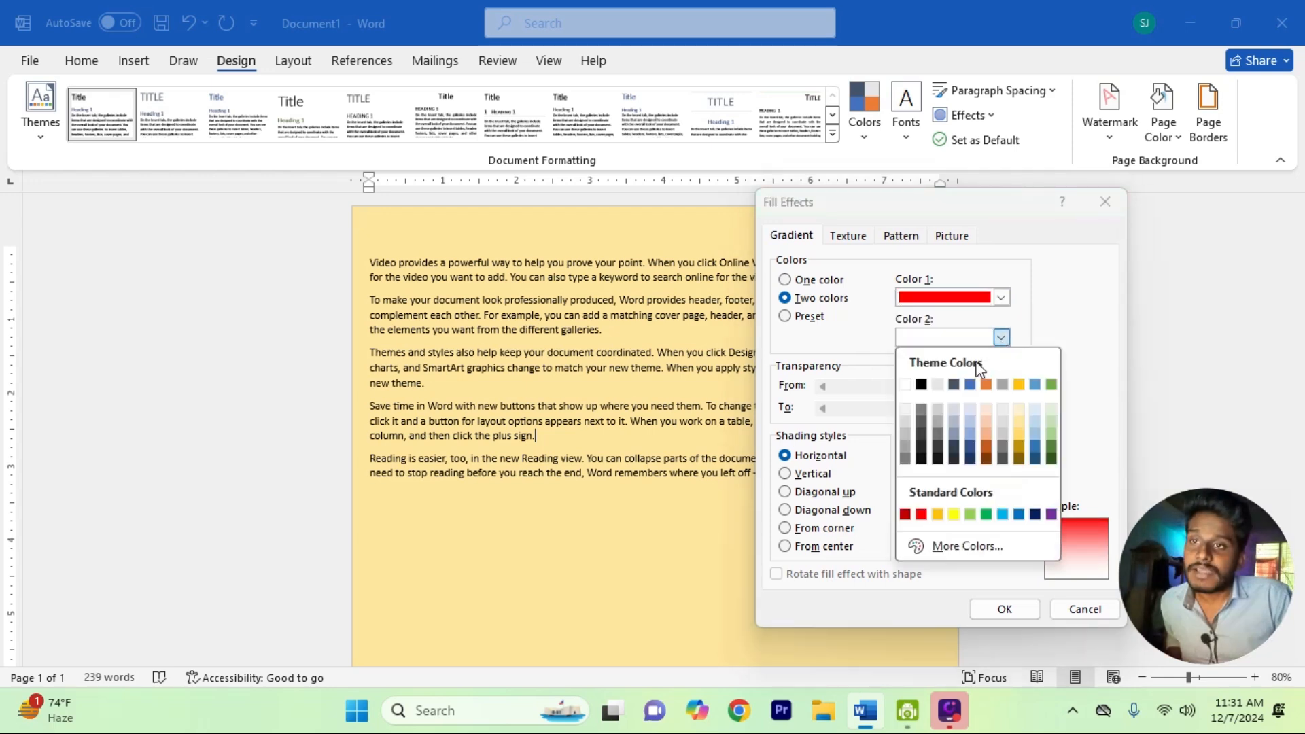
pyautogui.click(921, 460)
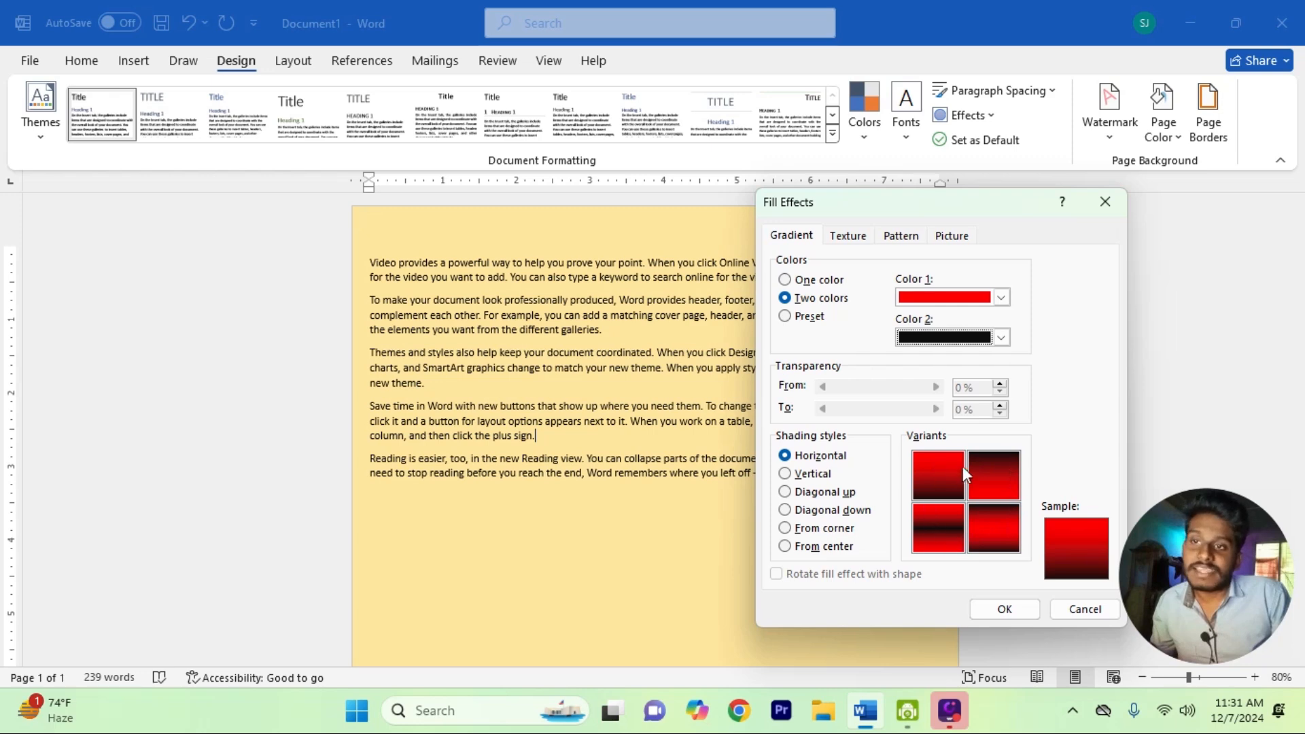
pyautogui.click(987, 465)
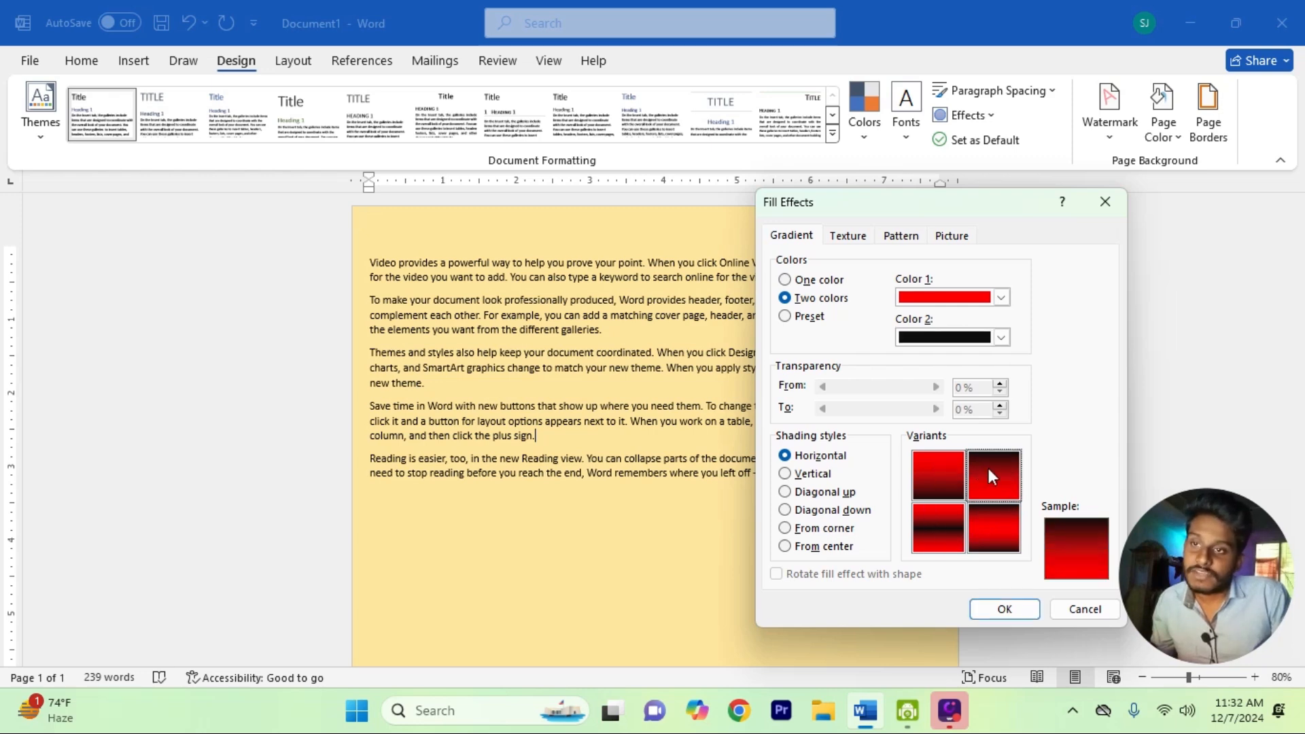
pyautogui.click(1012, 609)
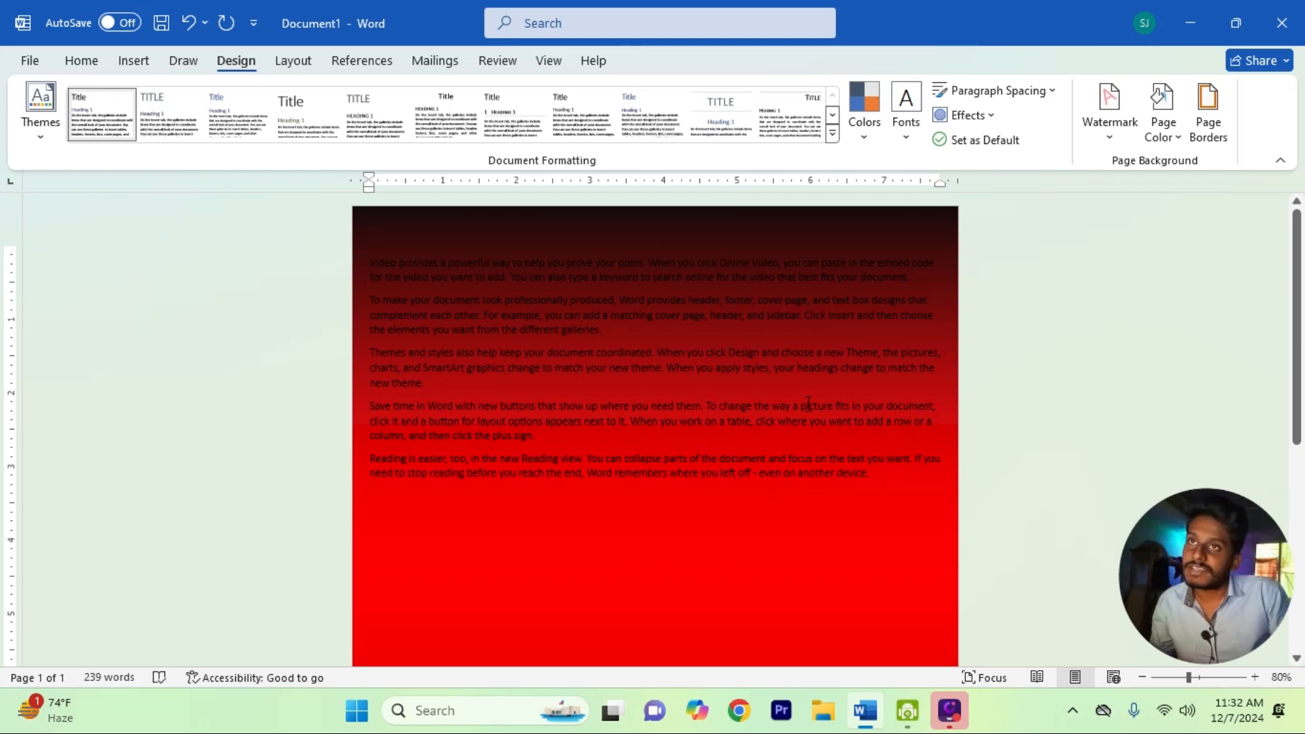
# Step: Change the page background fill to the Water droplets texture
pyautogui.click(1112, 133)
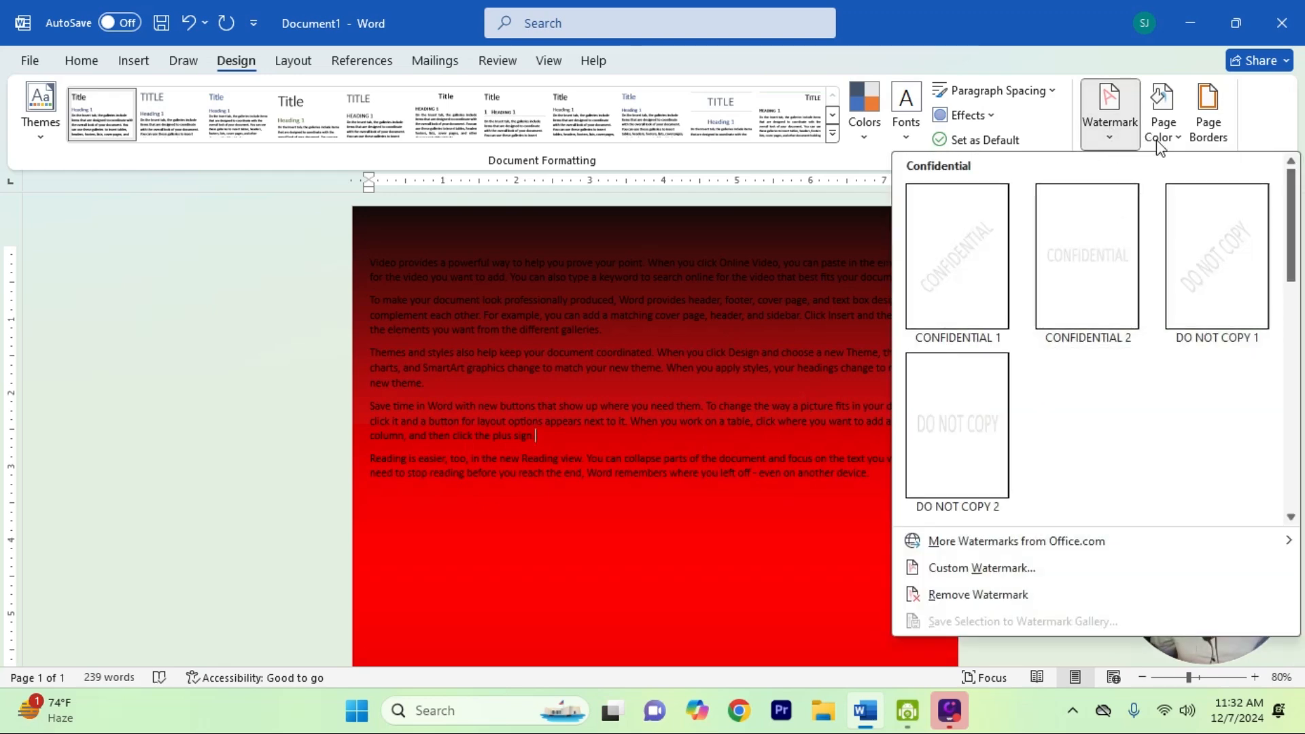
pyautogui.press('Escape')
pyautogui.click(1177, 140)
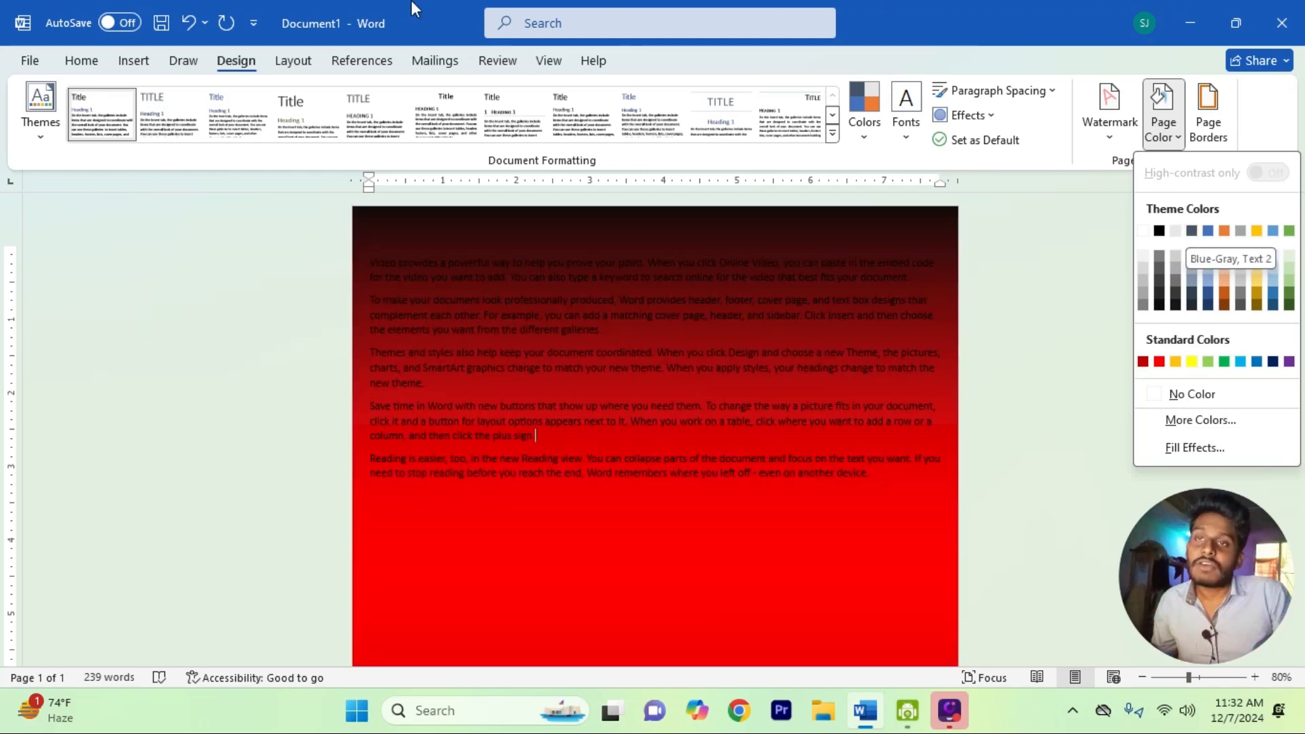
pyautogui.click(1177, 450)
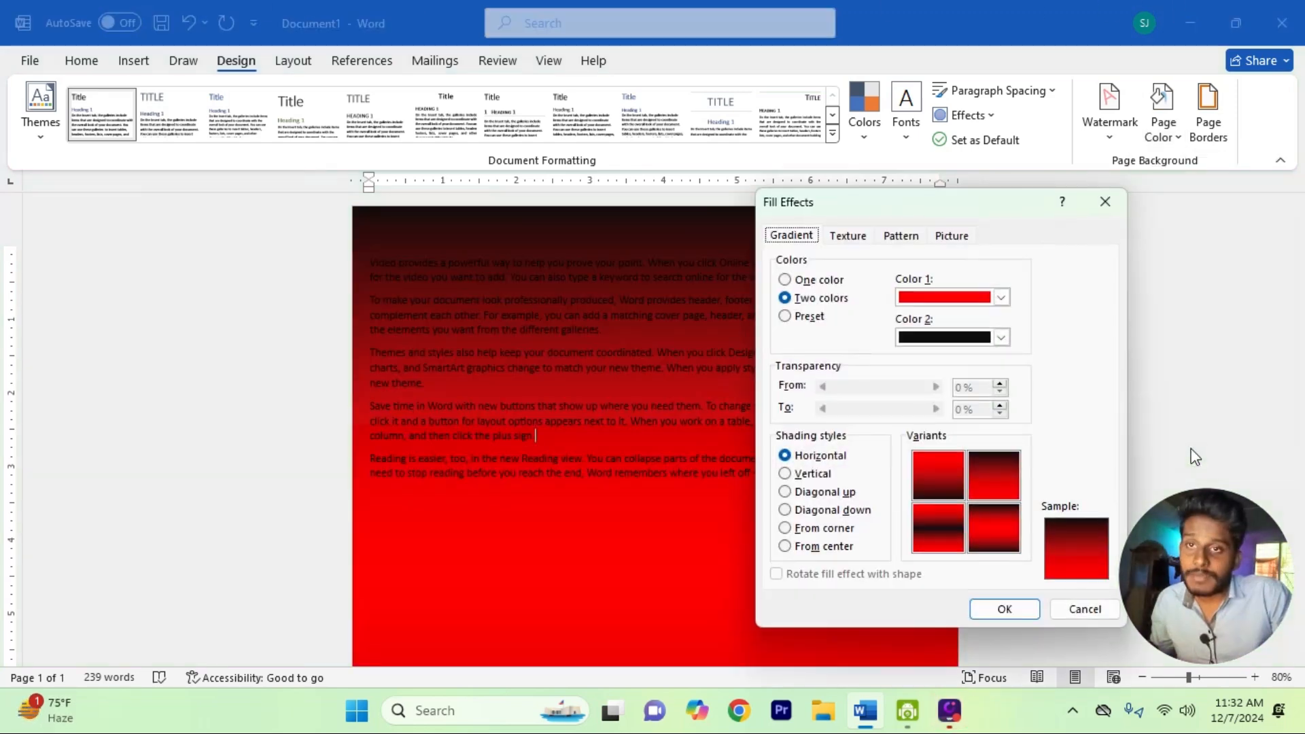
pyautogui.click(848, 238)
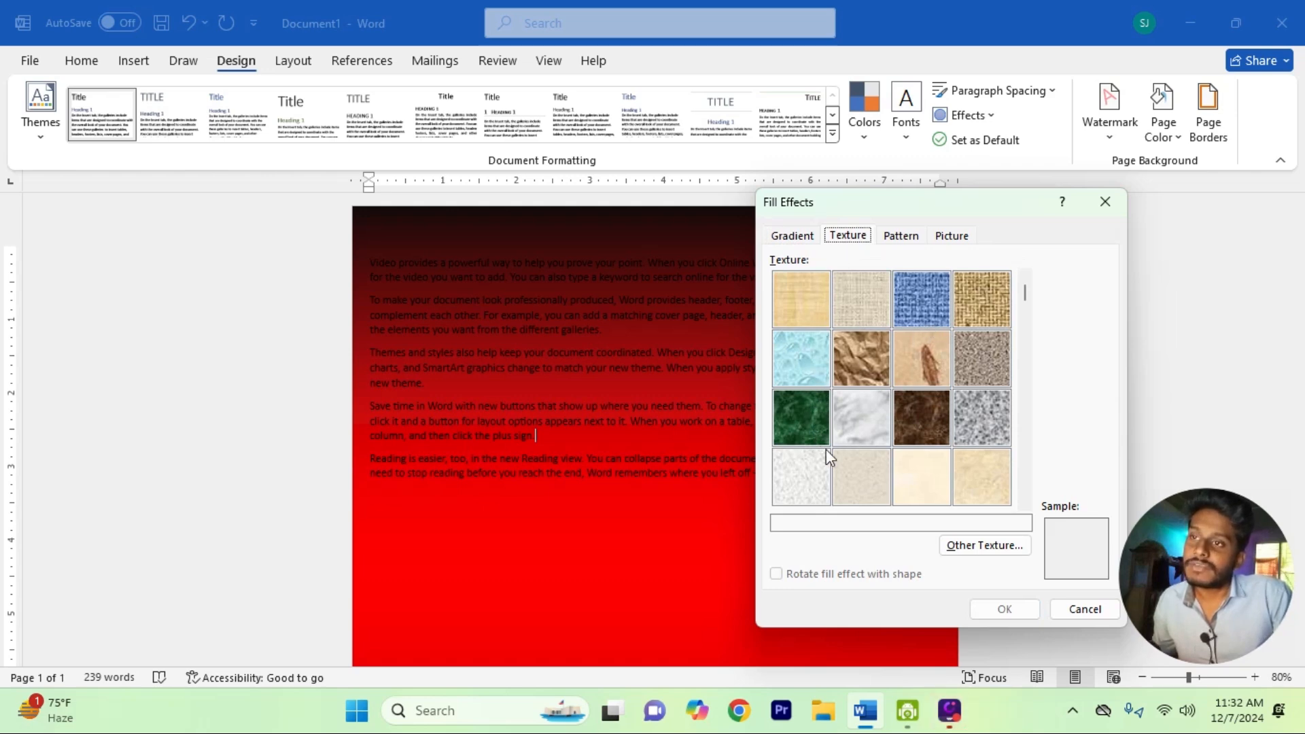
pyautogui.click(802, 367)
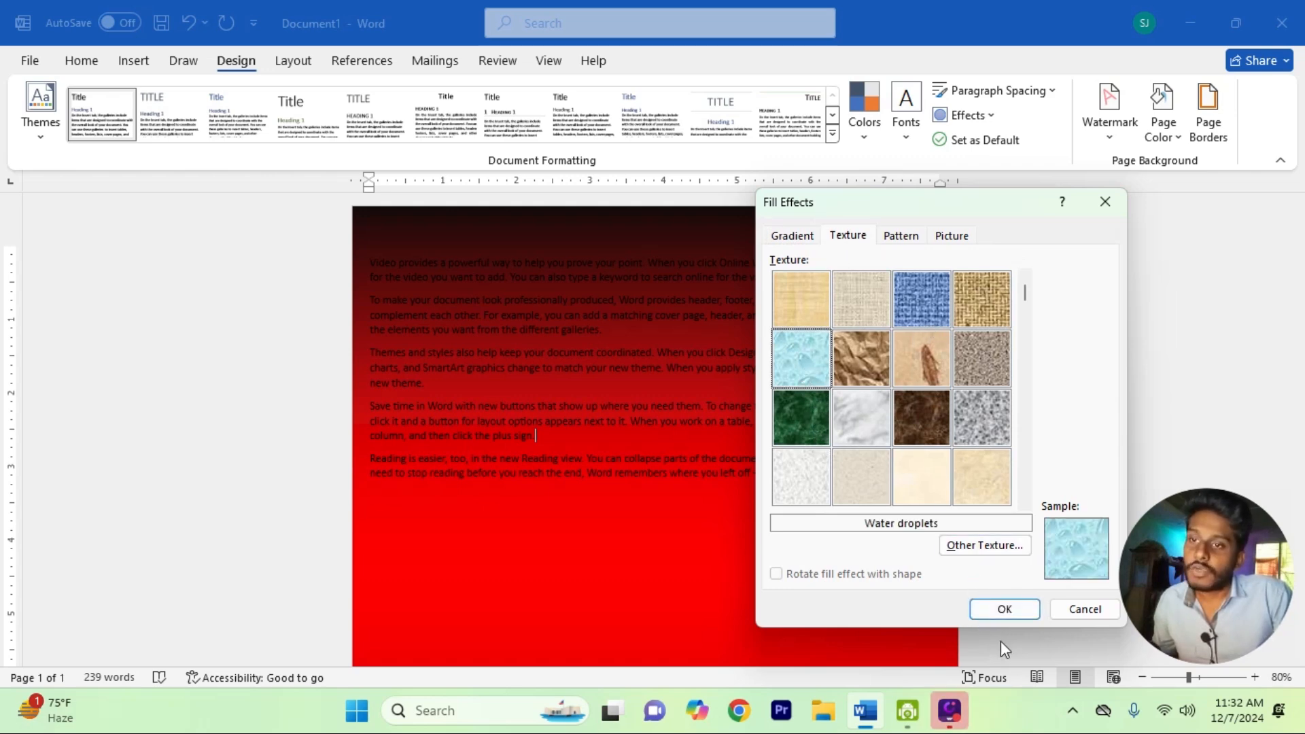
pyautogui.click(998, 606)
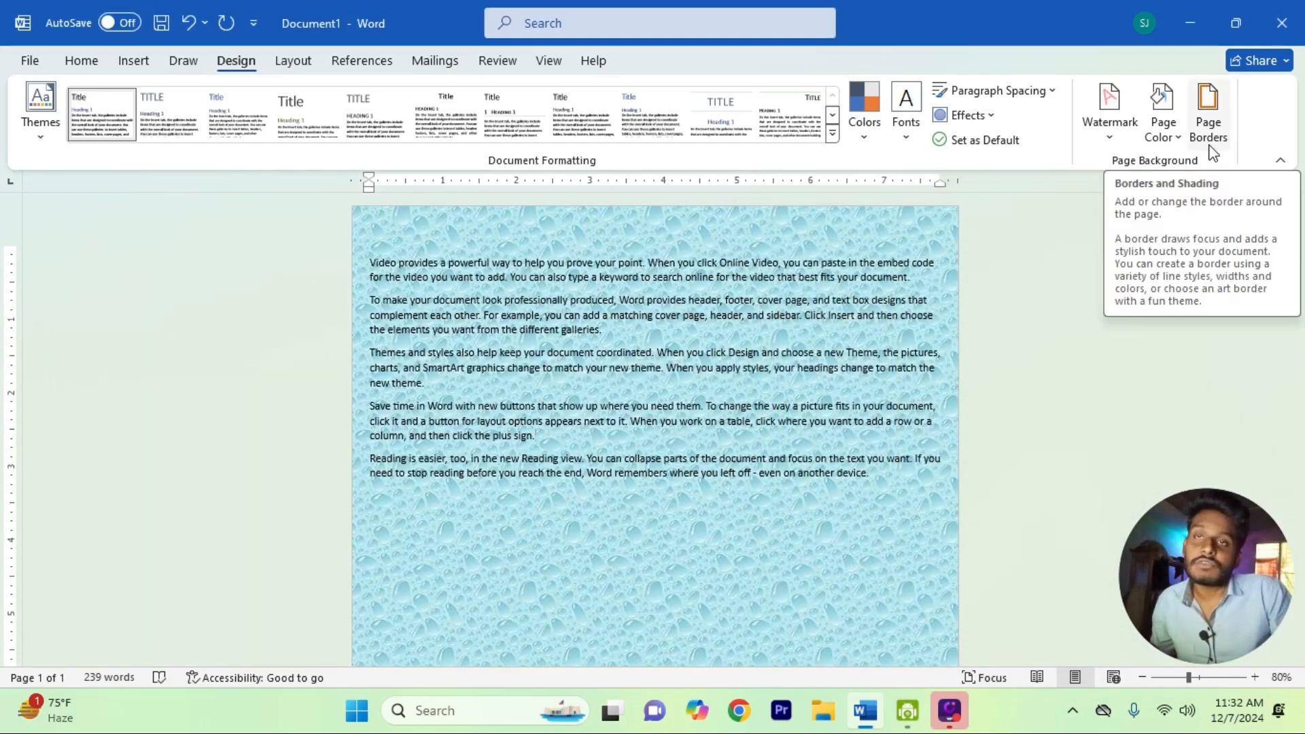
# Step: Fill the page background with the Diagonal stripes: Wide downward pattern, using a light blue foreground over the black background
pyautogui.click(1162, 129)
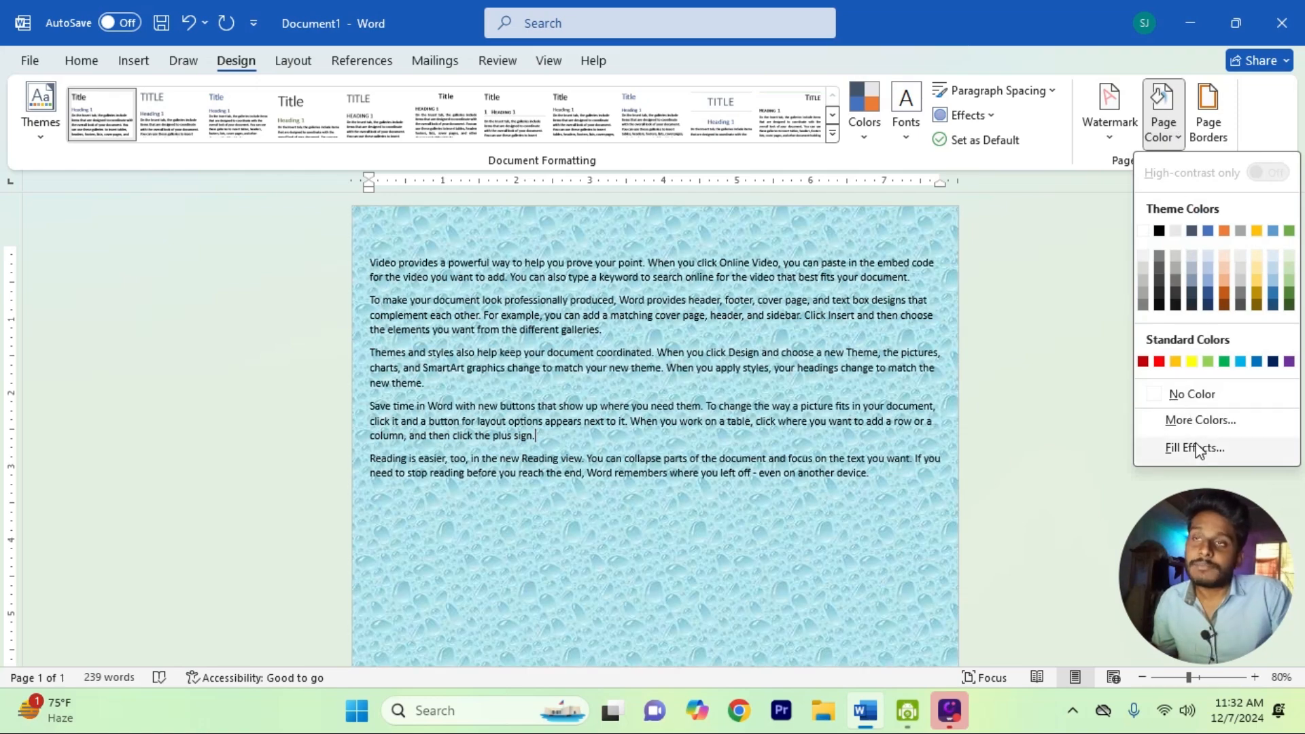
pyautogui.click(1196, 448)
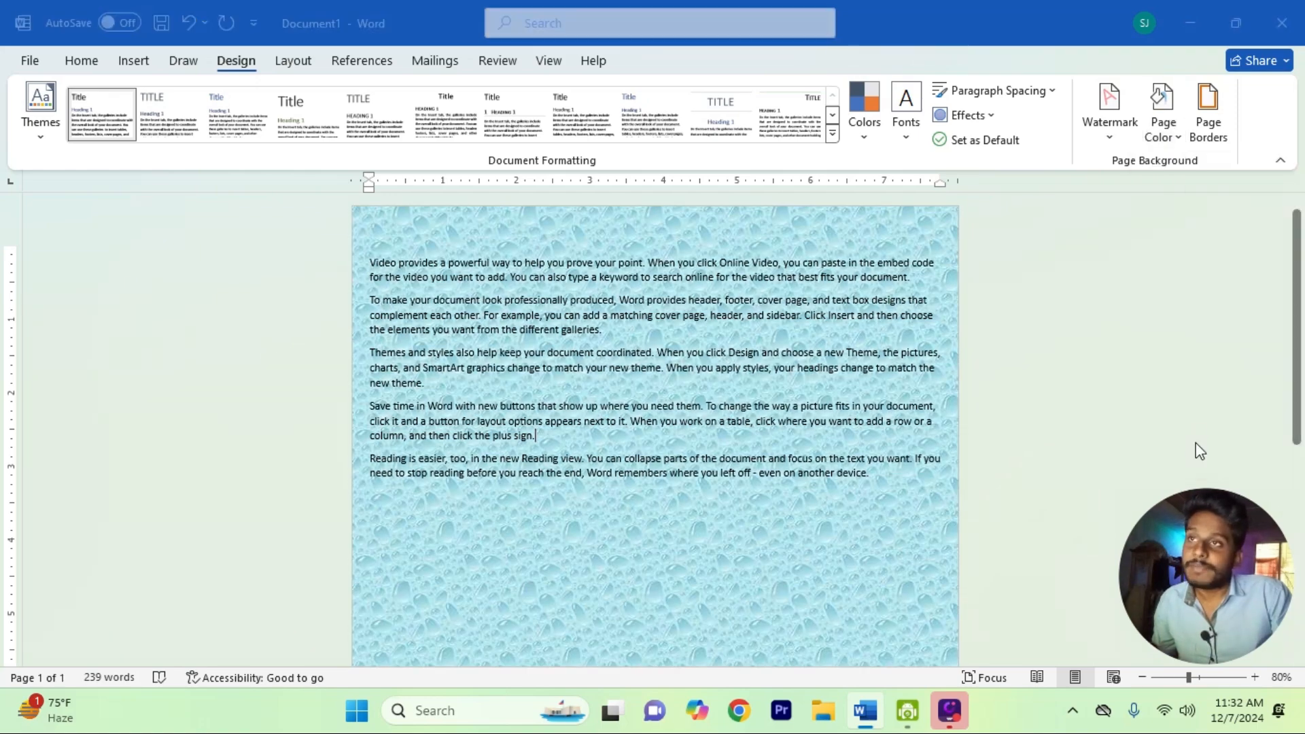
pyautogui.click(802, 238)
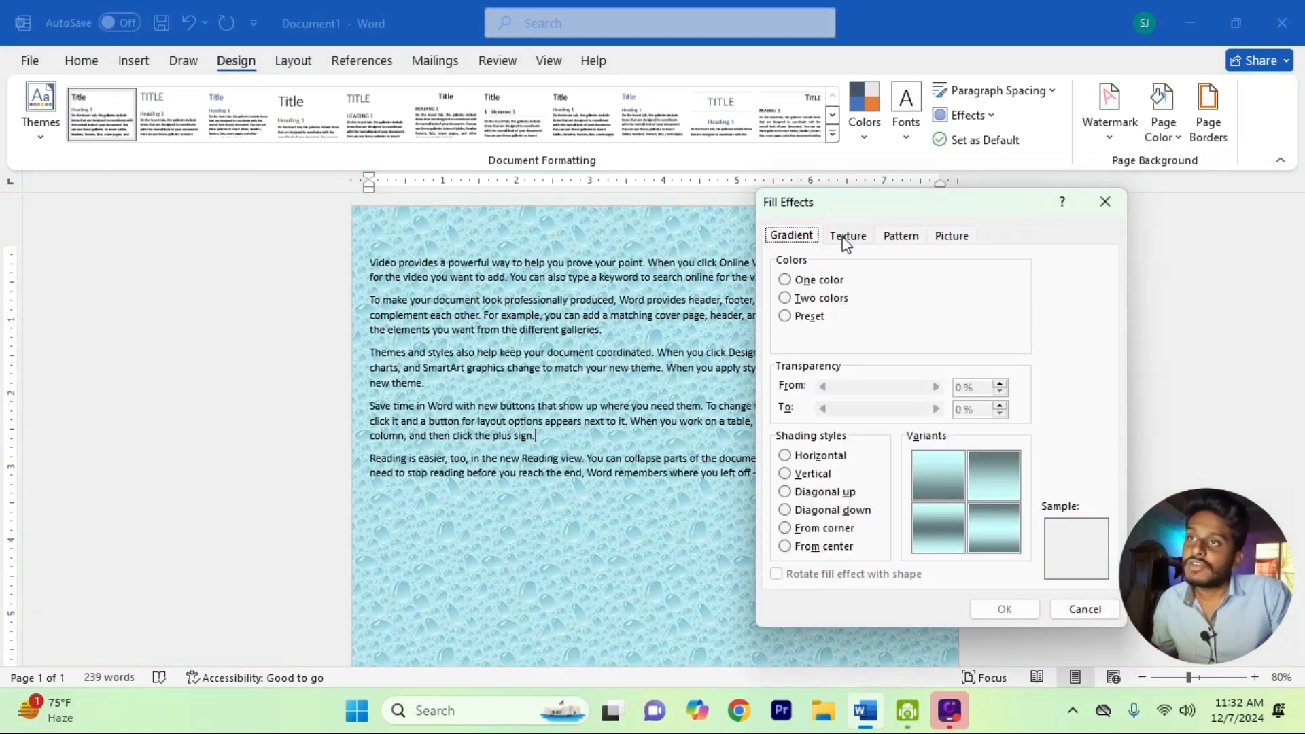
pyautogui.click(845, 238)
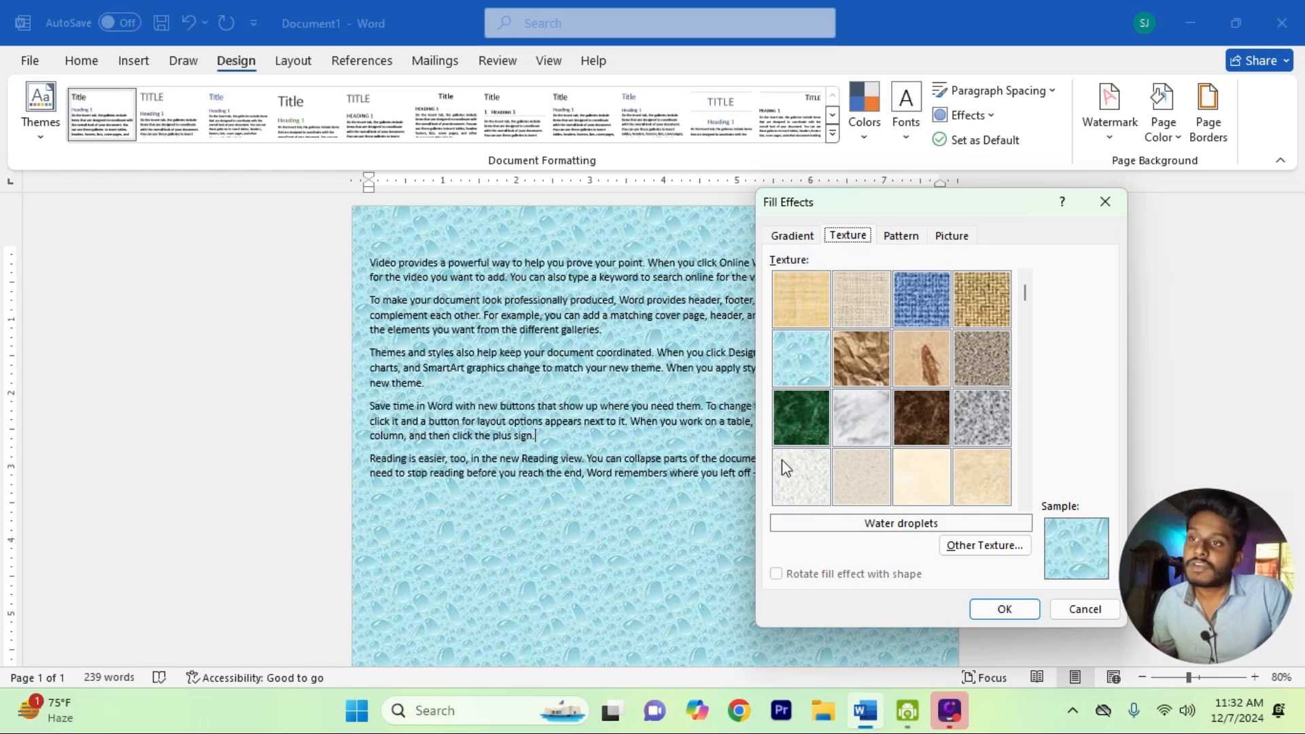
pyautogui.click(901, 238)
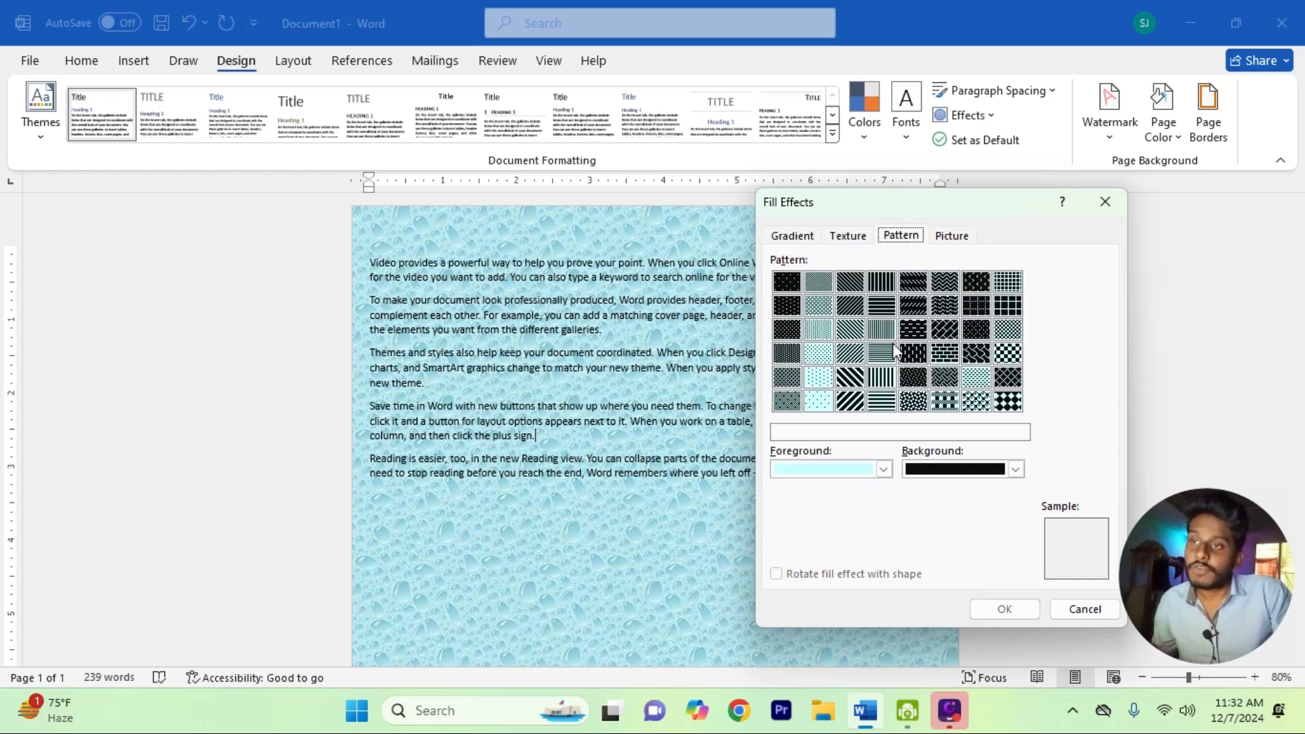
pyautogui.click(882, 469)
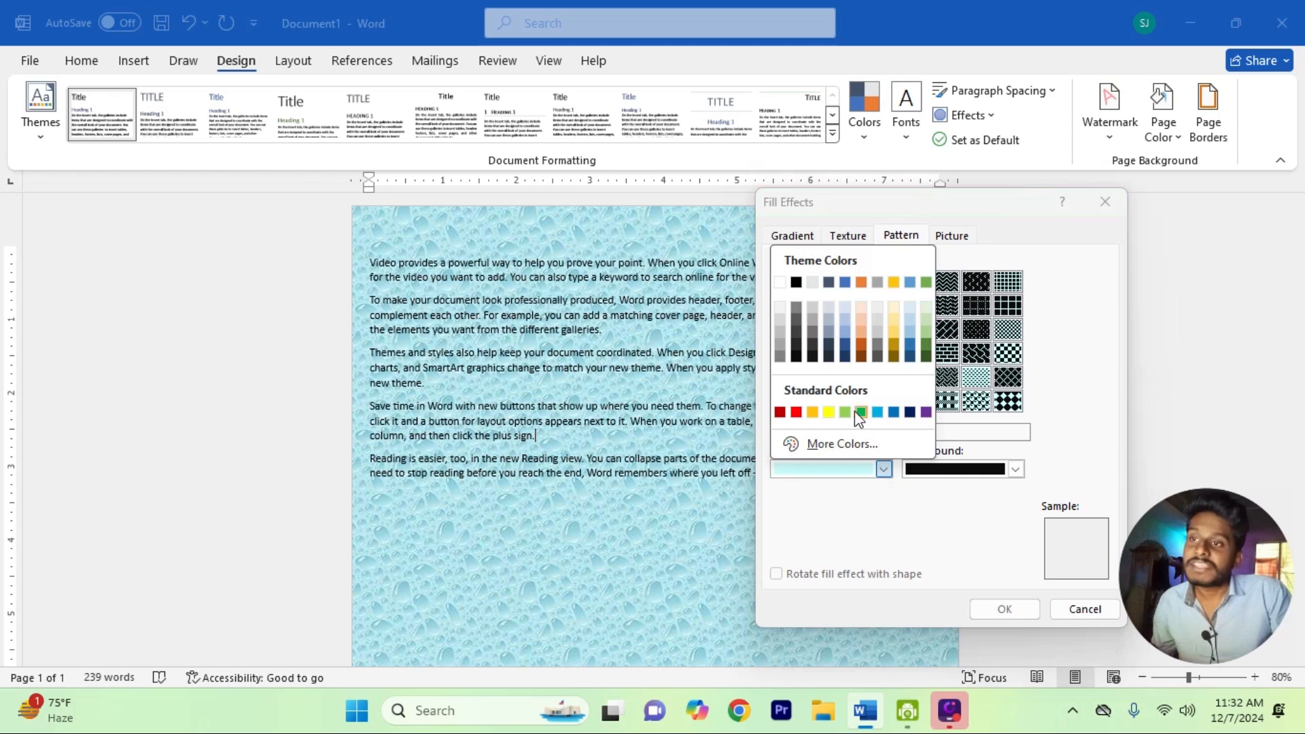
pyautogui.click(877, 412)
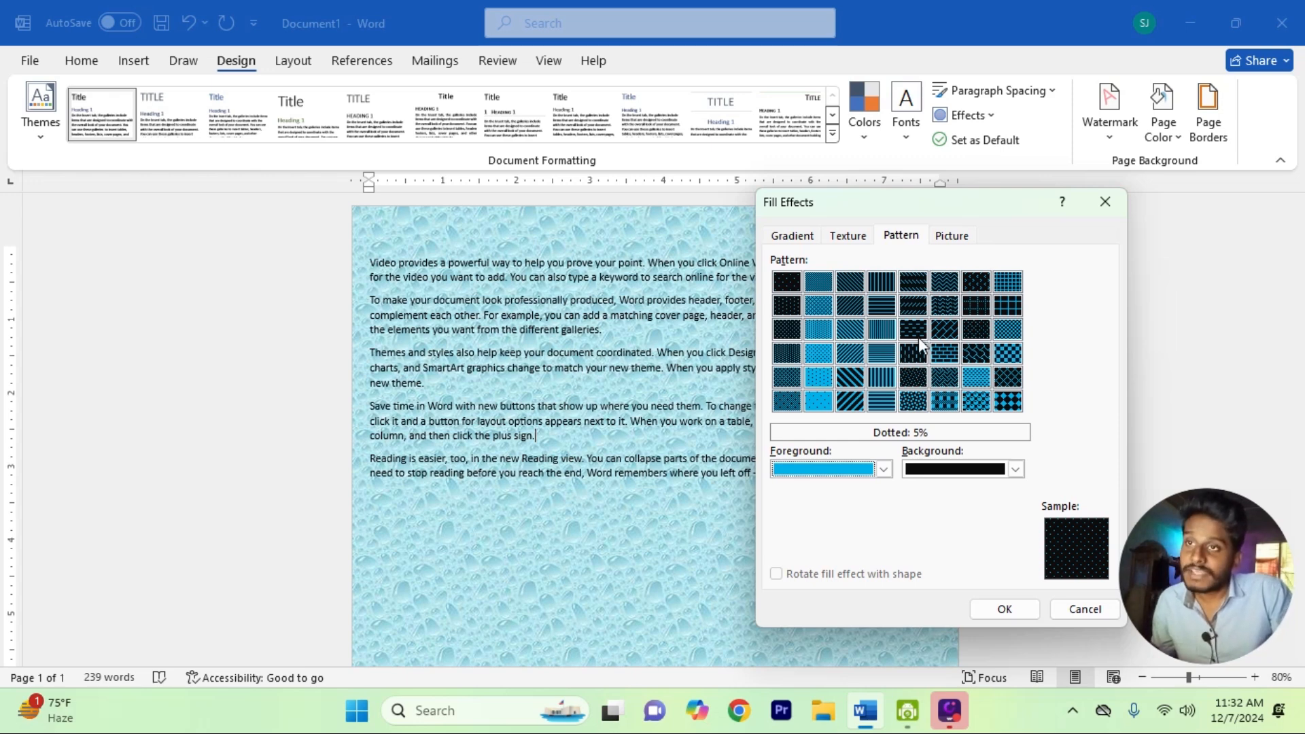
pyautogui.click(850, 377)
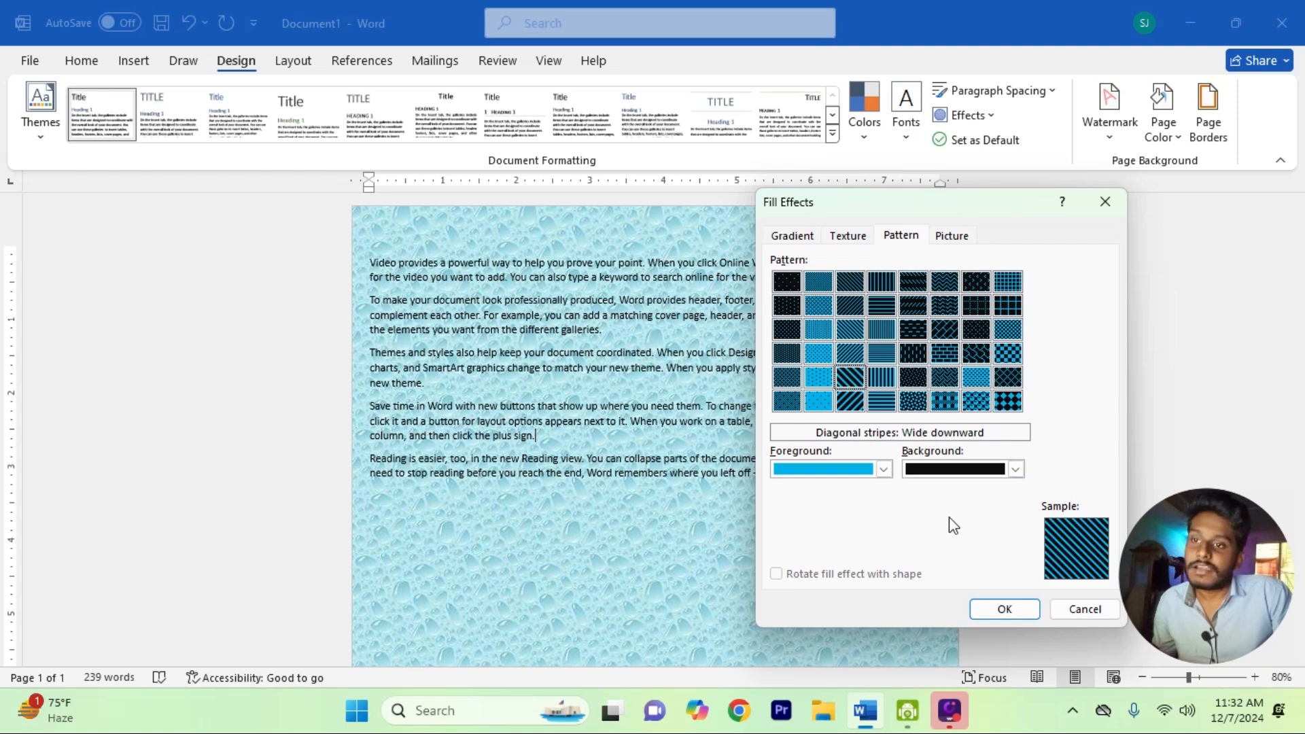
pyautogui.click(1005, 604)
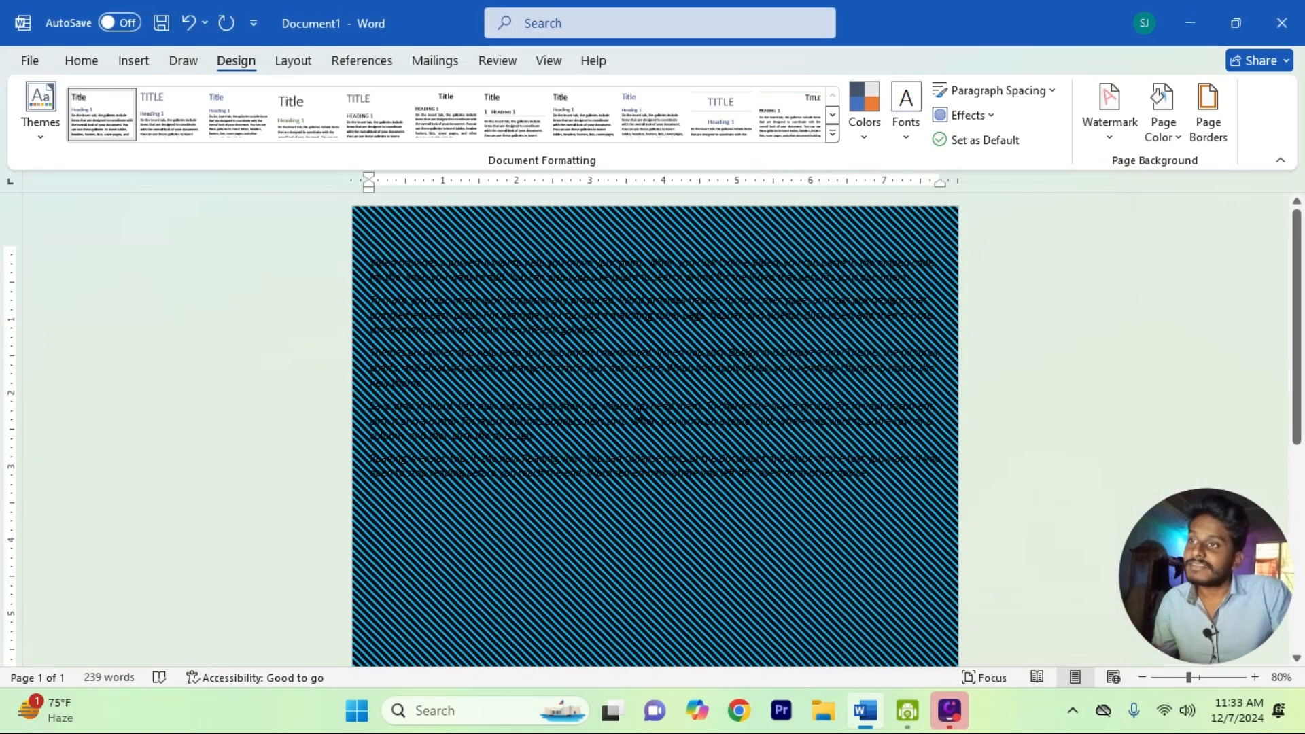
# Step: Remove the page color and place the cursor at the end of the last paragraph
pyautogui.click(1183, 142)
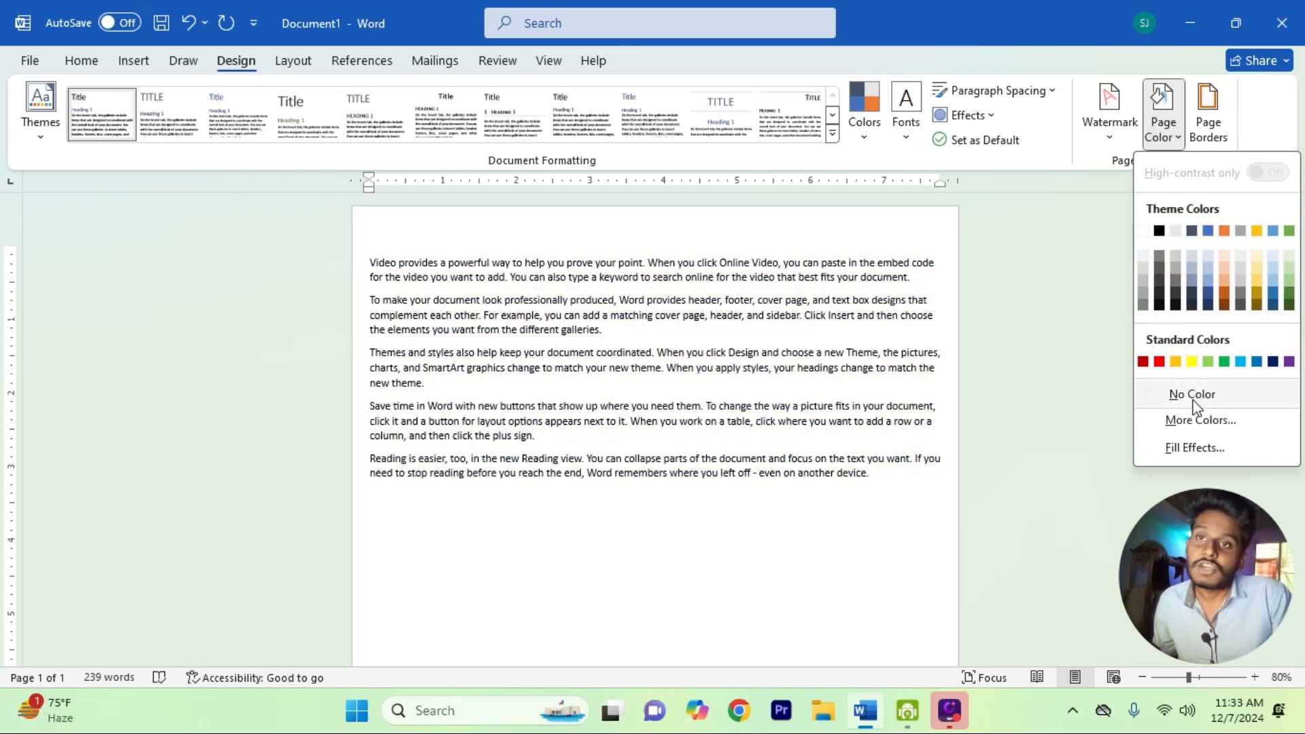
pyautogui.click(1192, 395)
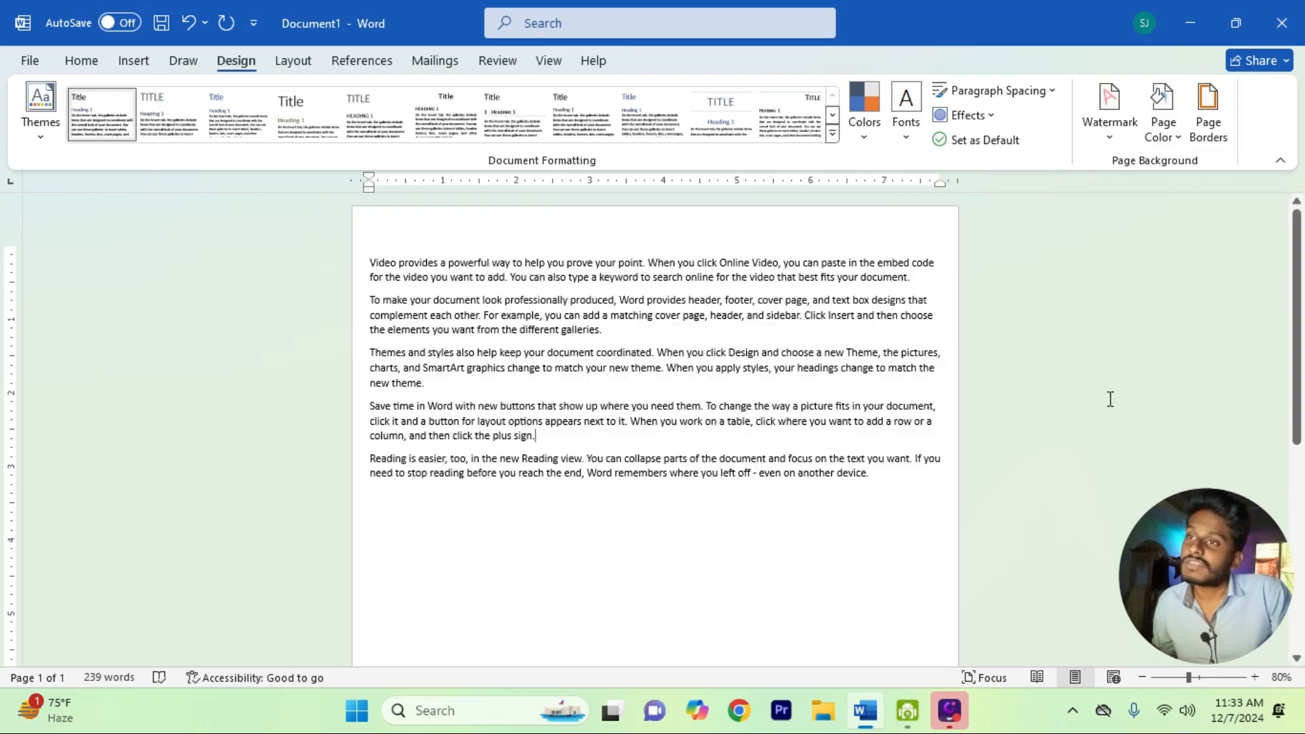
pyautogui.click(1178, 136)
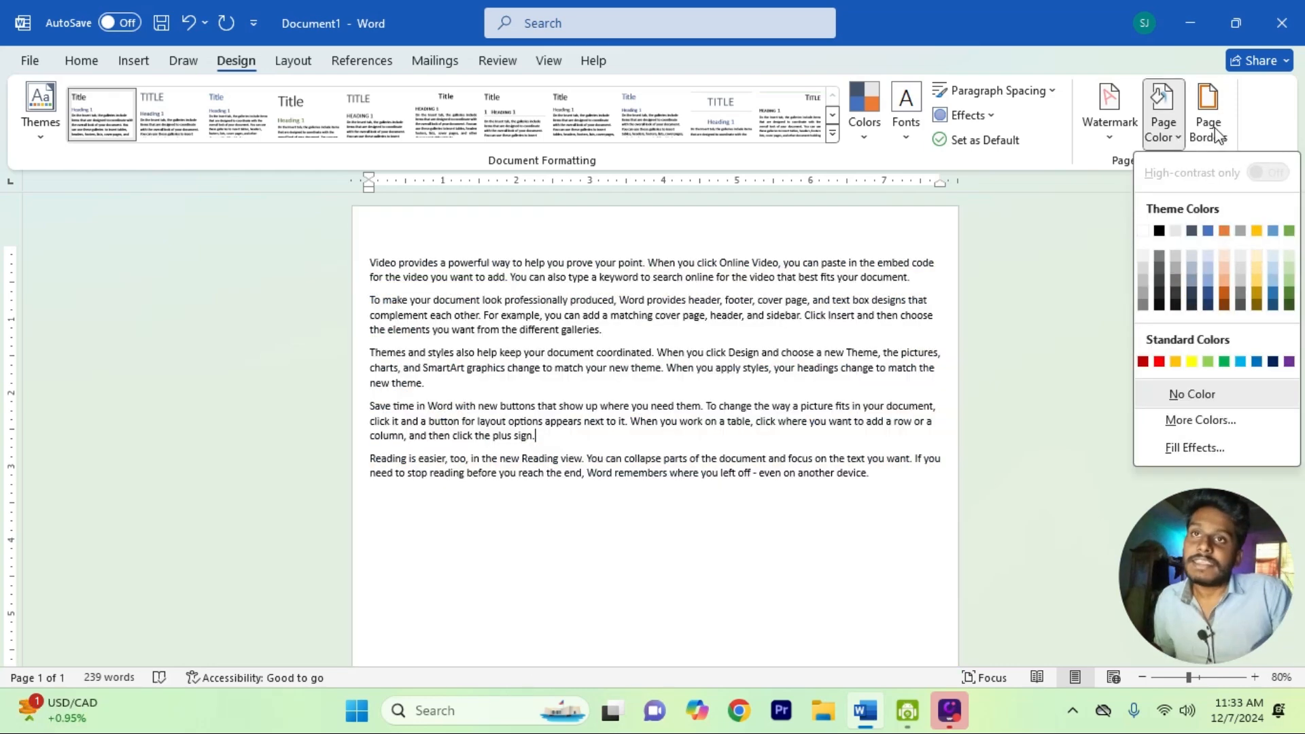
pyautogui.click(894, 469)
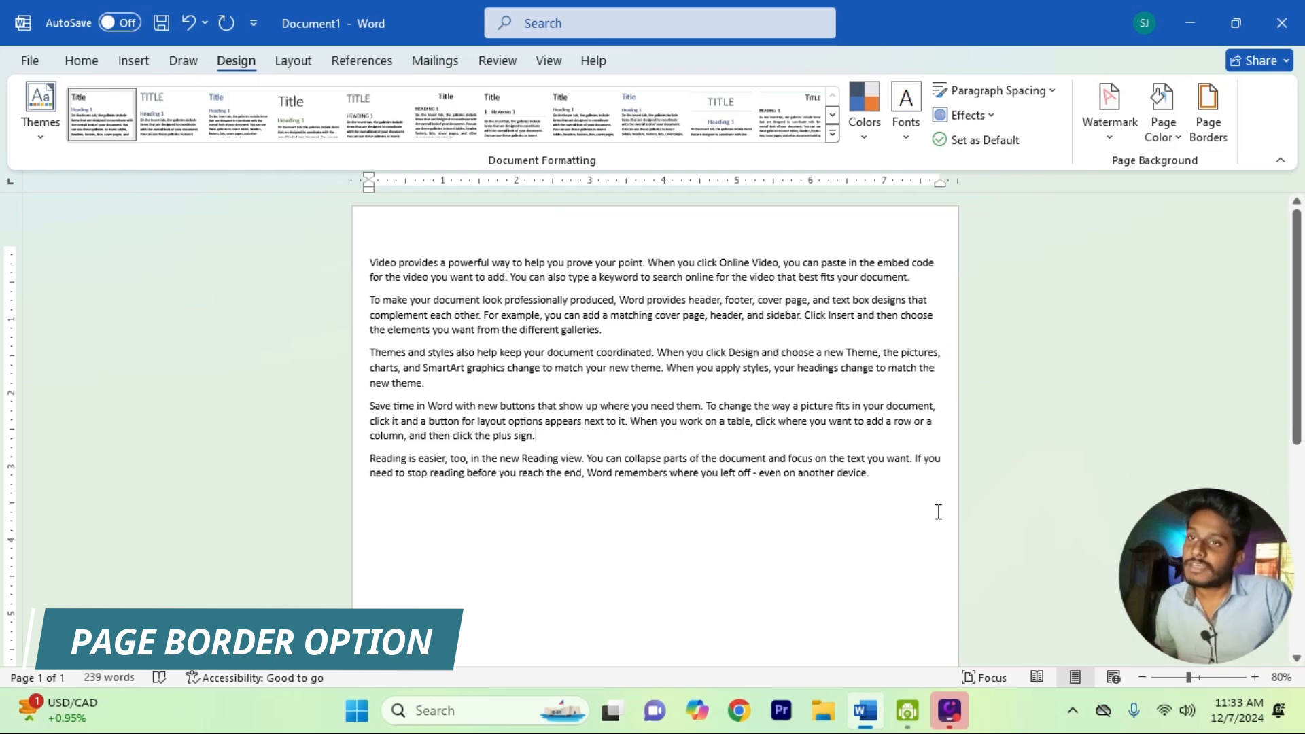
pyautogui.click(894, 480)
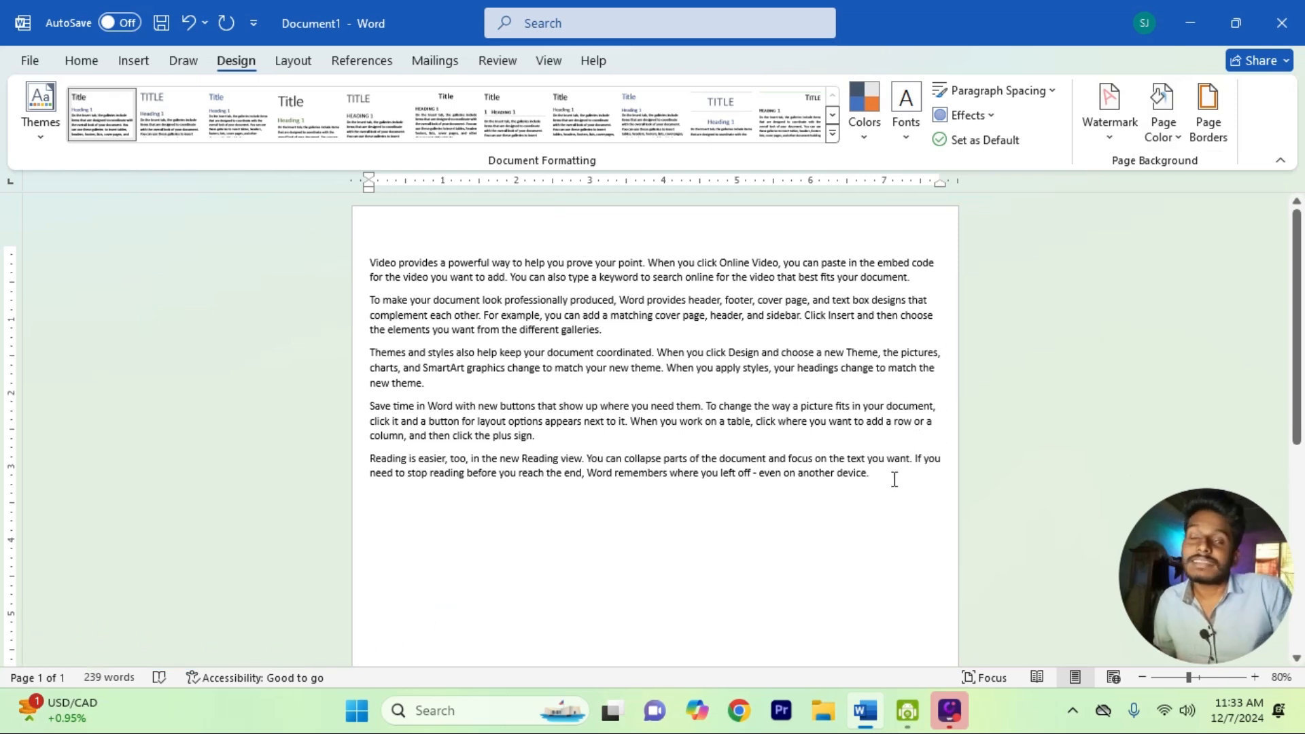
# Step: Add a 3 pt box page border to the whole document in the double-line style with a thick outer and thin inner line
pyautogui.click(1210, 129)
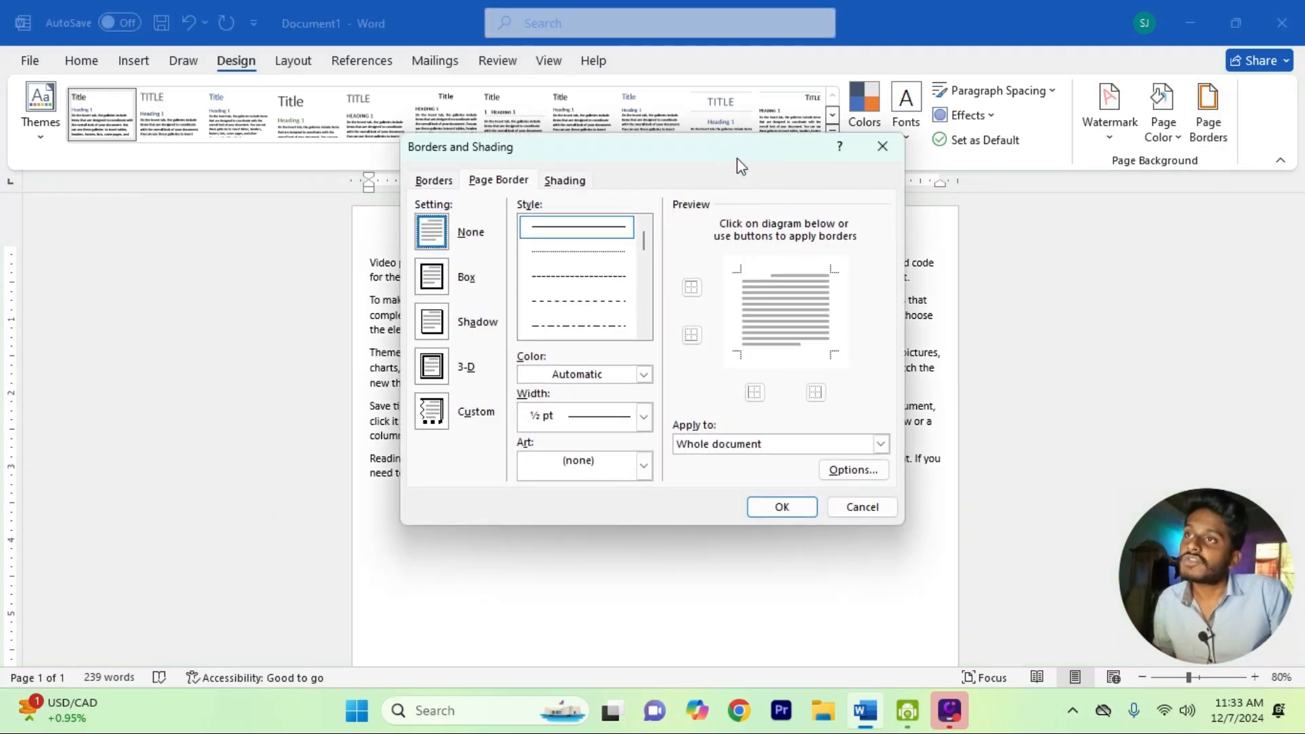
pyautogui.moveTo(740, 156); pyautogui.dragTo(764, 246)
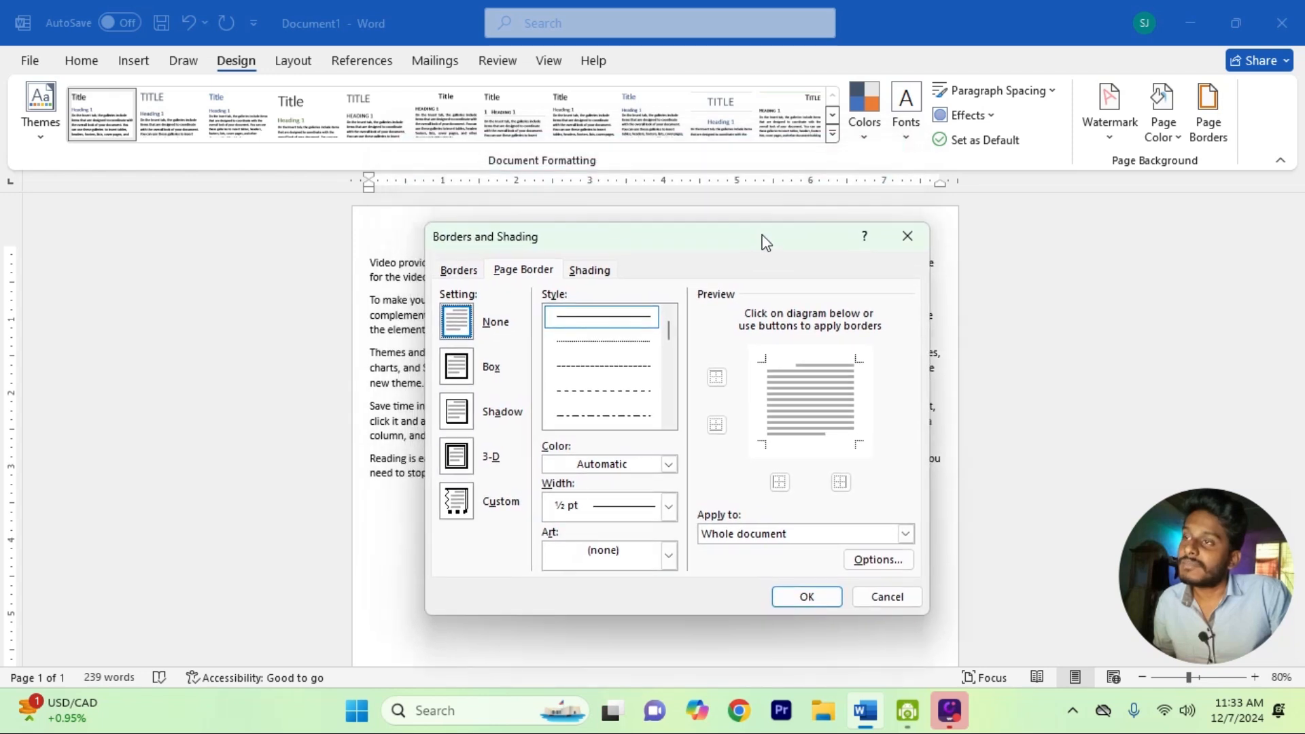
pyautogui.click(669, 422)
pyautogui.click(669, 421)
pyautogui.click(670, 421)
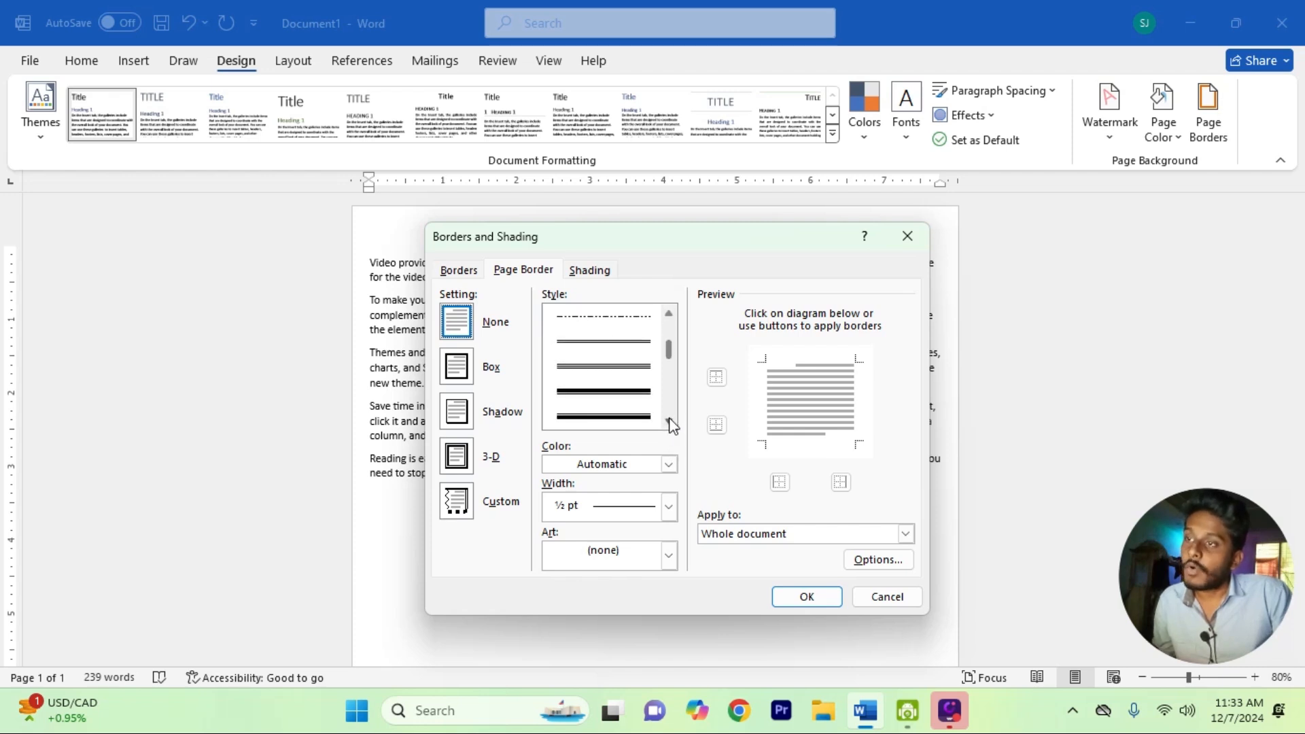
pyautogui.click(604, 394)
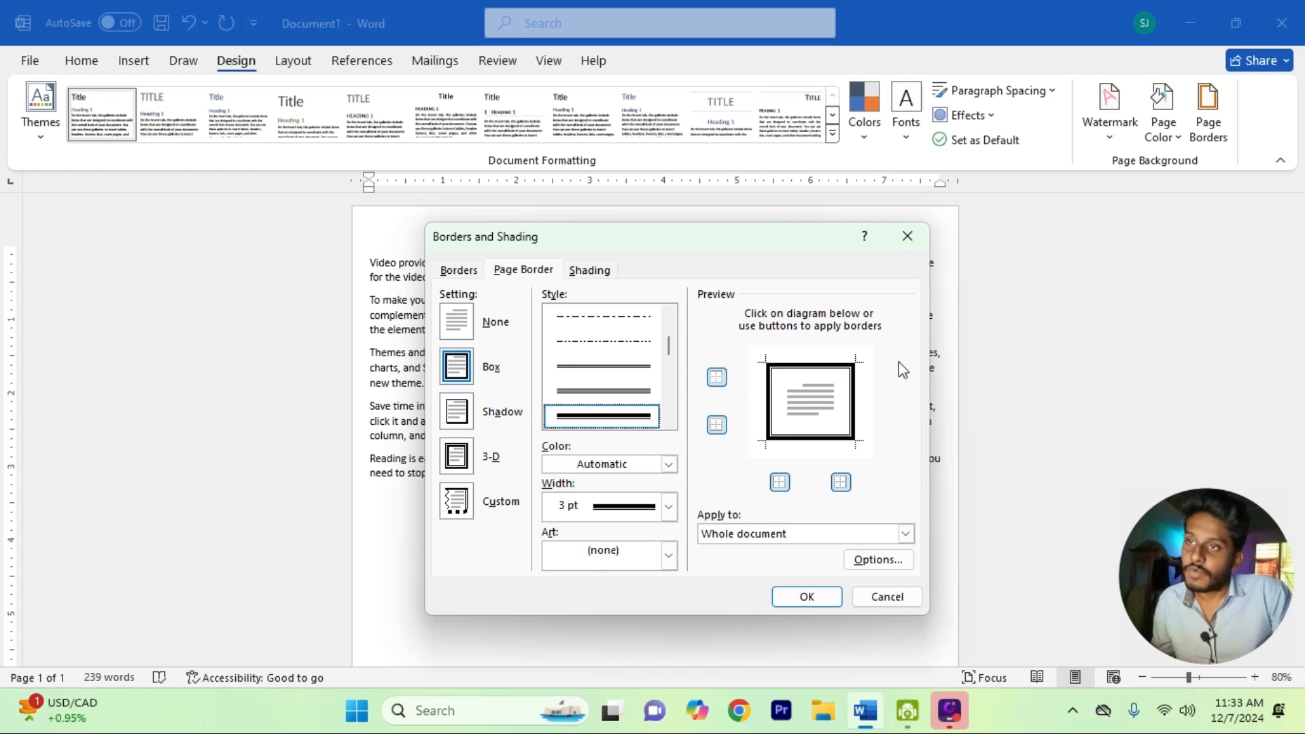
pyautogui.click(806, 597)
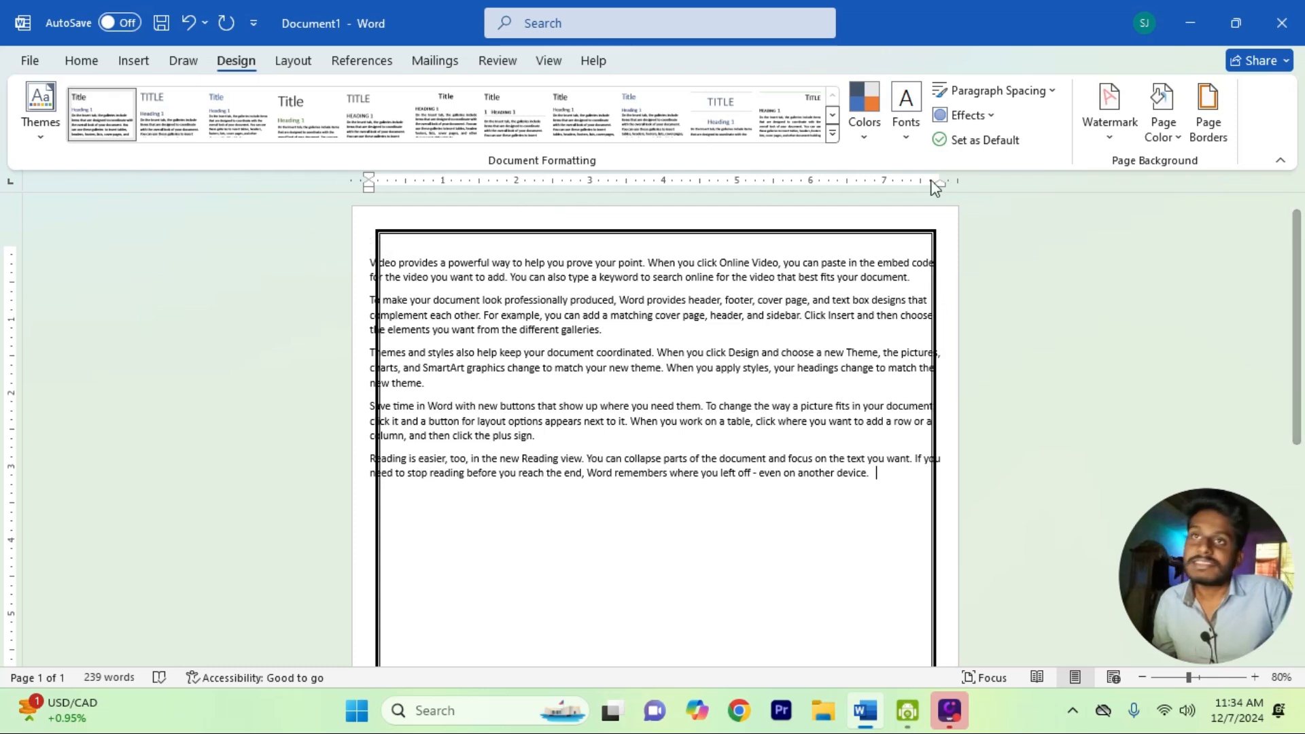
# Step: Set the page border's left margin to 10 pt, measured from the edge of the page
pyautogui.click(1215, 142)
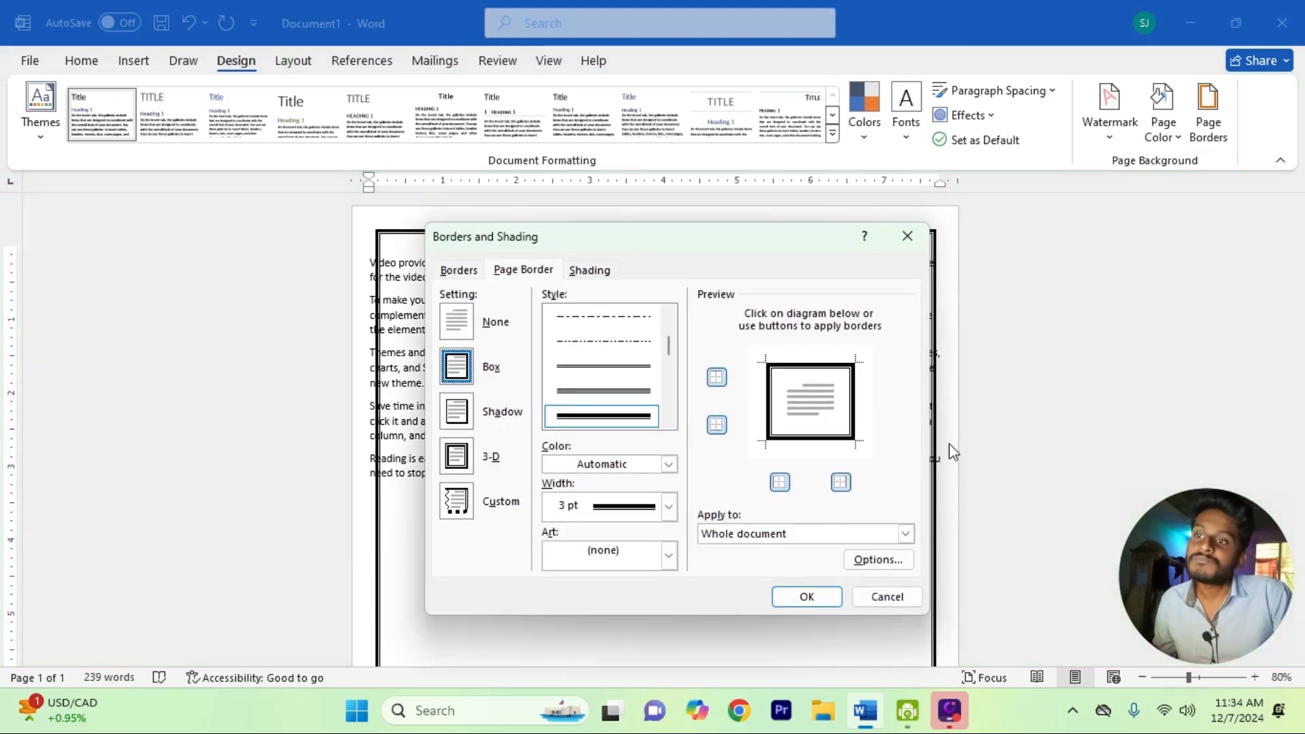
pyautogui.click(878, 560)
pyautogui.moveTo(687, 124); pyautogui.dragTo(690, 141)
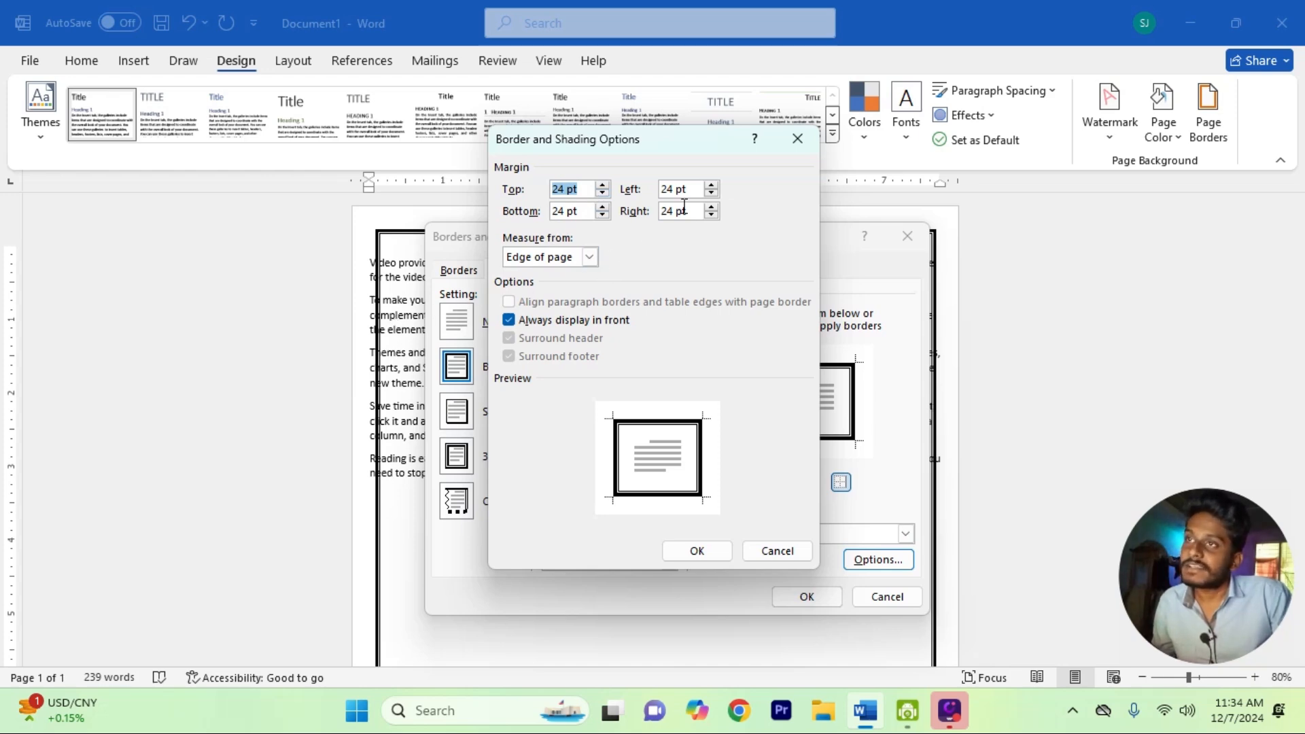
pyautogui.click(669, 191)
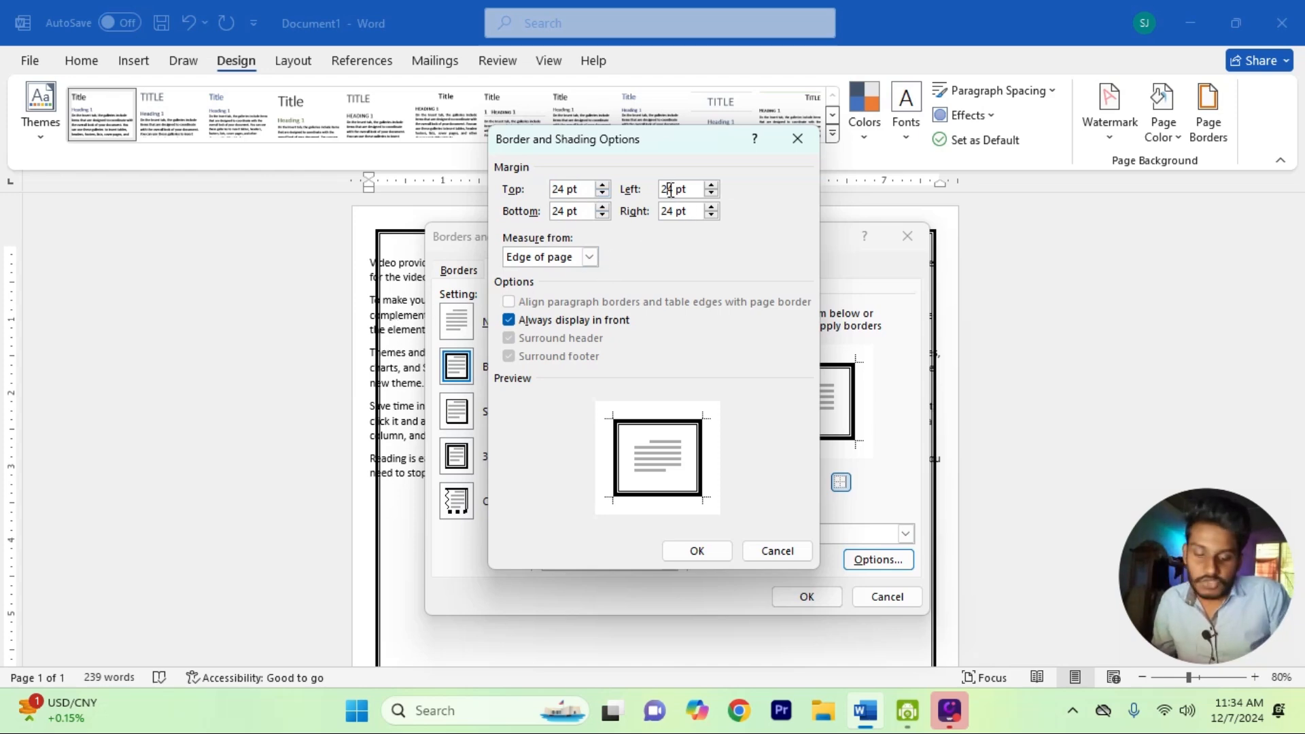
pyautogui.press('BackSpace')
pyautogui.press('BackSpace')
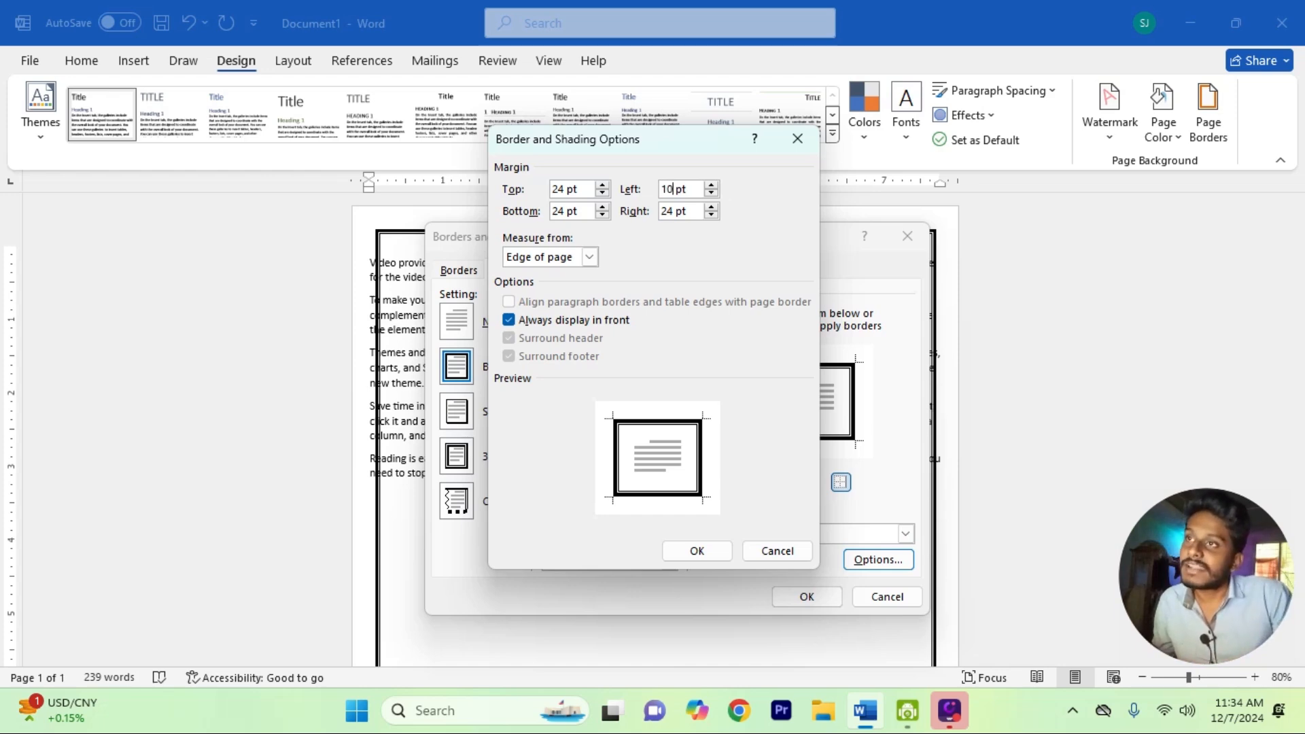
pyautogui.click(721, 546)
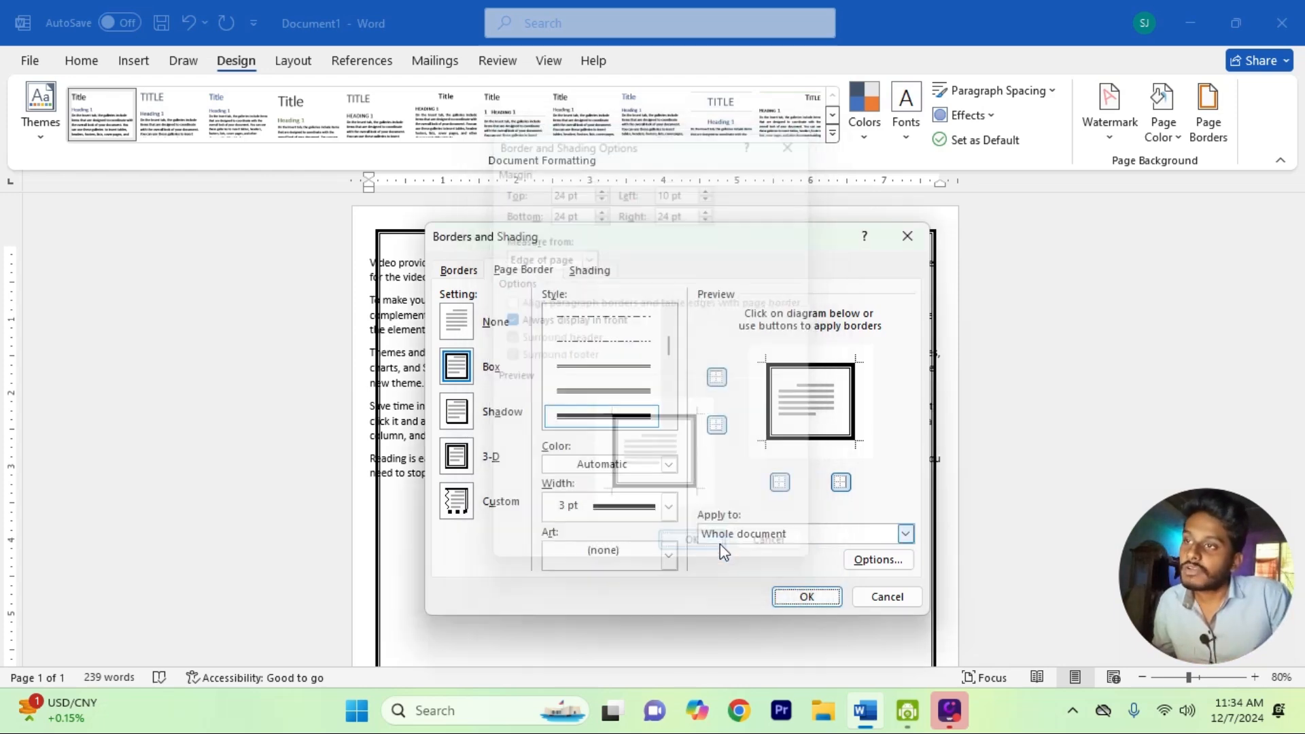
pyautogui.click(807, 596)
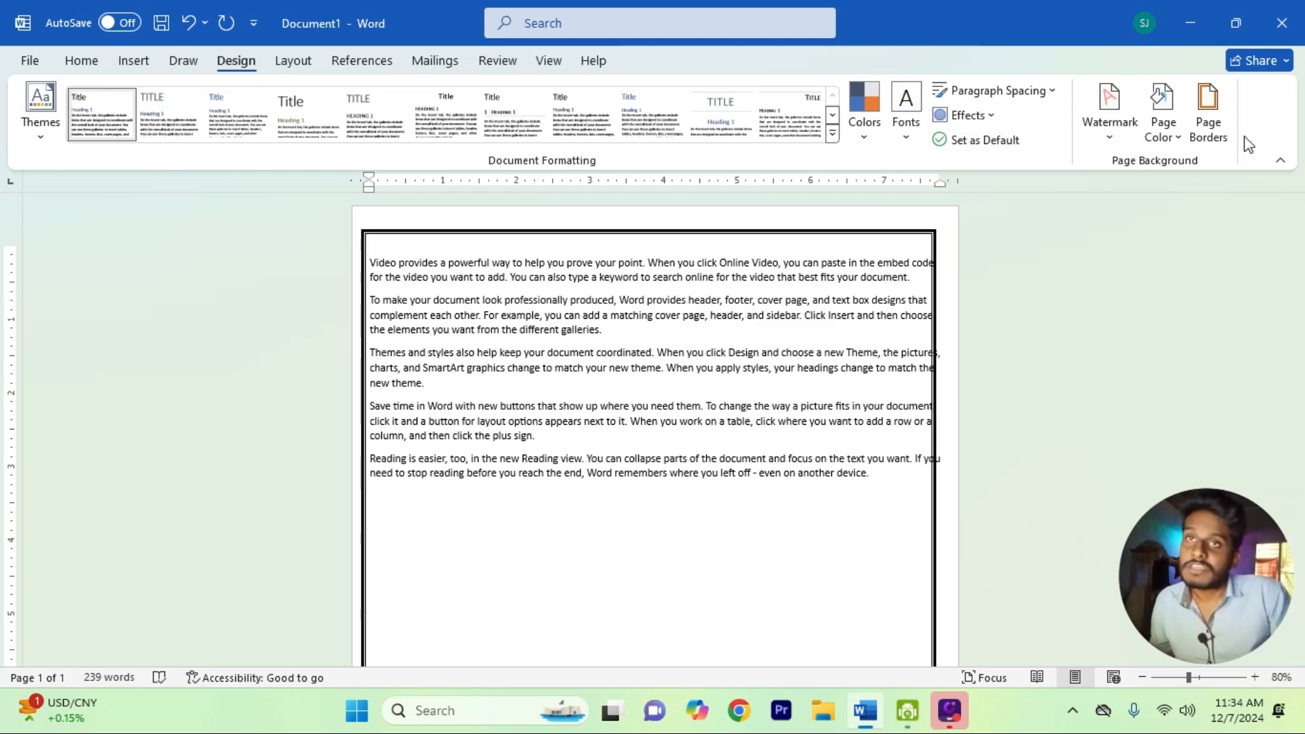
# Step: Change the page border style to the 3 pt triple line with a thick line between two thin ones
pyautogui.click(1208, 116)
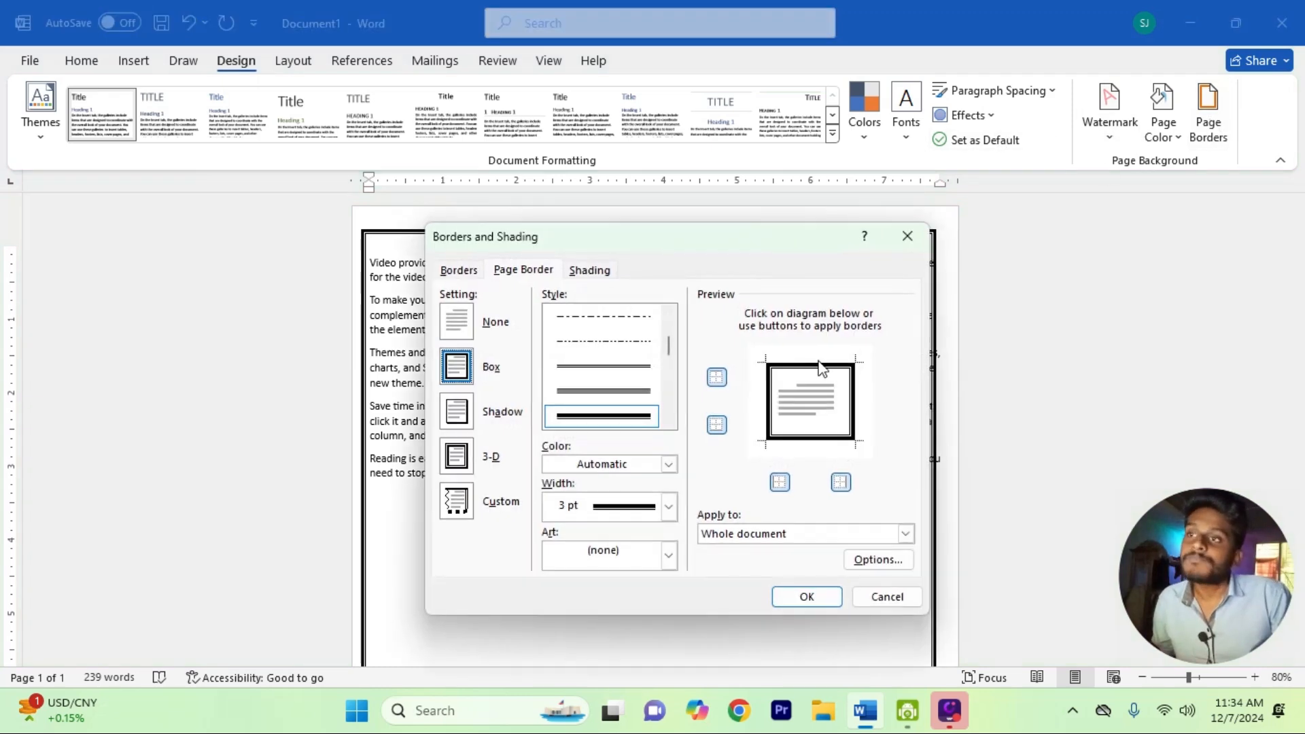
pyautogui.click(669, 422)
pyautogui.click(669, 422)
pyautogui.click(670, 422)
pyautogui.click(669, 422)
pyautogui.click(669, 422)
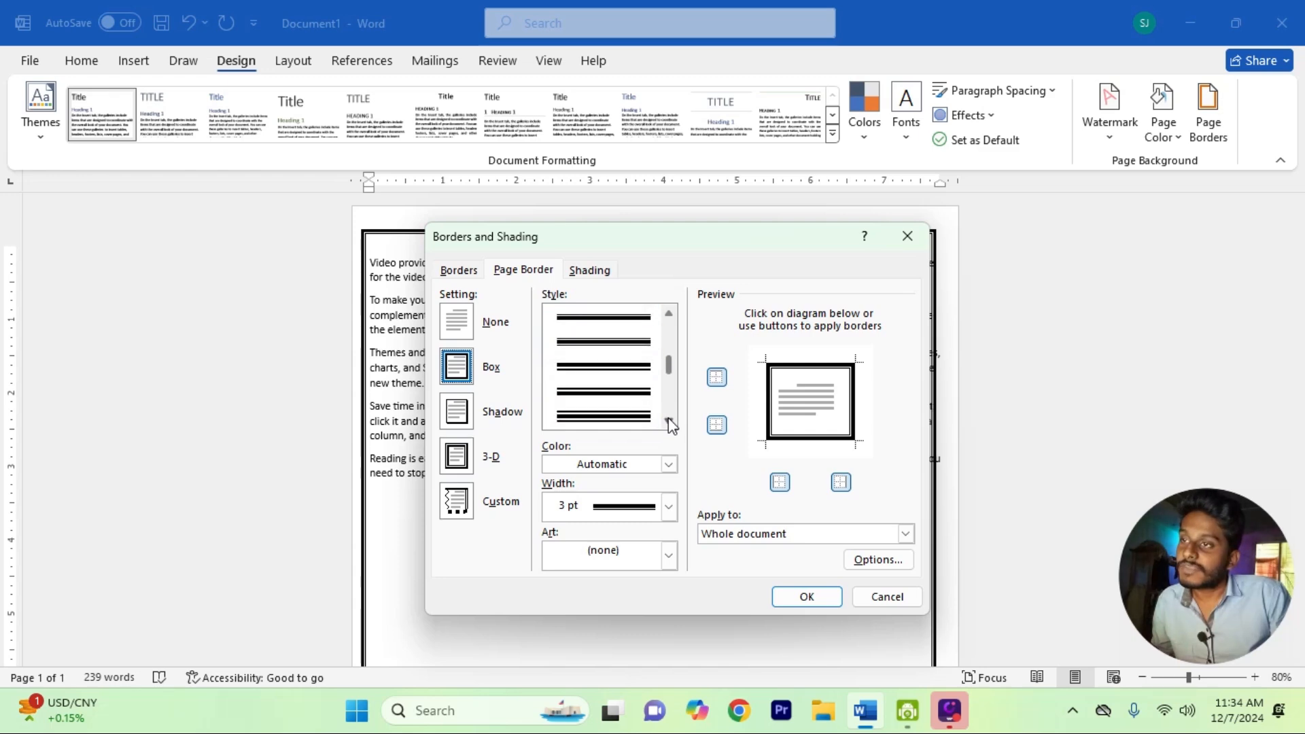
pyautogui.click(635, 417)
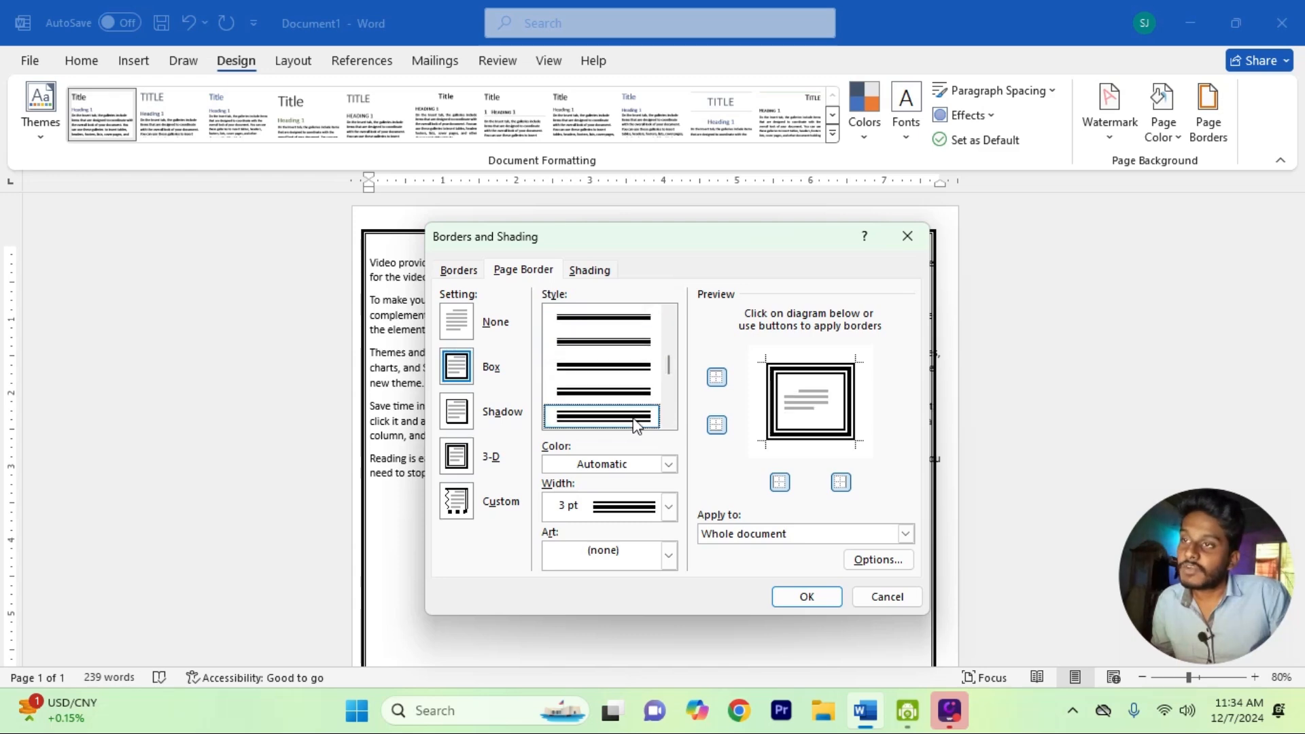
pyautogui.click(820, 601)
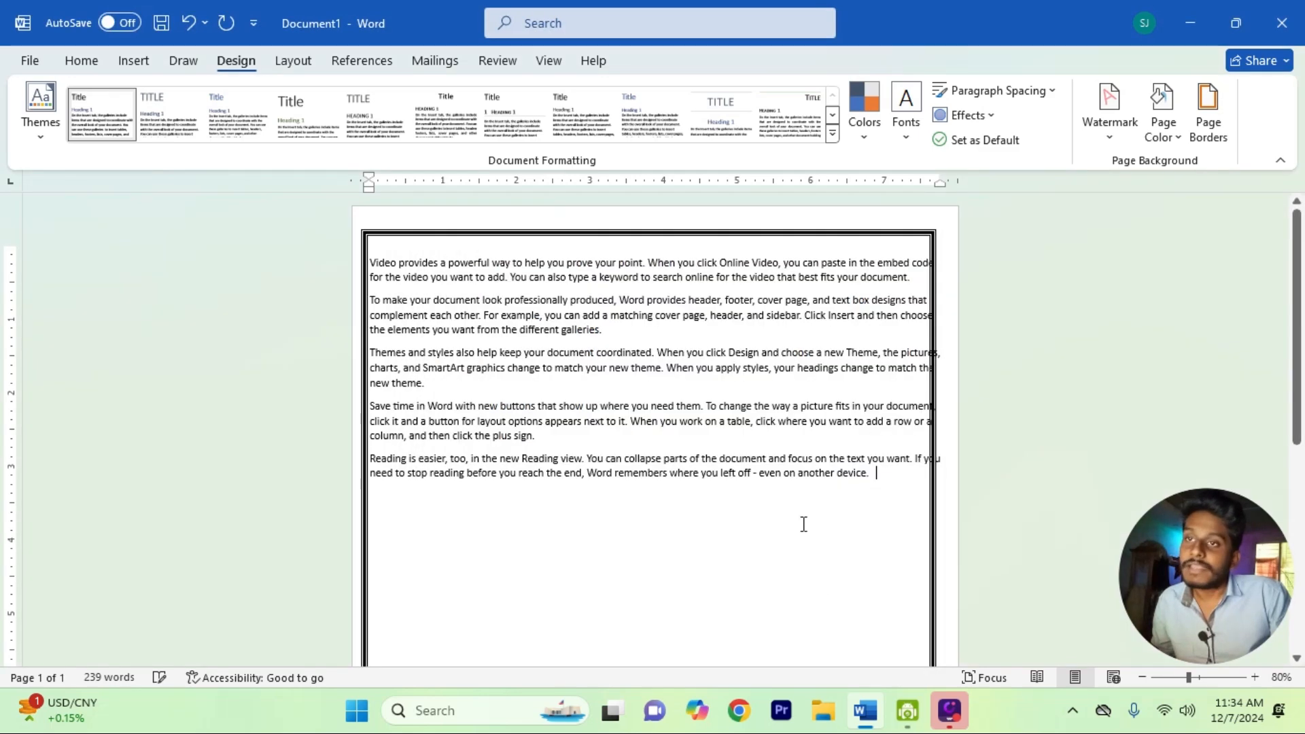
# Step: Replace the page border with the red poinsettia art border as a box around the whole document
pyautogui.click(1213, 126)
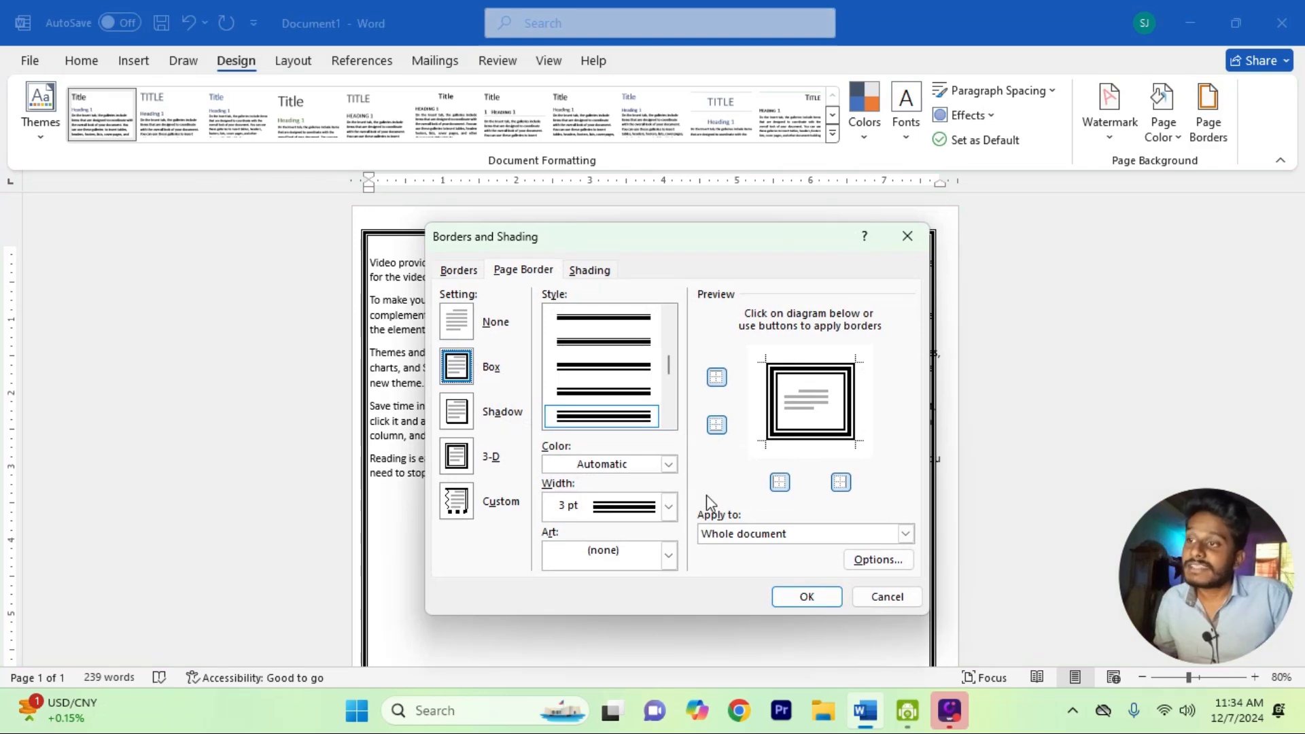
pyautogui.click(667, 556)
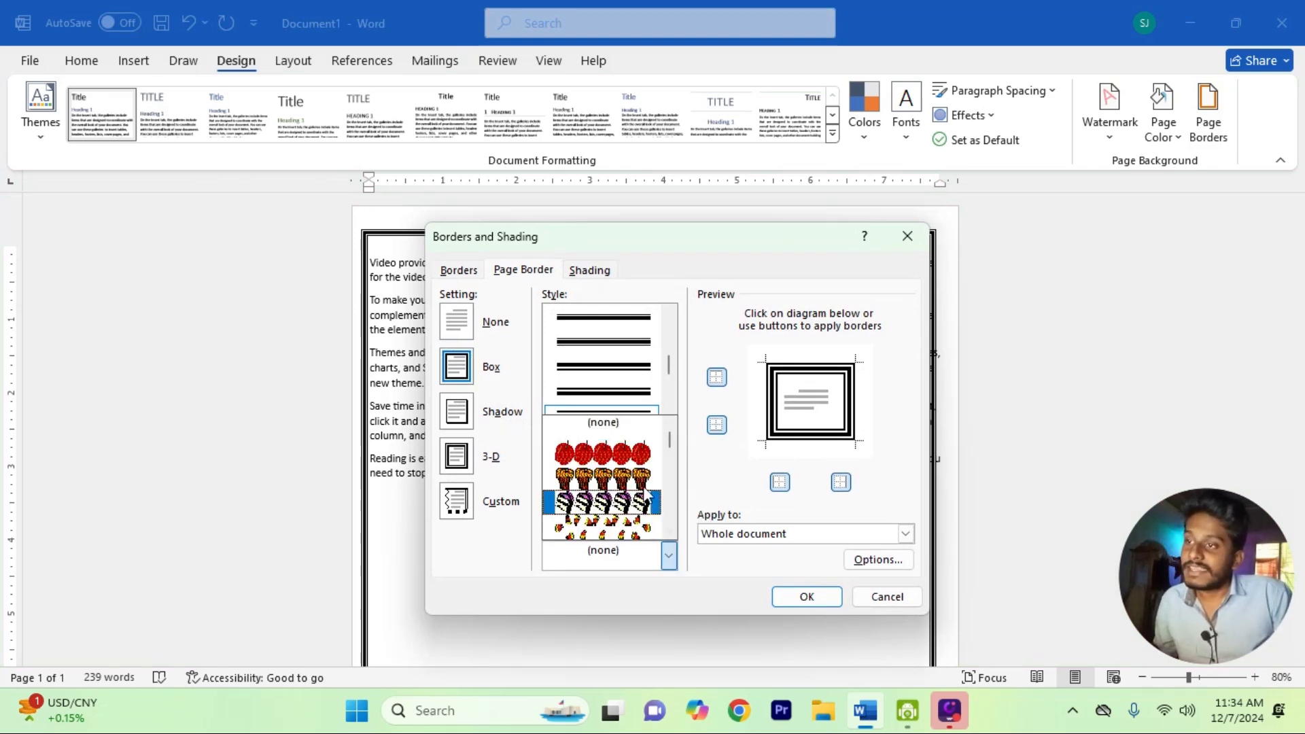
pyautogui.scroll(-5, 644, 503)
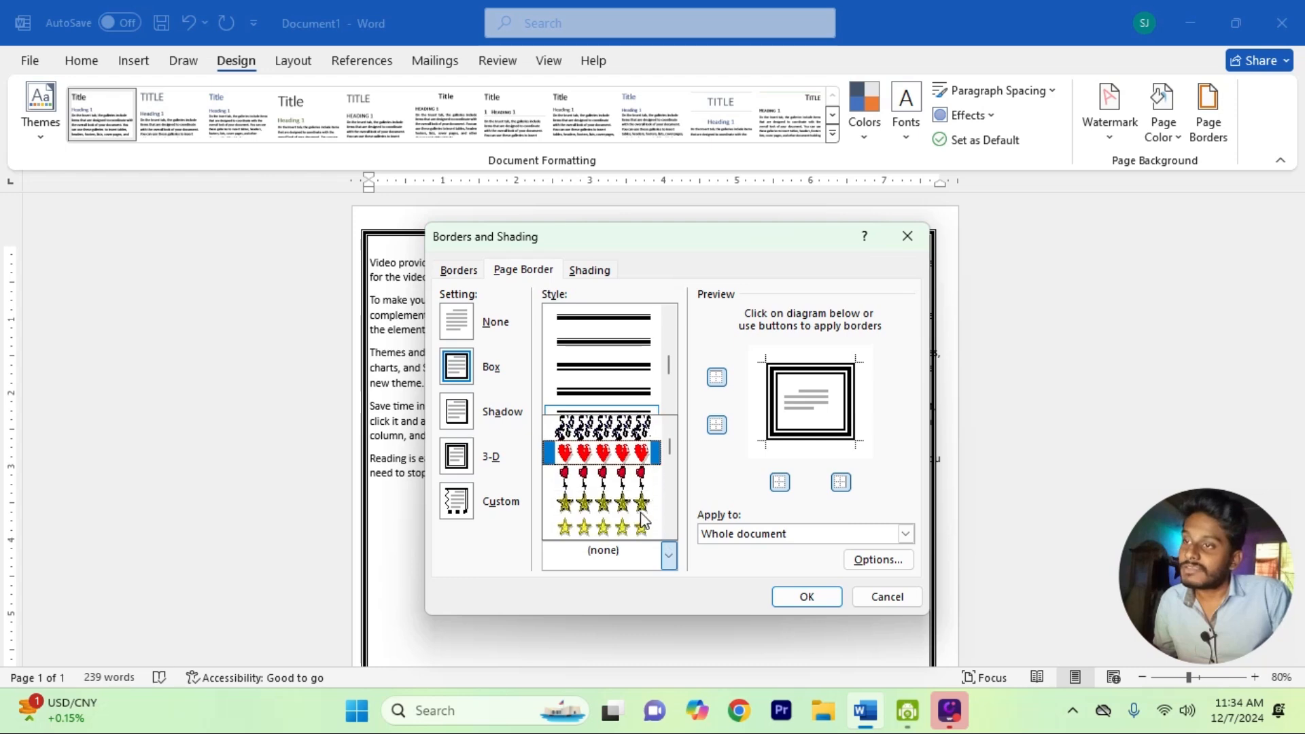
pyautogui.scroll(-6, 645, 520)
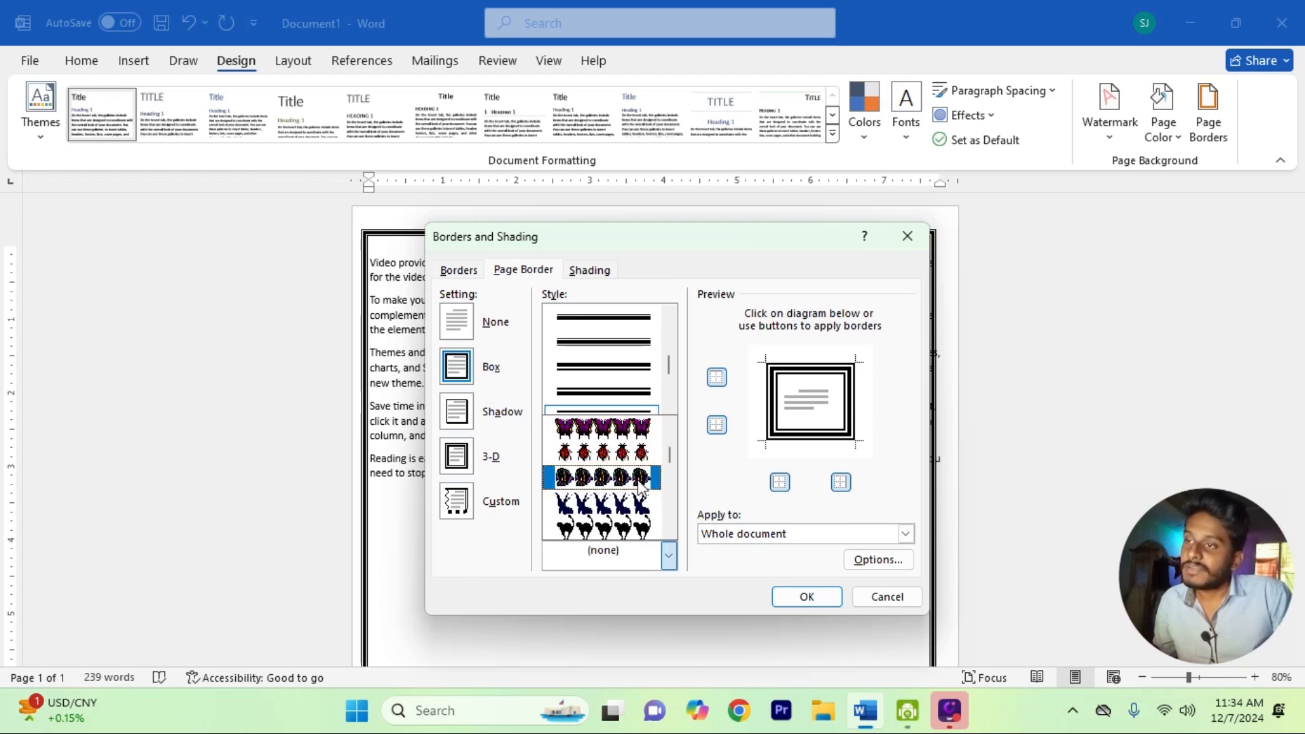
pyautogui.scroll(-4, 641, 481)
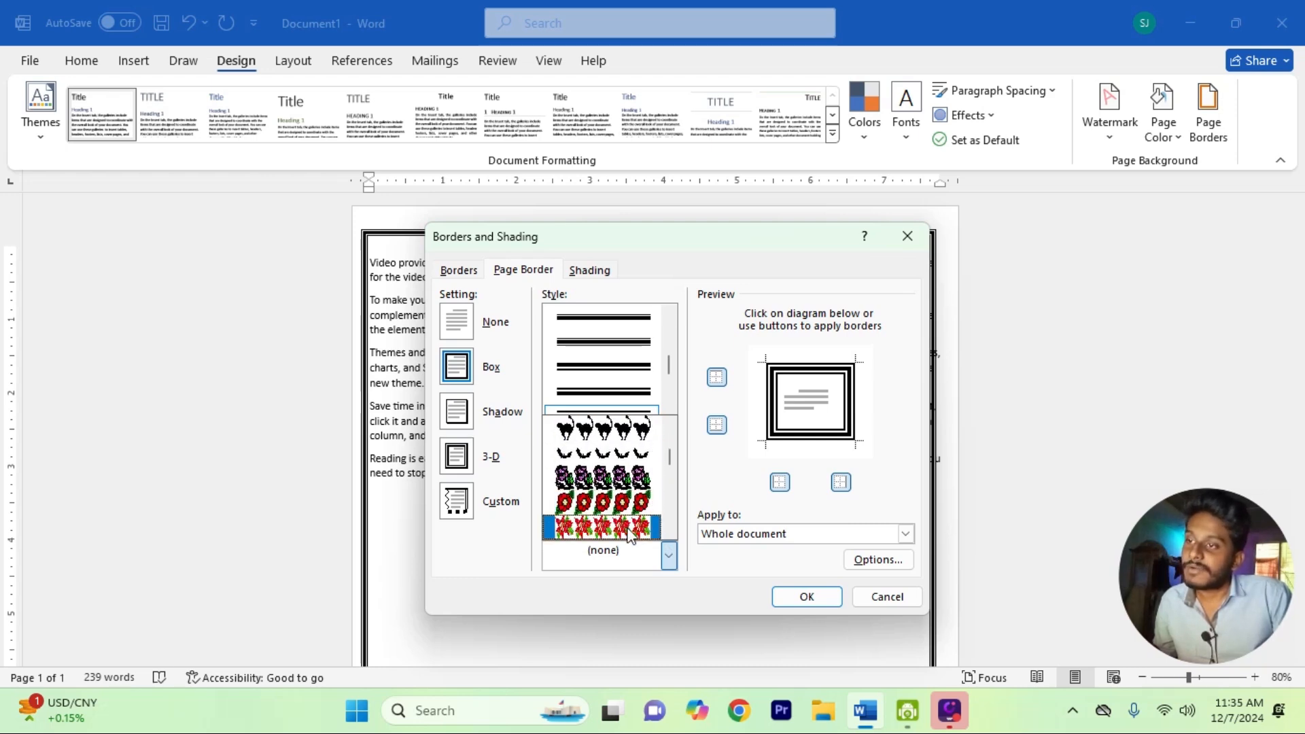
pyautogui.click(627, 532)
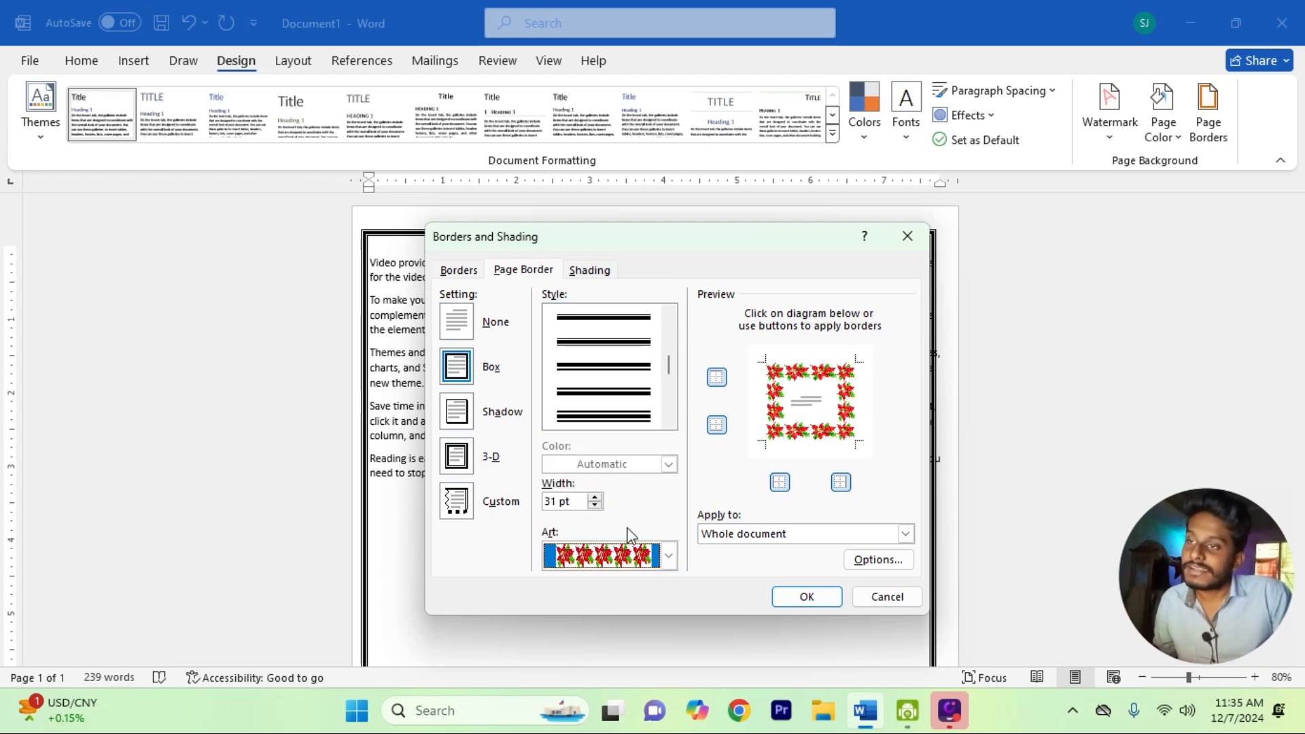
pyautogui.click(810, 599)
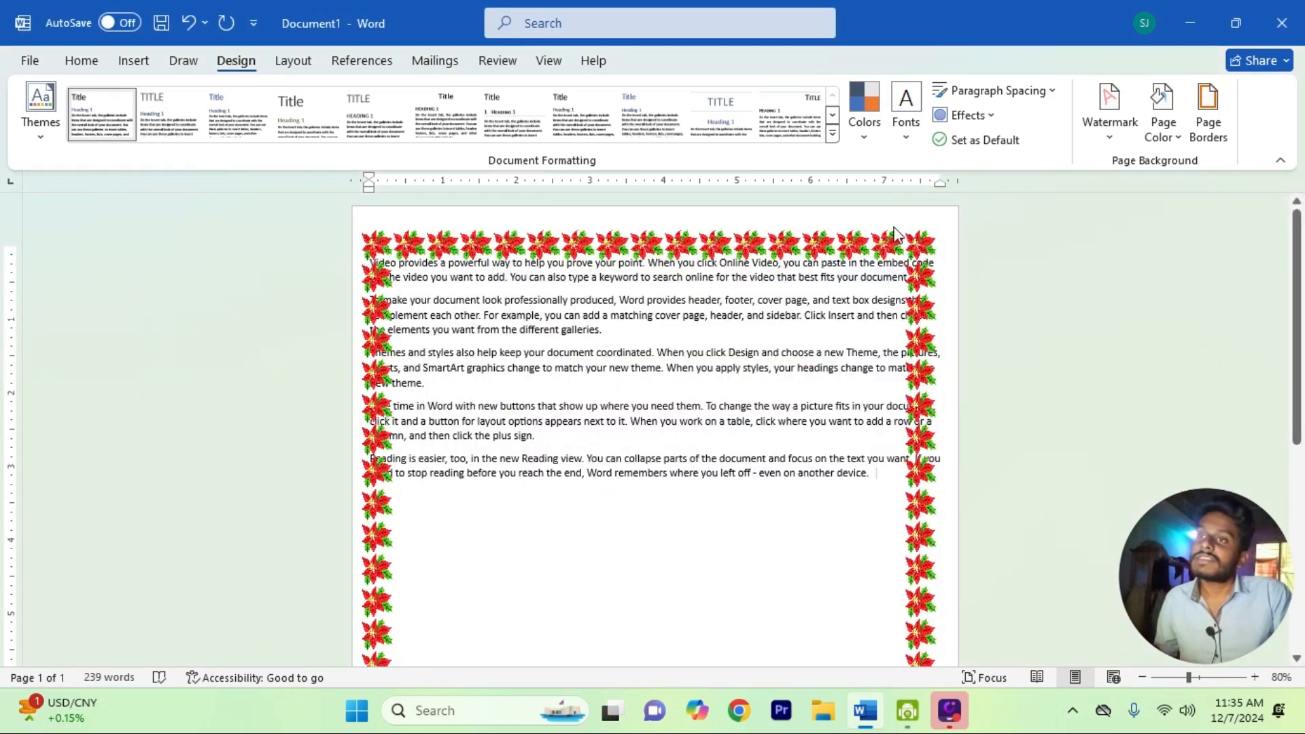
# Step: Reduce the width of the poinsettia art page border to 25 pt
pyautogui.click(1209, 135)
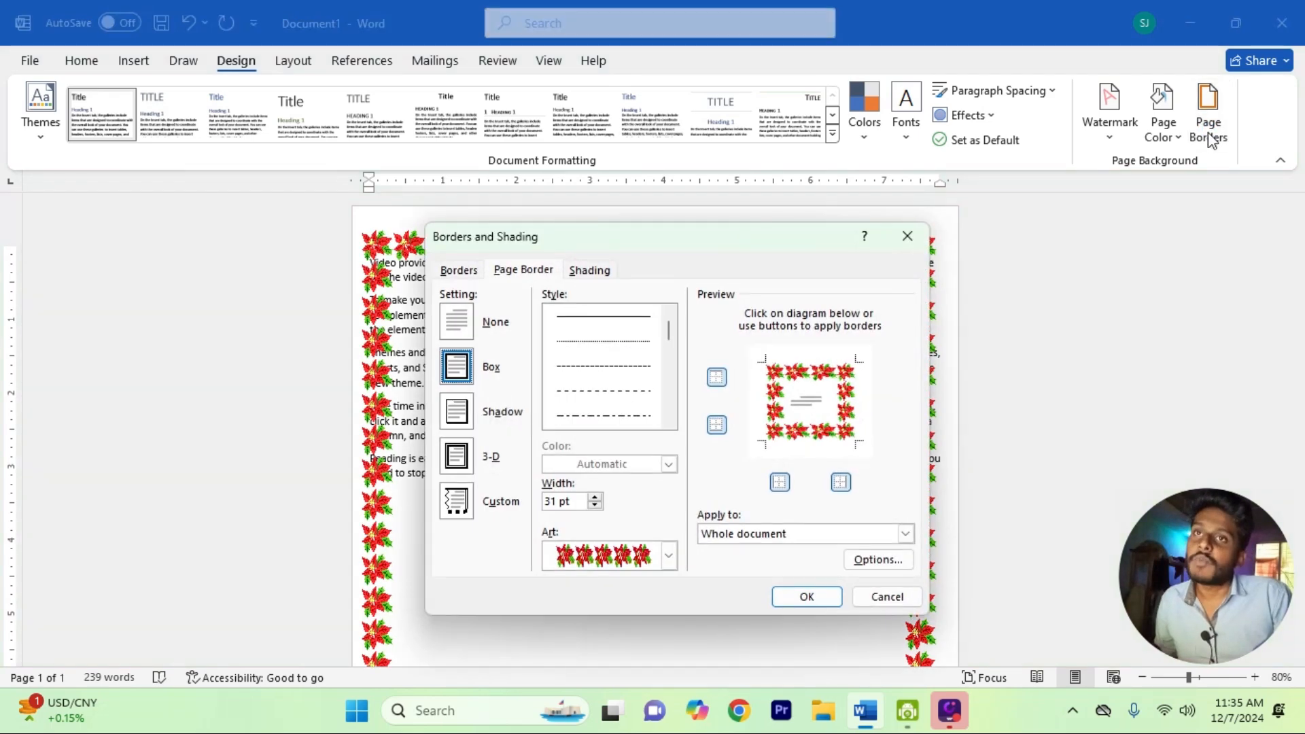
pyautogui.click(667, 418)
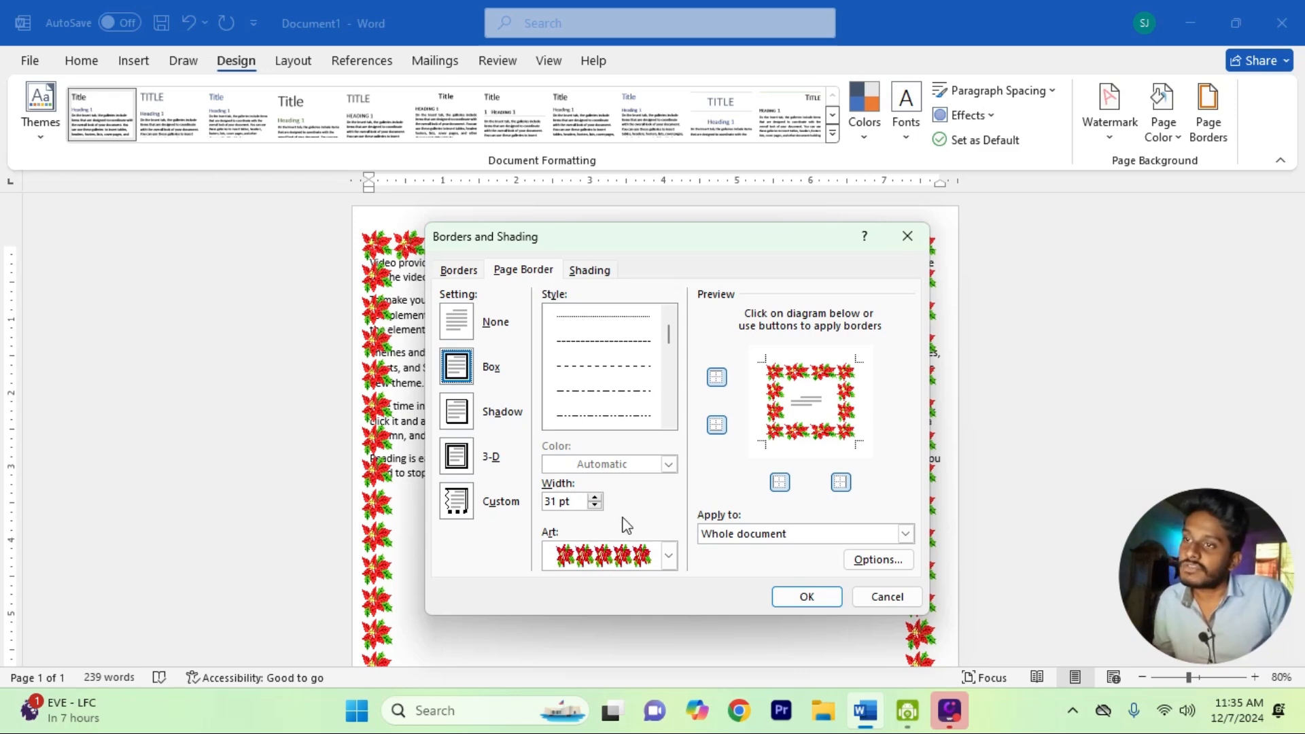
pyautogui.click(594, 507)
pyautogui.click(595, 507)
pyautogui.click(595, 507)
pyautogui.click(594, 507)
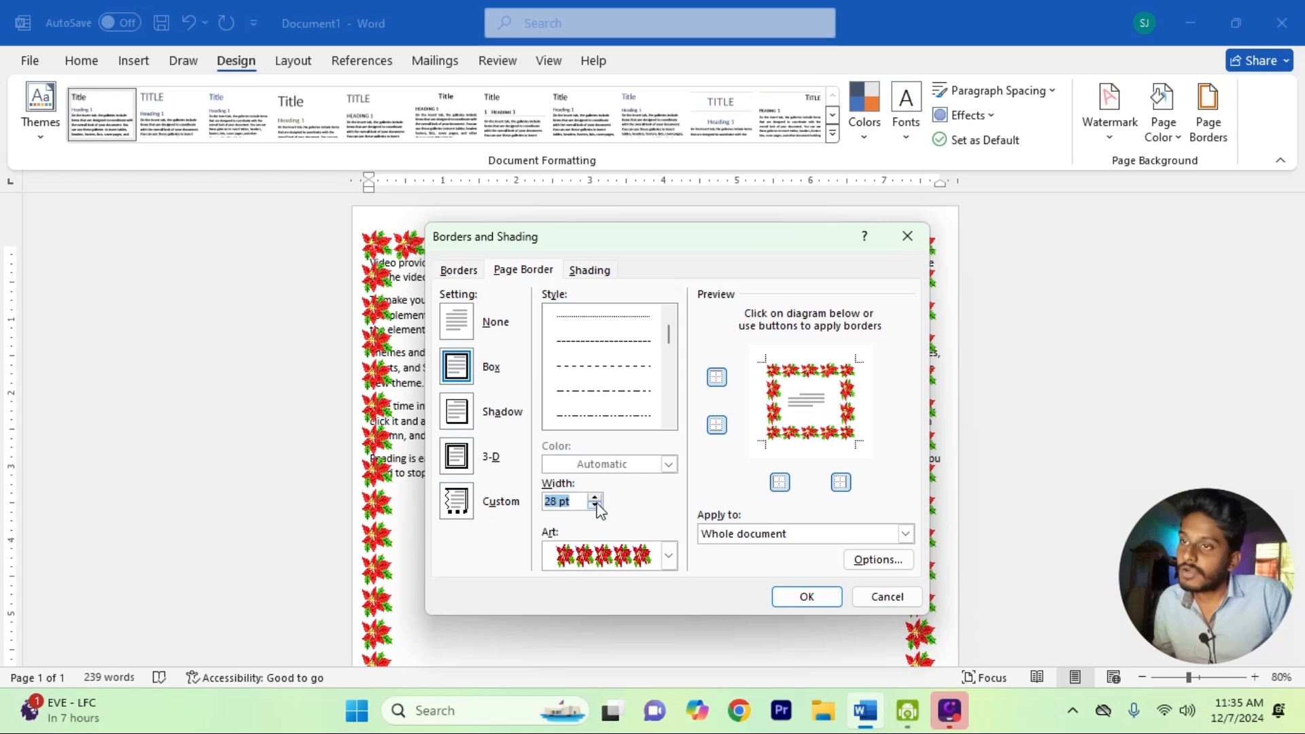
pyautogui.click(594, 507)
pyautogui.click(805, 598)
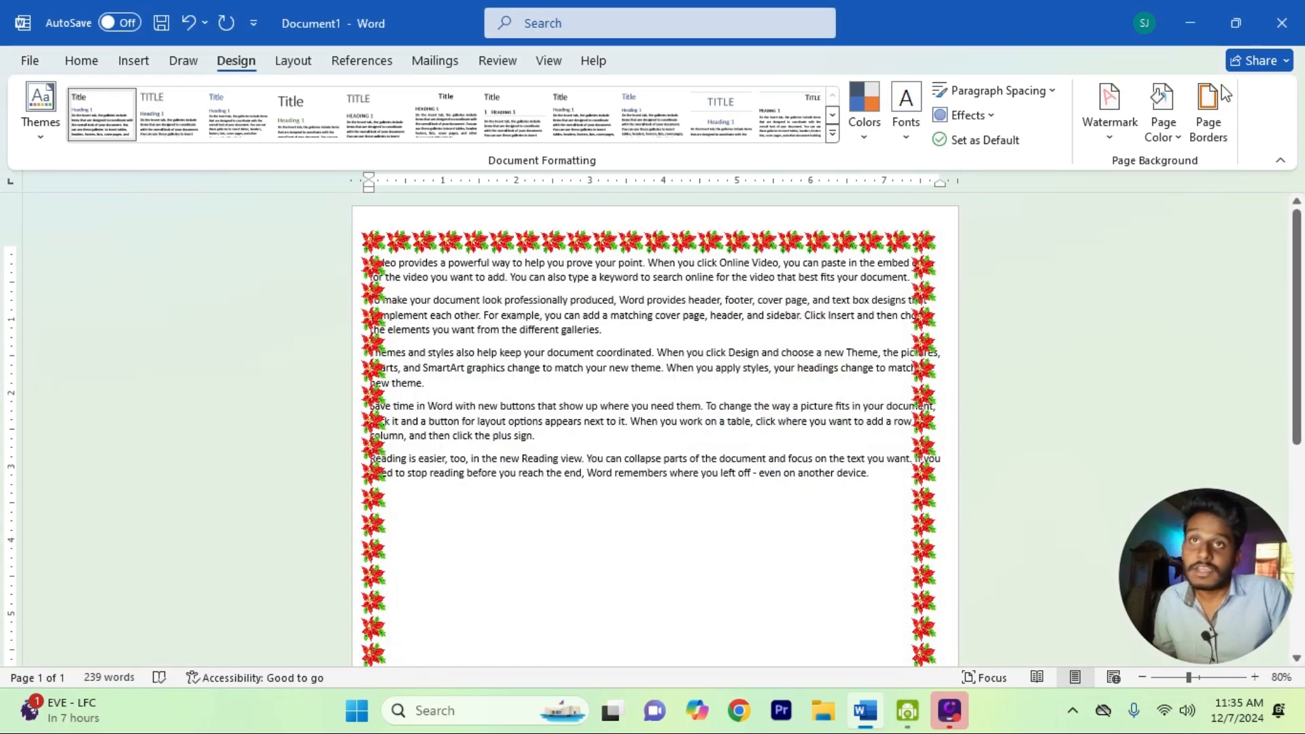
# Step: Remove the page border from the whole document by choosing the None setting
pyautogui.click(1207, 109)
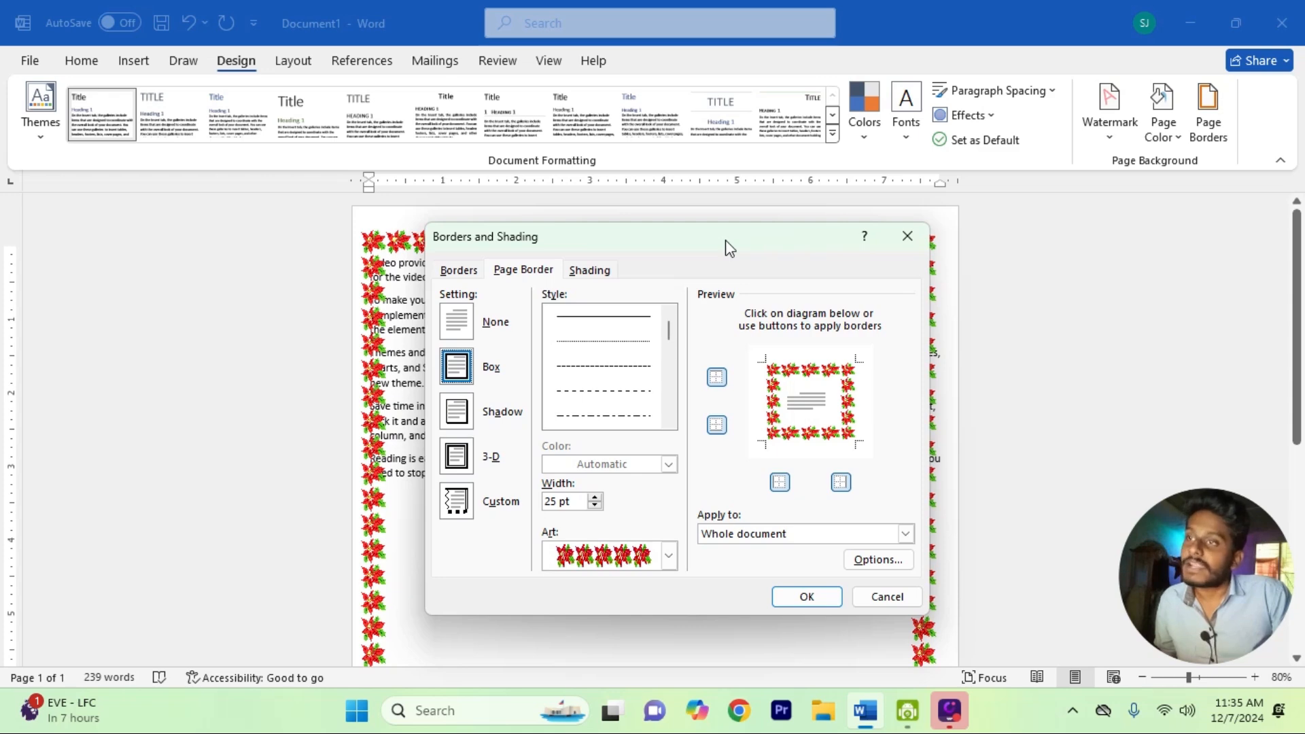
pyautogui.click(464, 331)
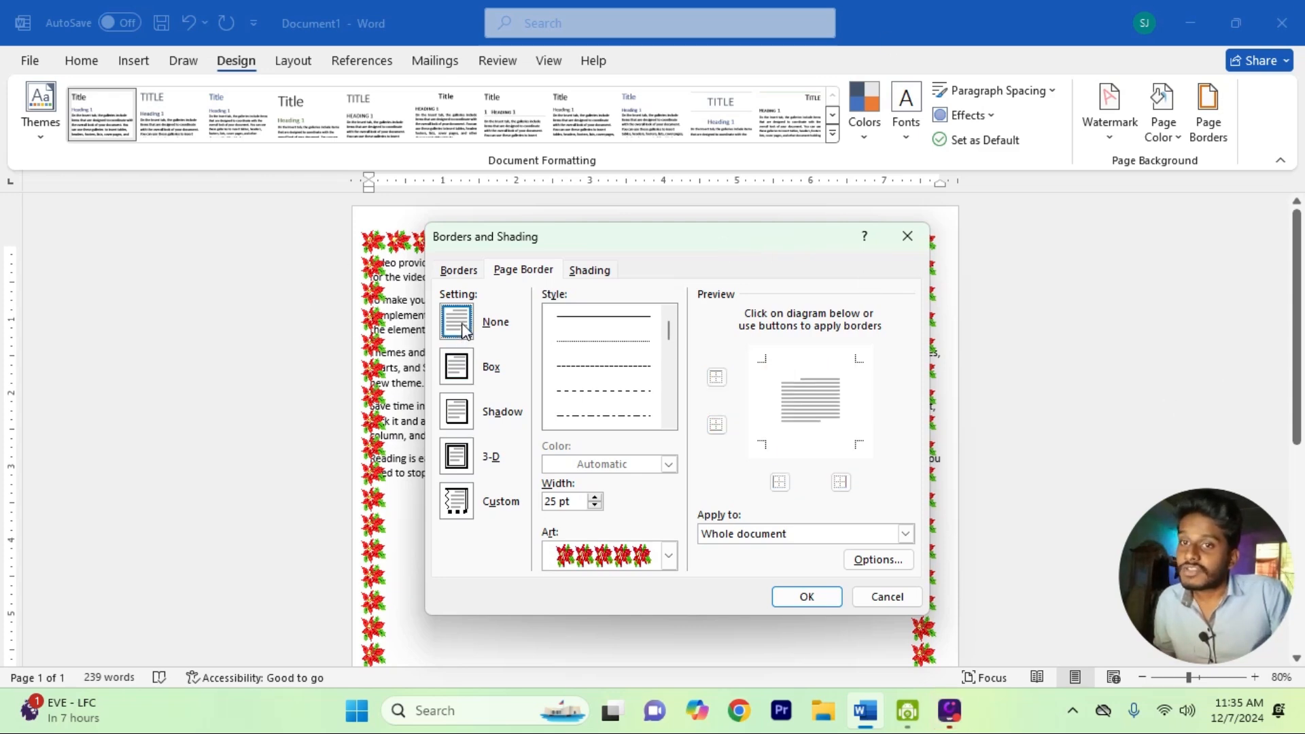
pyautogui.click(808, 597)
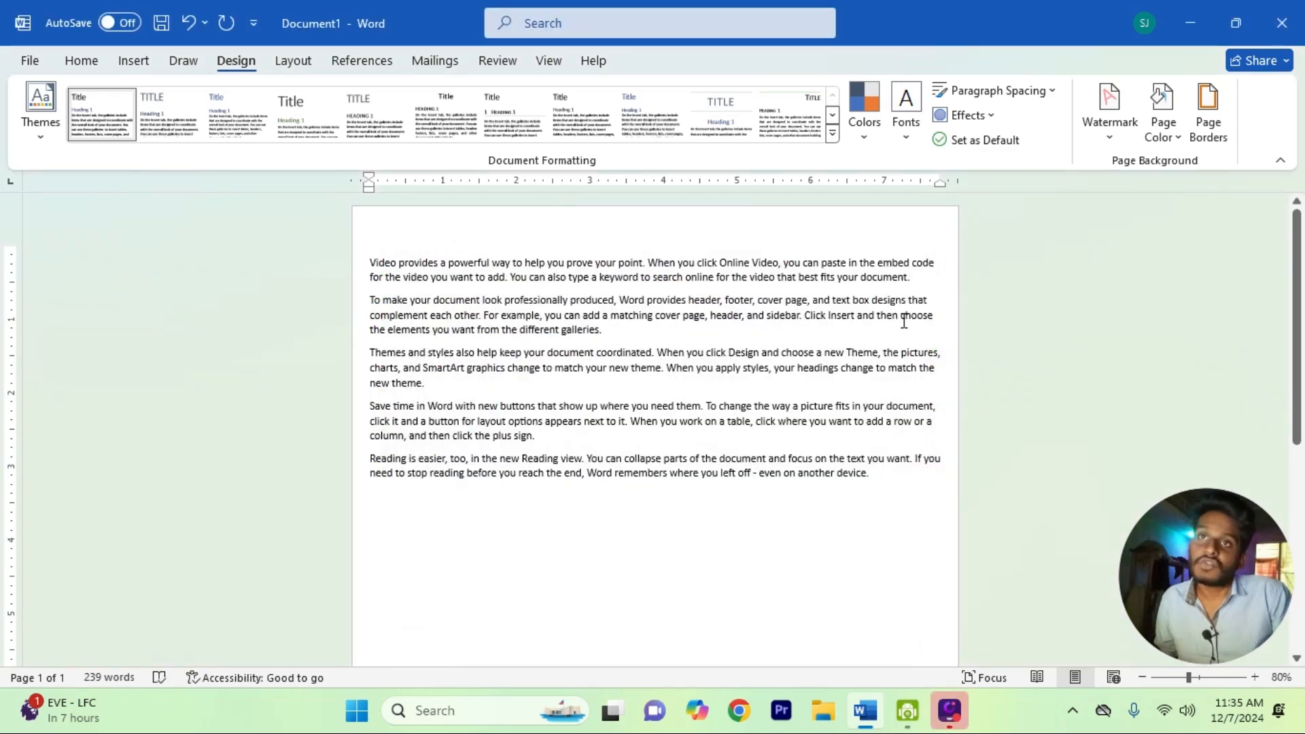
pyautogui.click(293, 64)
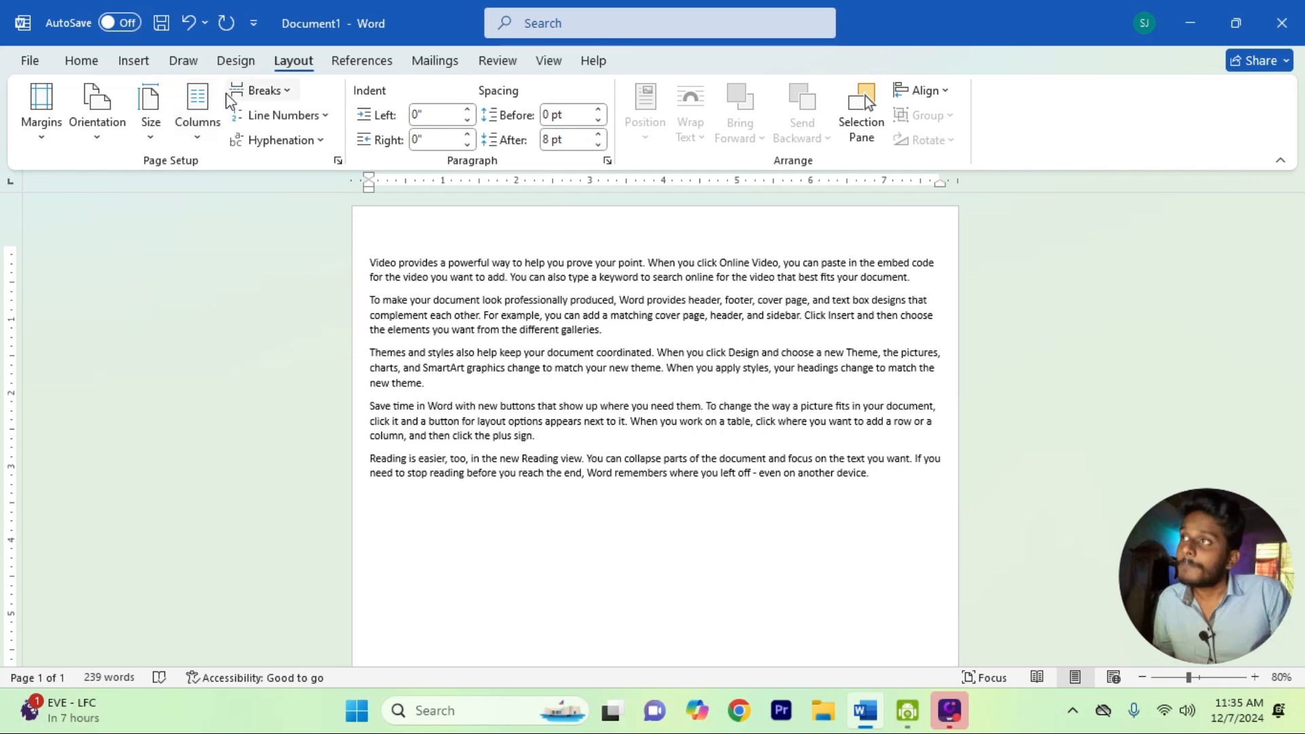
pyautogui.click(235, 63)
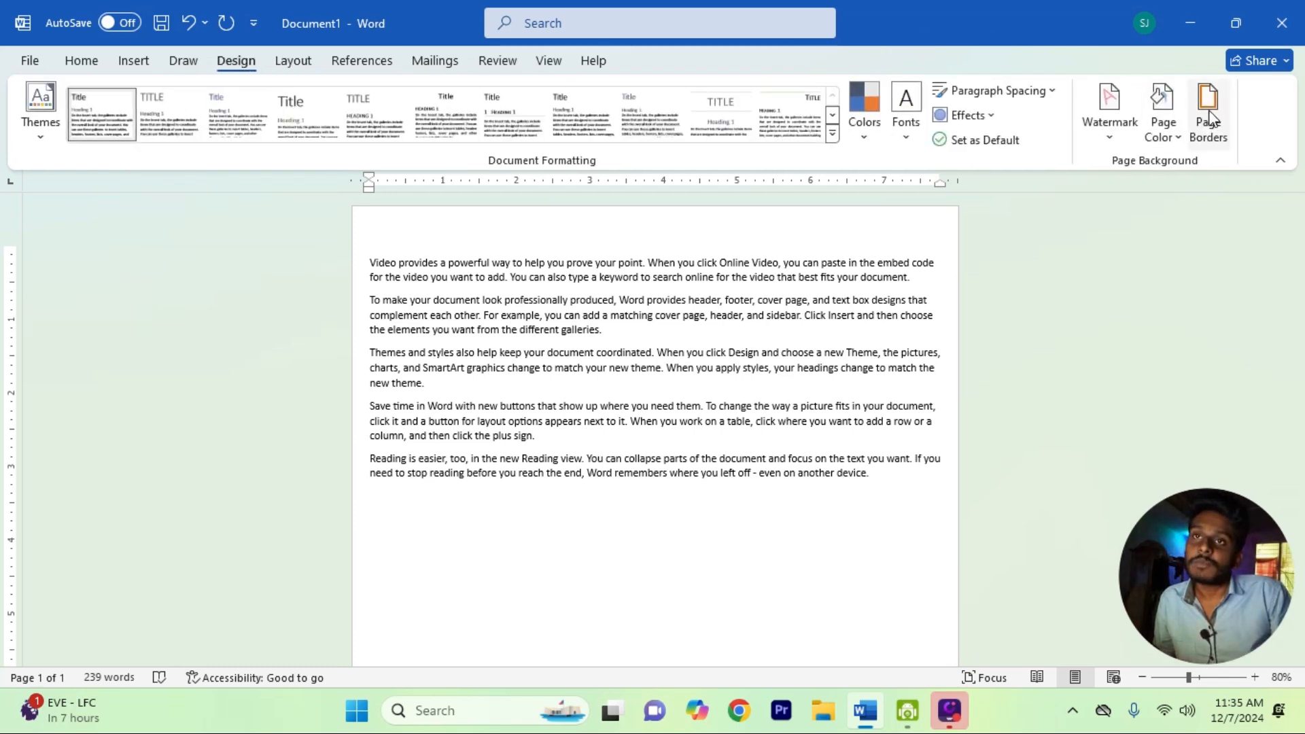